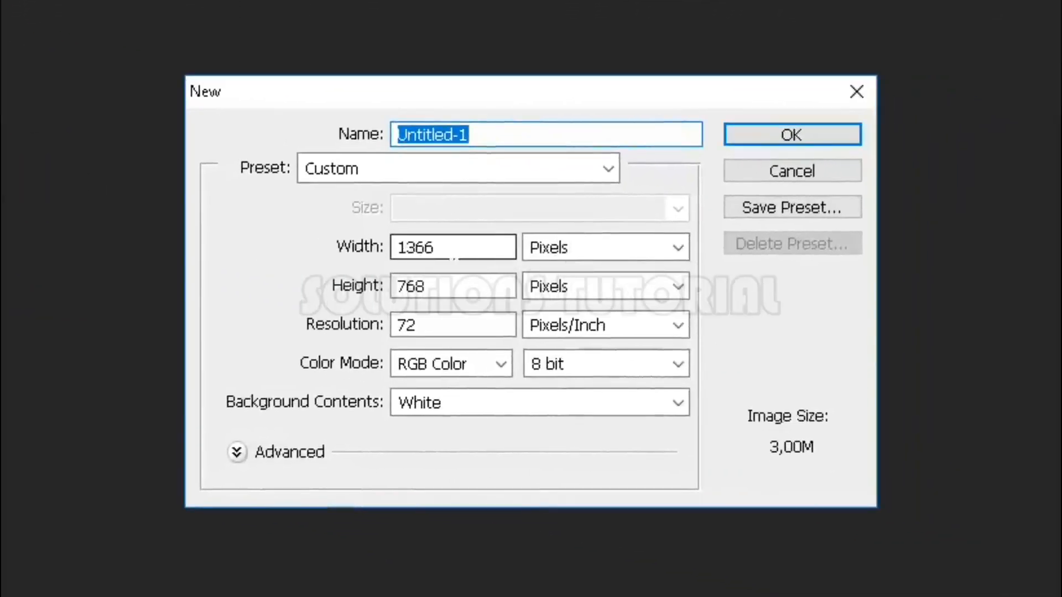
- Create a new document 1920 pixels wide and 1080 pixels high
double_click(505, 246)
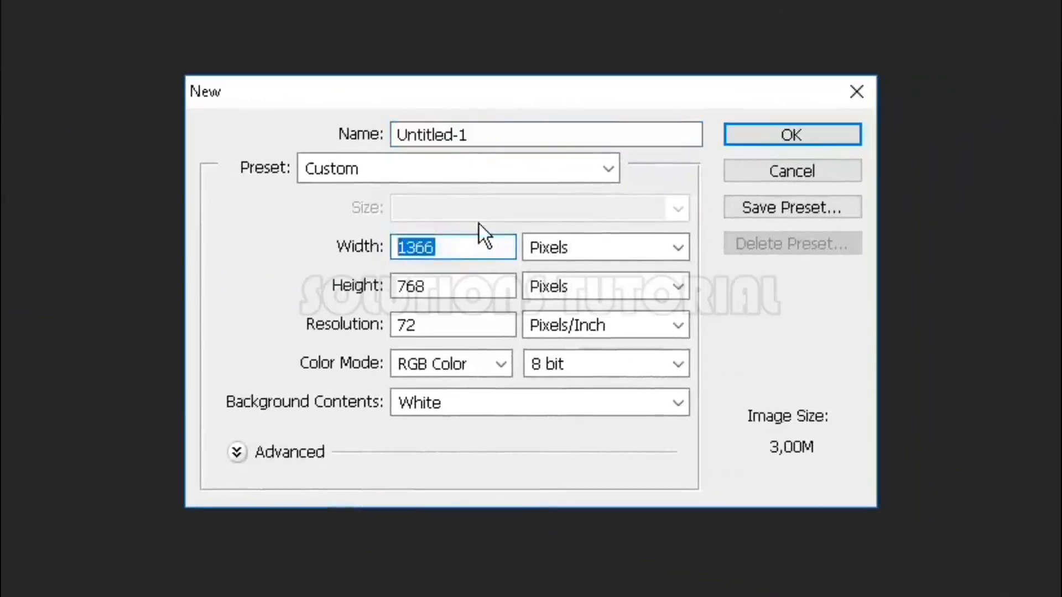
text(1920)
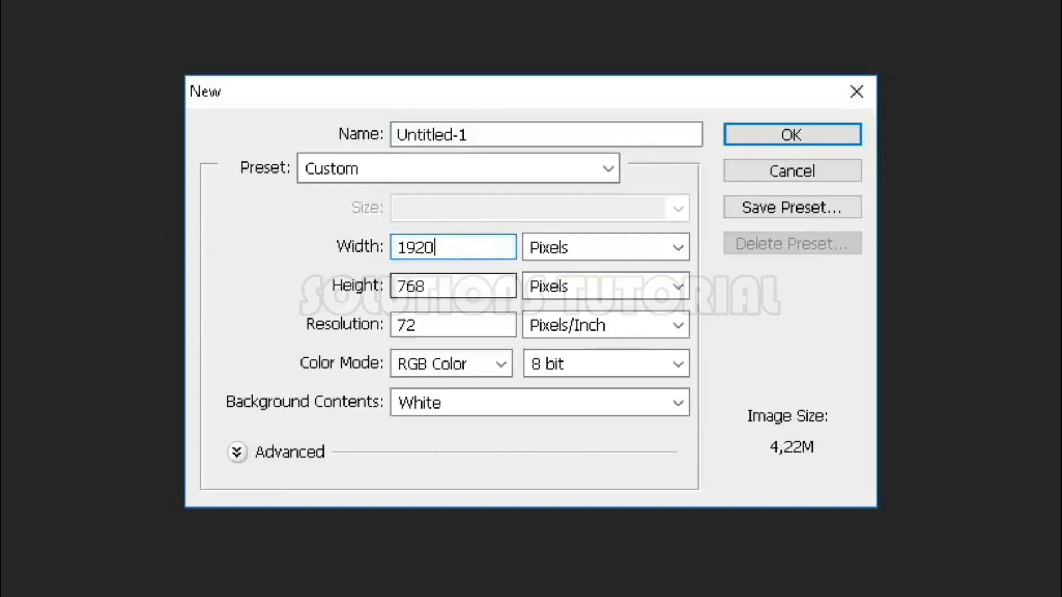
click(442, 286)
drag(442, 286, 365, 287)
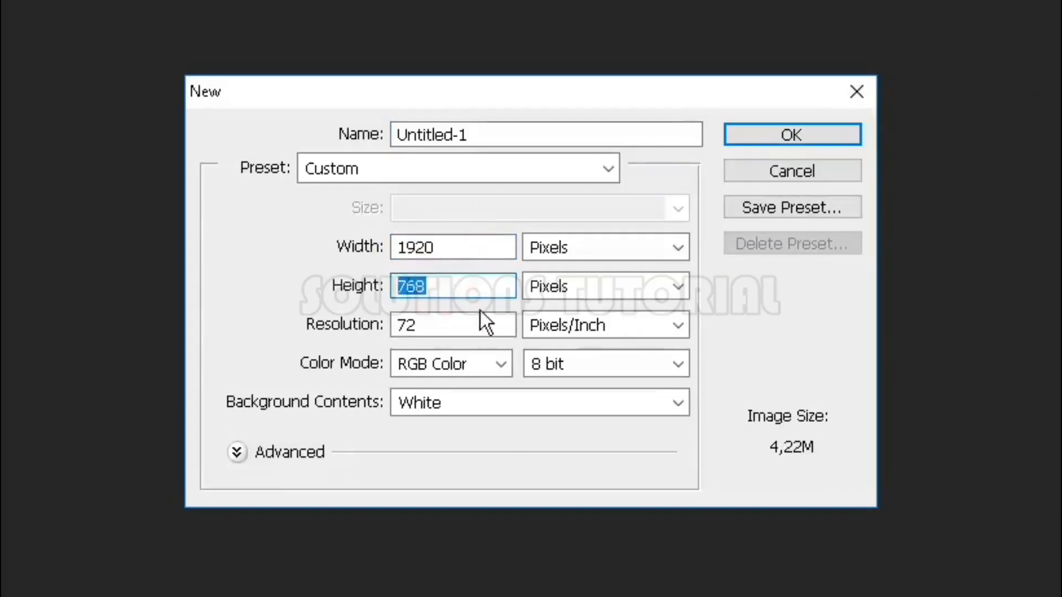
text(1080)
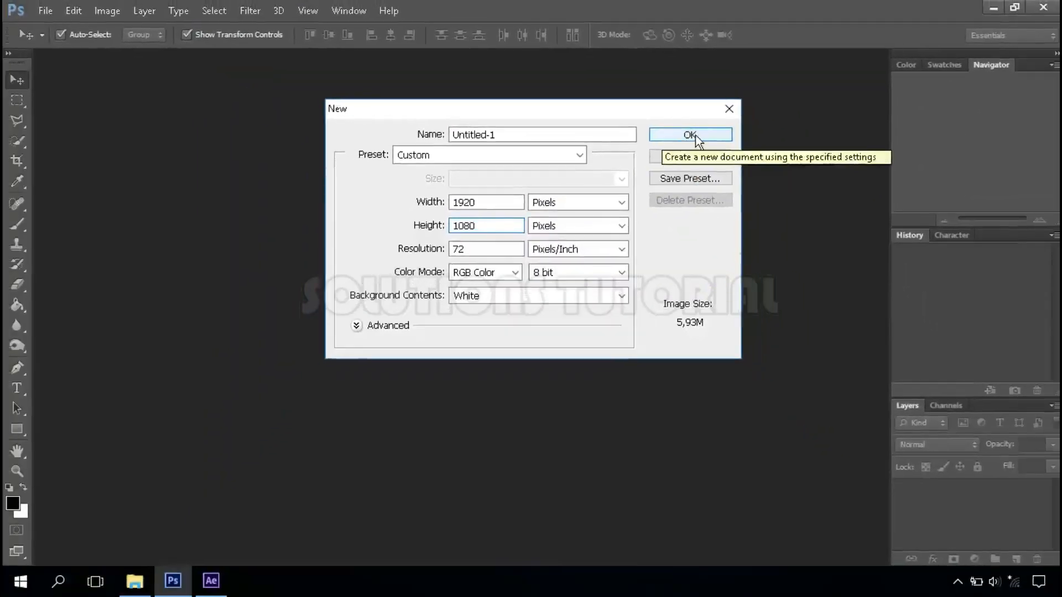
click(690, 135)
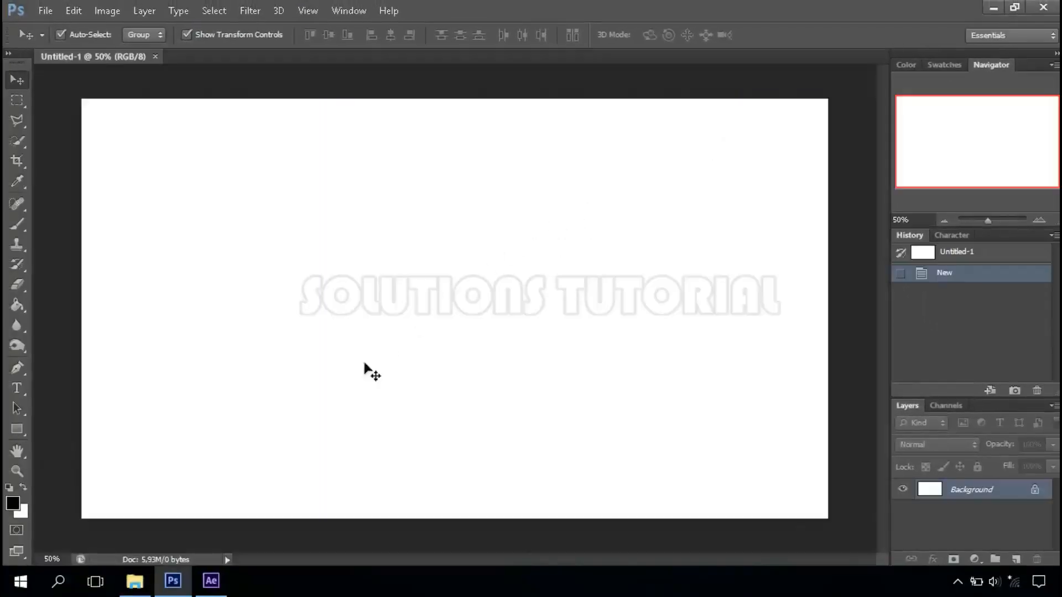
- Place photo 1.jpg from the Pictures folder into the document and scale it to about 32% so it fills the canvas
click(135, 580)
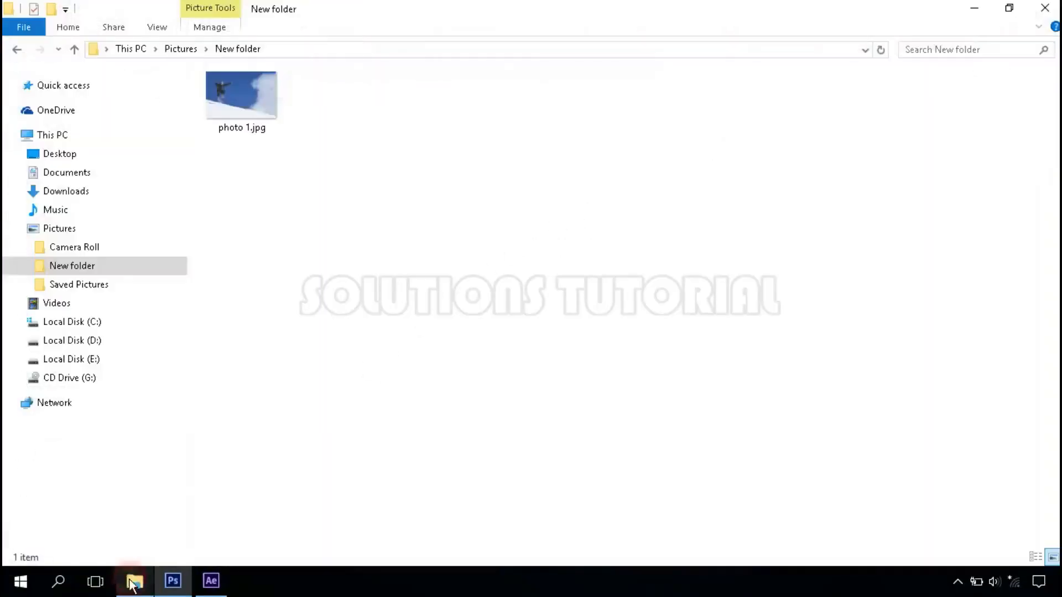
click(253, 96)
drag(253, 98, 350, 356)
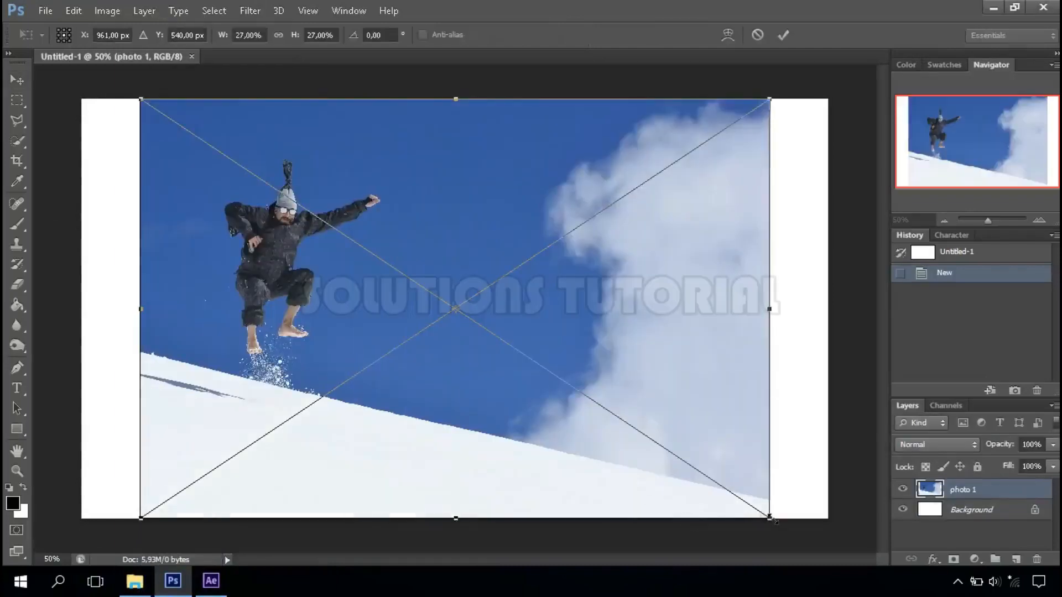
drag(774, 520, 830, 564)
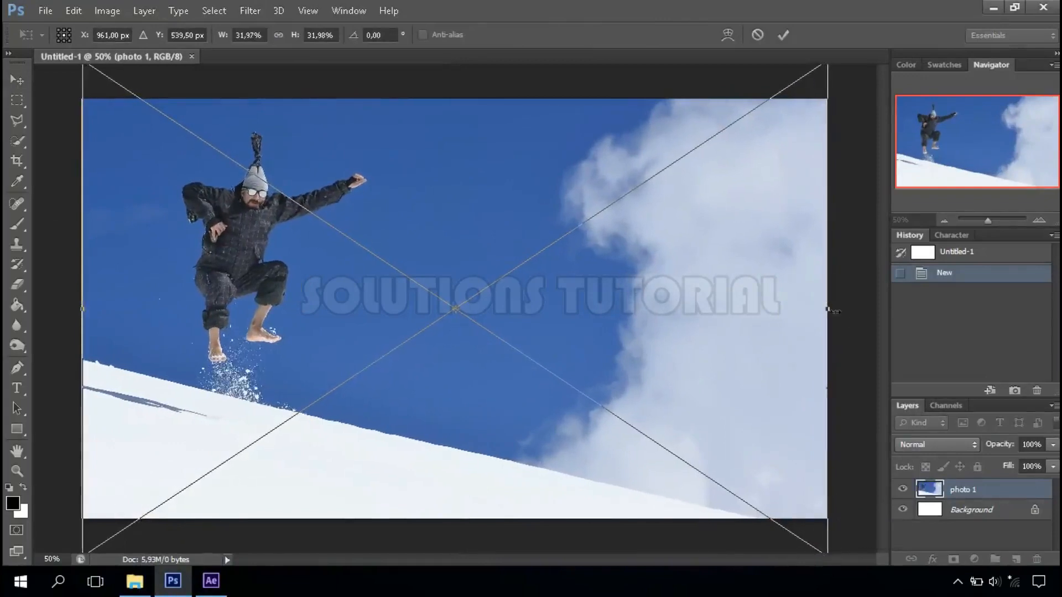
drag(832, 310, 833, 311)
click(784, 34)
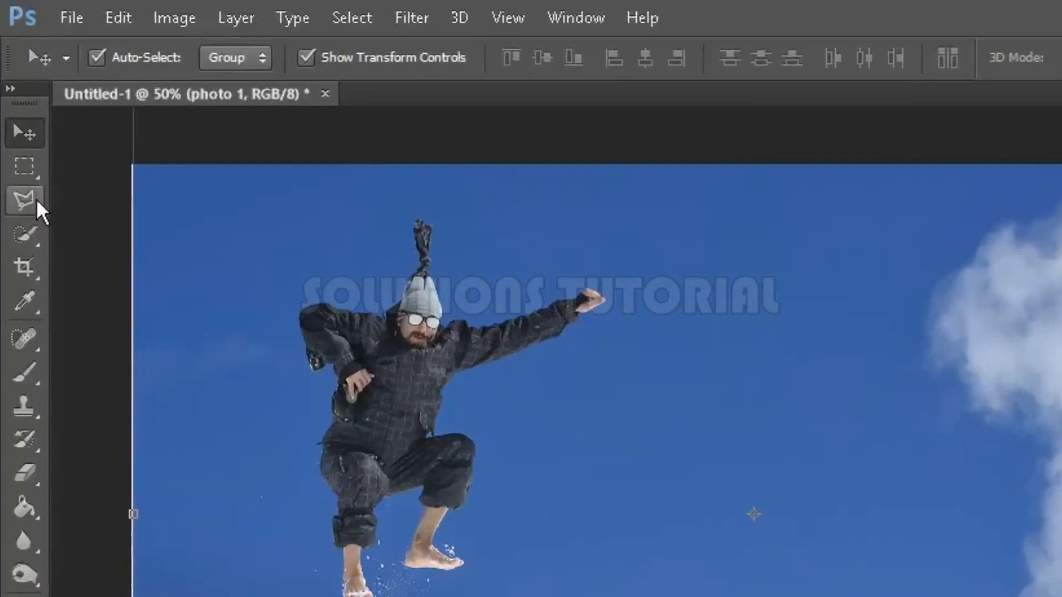
- Trace the jumping man with the Polygonal Lasso tool from the feet over the raised knee, up the torso and along the outstretched arm's underside
click(37, 202)
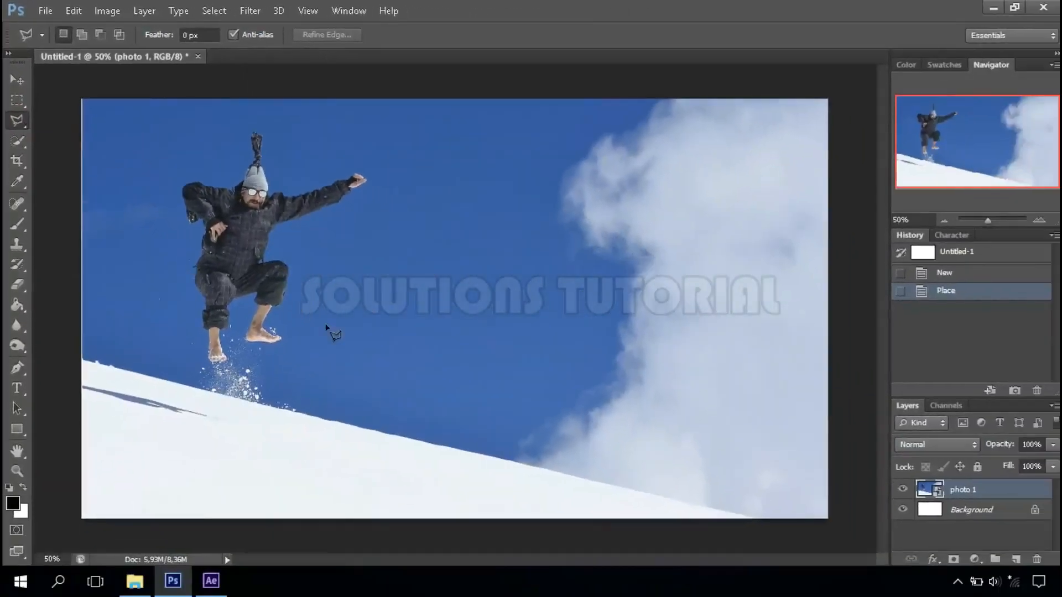
click(1039, 222)
click(1039, 221)
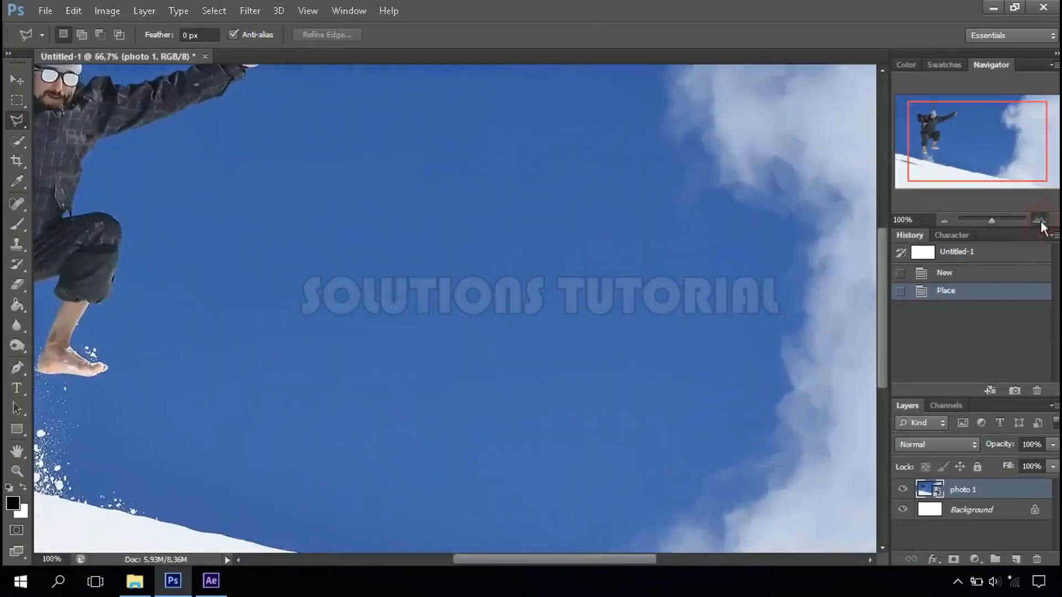
drag(578, 559, 505, 557)
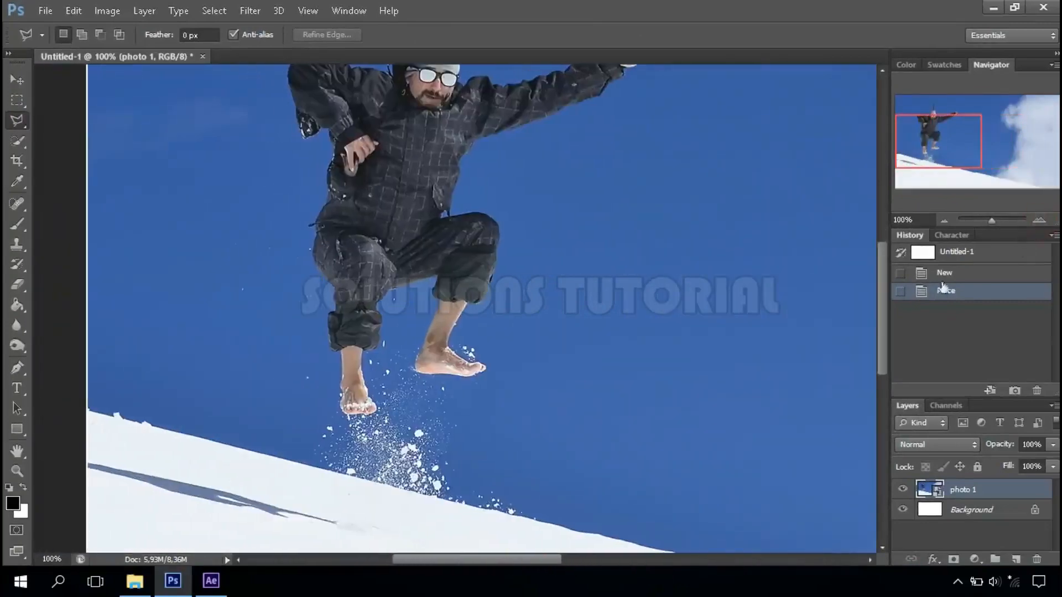
click(1036, 221)
drag(884, 300, 884, 305)
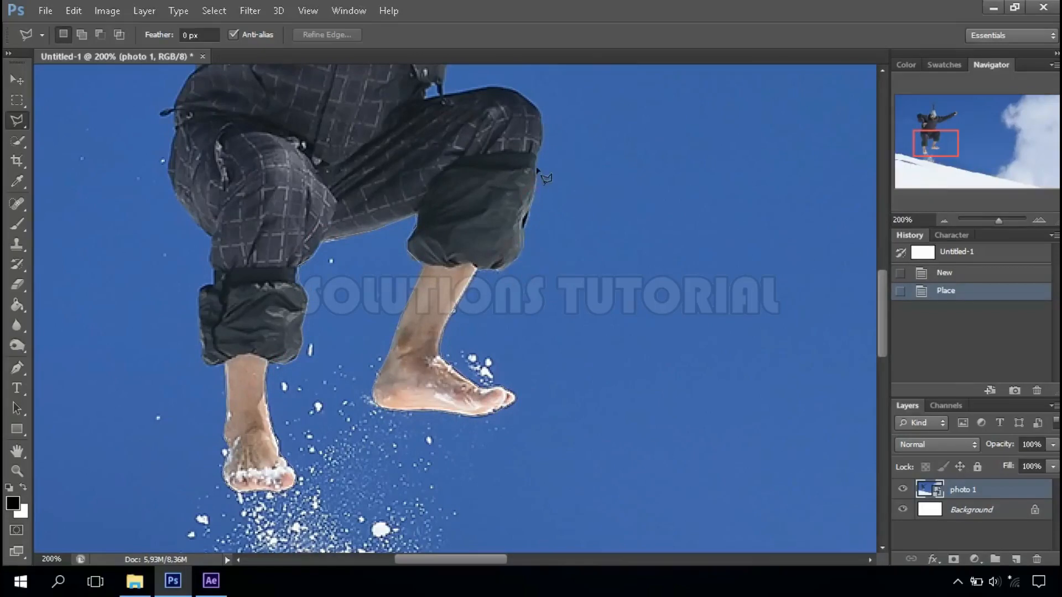
click(546, 138)
scroll(545, 194, up, 4)
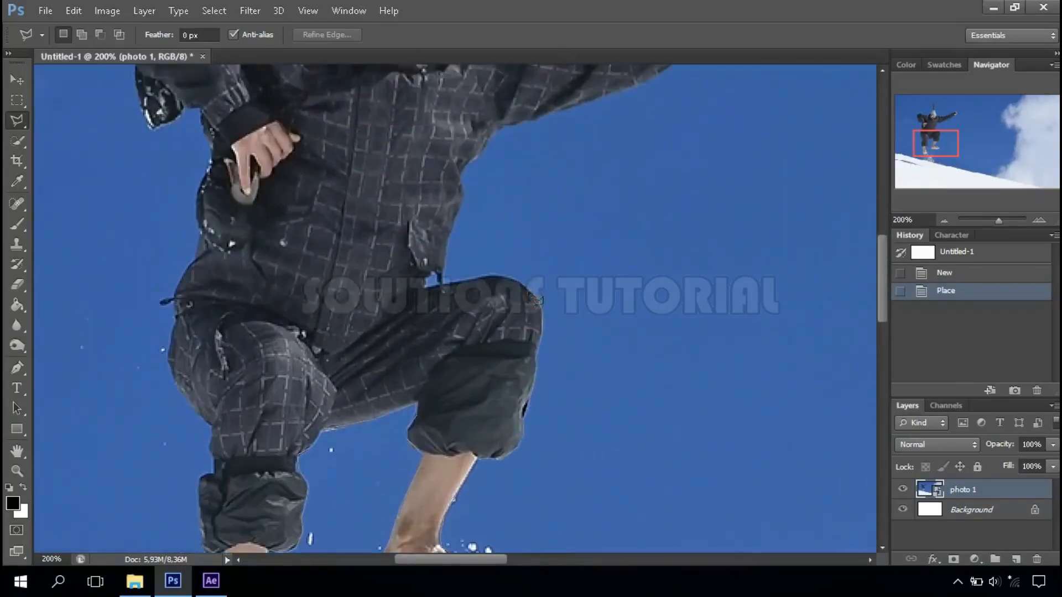
click(528, 291)
click(515, 281)
click(499, 276)
click(425, 287)
click(435, 273)
click(441, 283)
click(451, 231)
click(464, 198)
scroll(566, 119, up, 4)
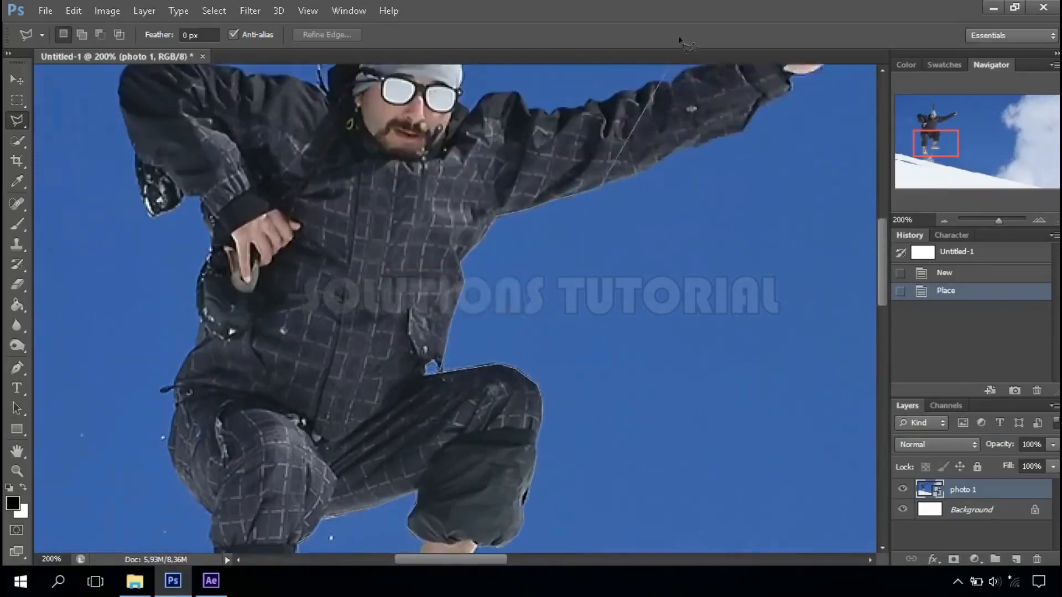
click(634, 276)
click(698, 253)
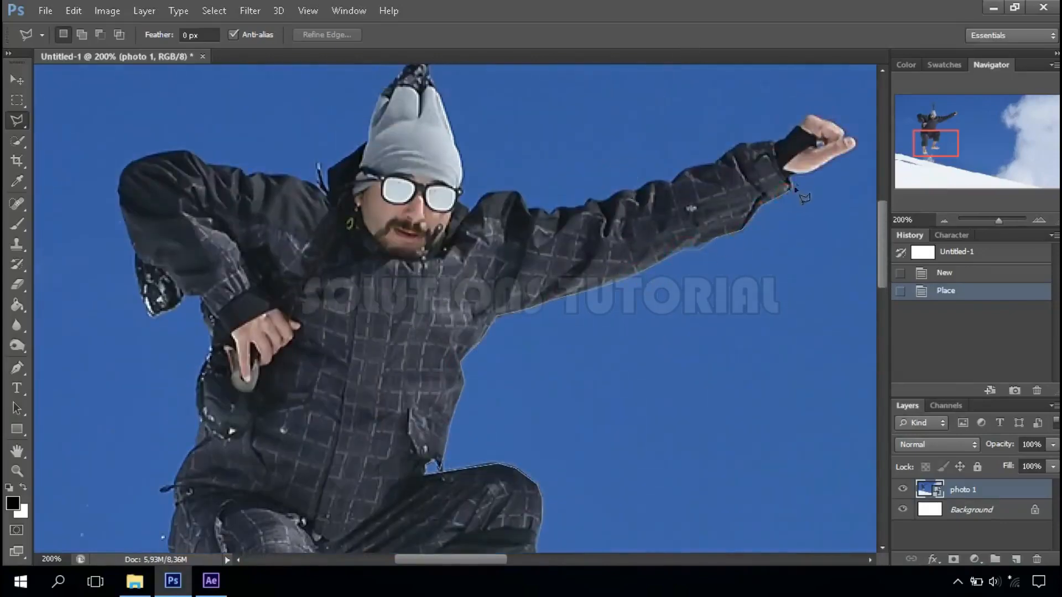
- Continue the lasso outline around the outstretched hand and back along the arm's upper edge to the shoulder
click(813, 173)
click(855, 148)
click(844, 133)
click(827, 120)
click(808, 114)
click(776, 141)
click(742, 143)
click(713, 163)
click(685, 169)
click(672, 182)
click(656, 181)
click(636, 191)
click(623, 192)
click(604, 200)
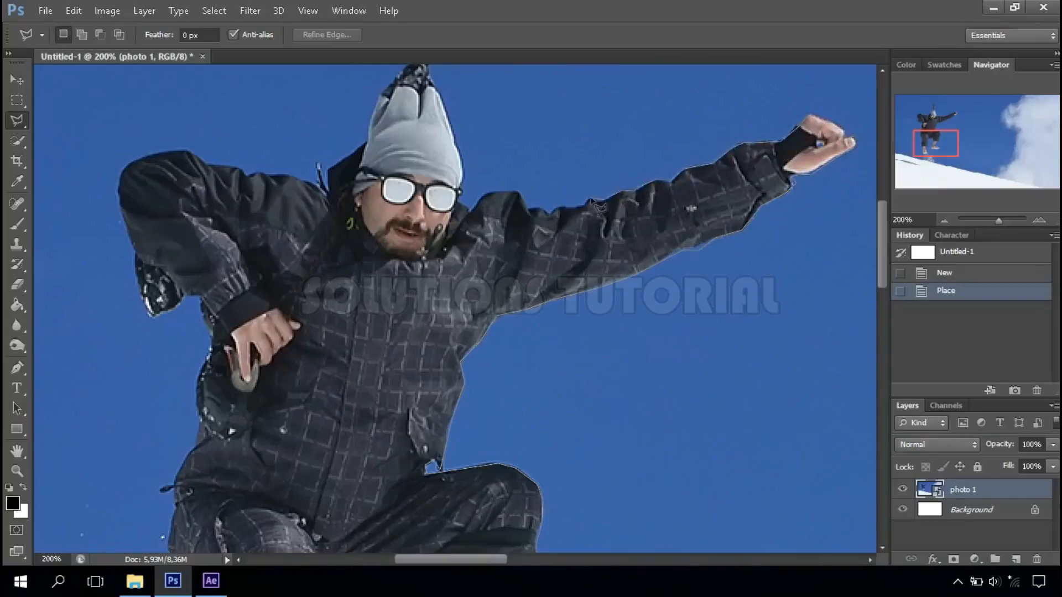
click(567, 209)
click(517, 192)
click(487, 193)
click(473, 210)
- Continue the lasso outline up the side of the face and cap, around the hair tuft and down the cap's other side
click(459, 201)
click(461, 176)
click(452, 134)
click(441, 266)
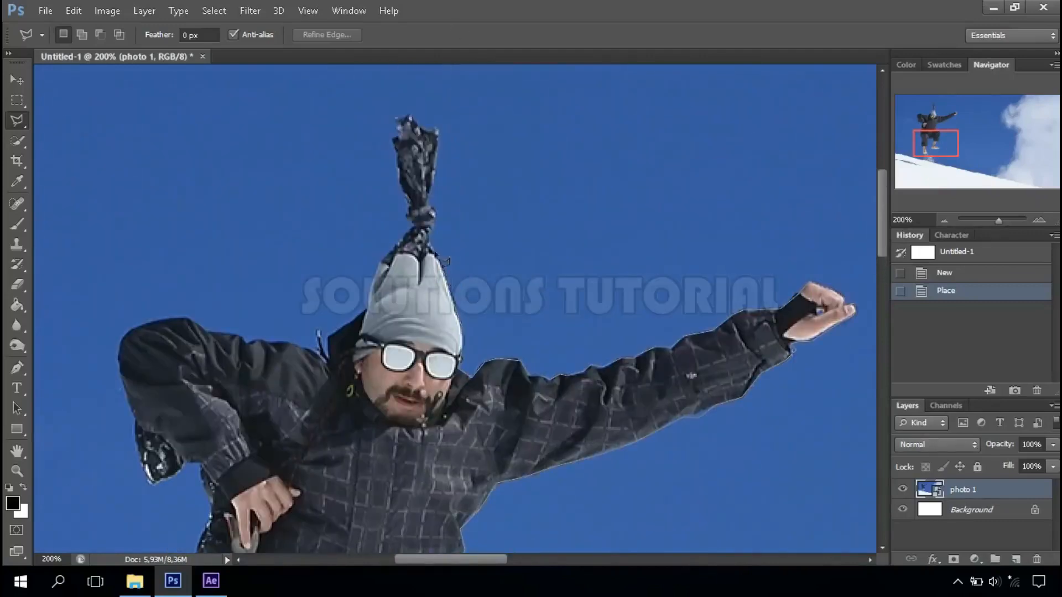
click(430, 252)
click(435, 216)
click(429, 205)
click(437, 130)
click(424, 128)
click(410, 116)
click(396, 117)
click(397, 133)
click(390, 140)
click(398, 160)
click(400, 181)
click(406, 194)
click(410, 208)
click(406, 216)
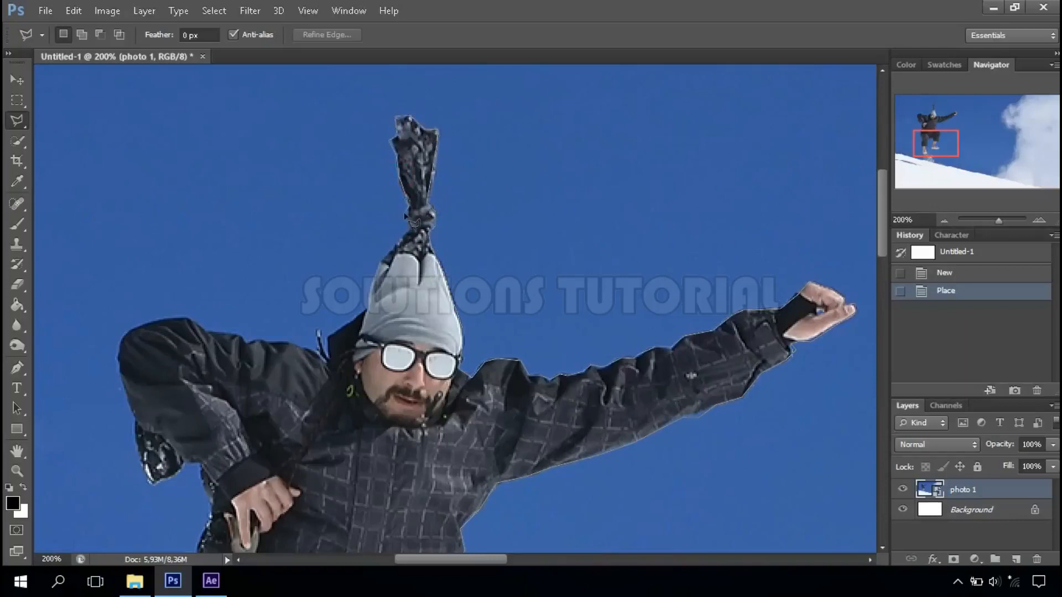
click(412, 228)
click(382, 261)
click(370, 291)
click(365, 313)
- Continue the lasso outline around the hood, over the other shoulder and around the bent elbow and the item hanging below it
click(330, 336)
click(329, 360)
click(320, 332)
click(315, 332)
click(319, 353)
click(297, 345)
click(269, 342)
click(255, 341)
click(247, 344)
click(240, 336)
click(209, 331)
click(188, 317)
click(158, 321)
click(136, 328)
click(117, 356)
click(132, 410)
click(136, 422)
click(139, 456)
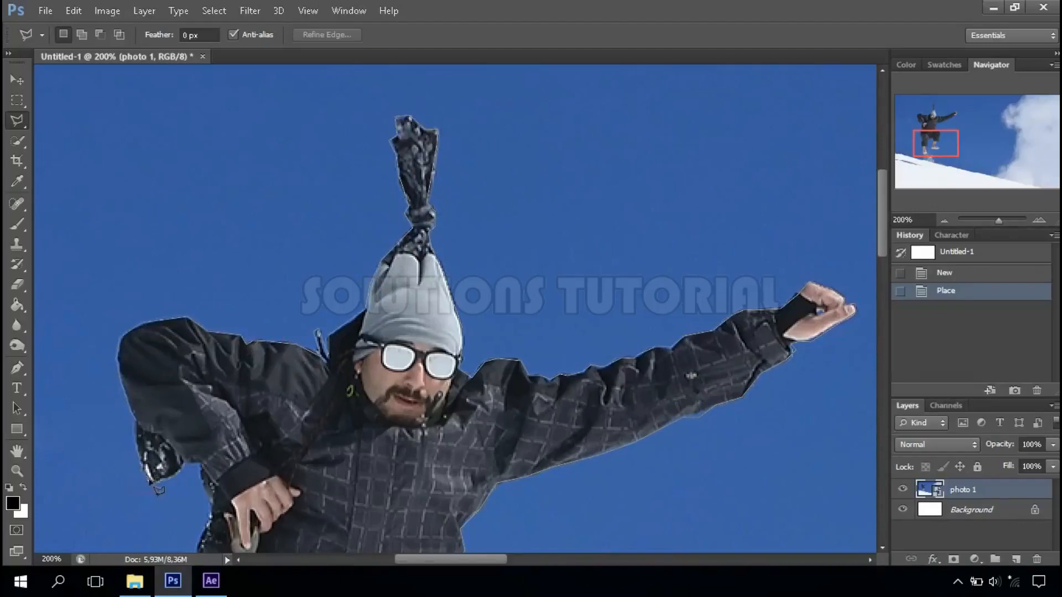
click(185, 464)
click(201, 467)
- Trace the remaining side of the jacket, hip and trouser leg down to the cuff and foot, closing the lasso selection
scroll(205, 481, down, 3)
click(212, 335)
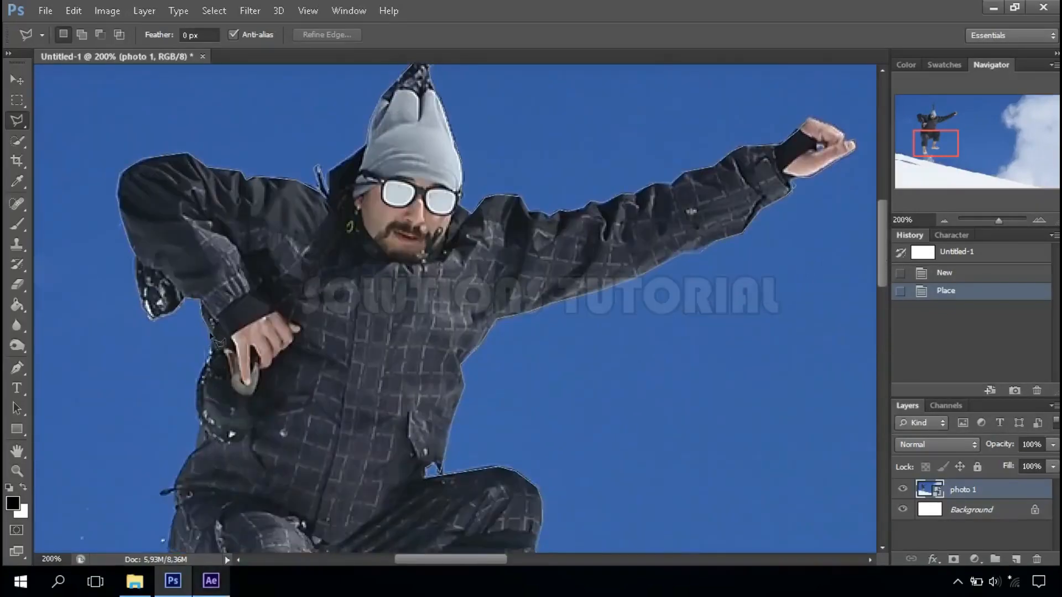
click(213, 350)
click(200, 380)
click(198, 410)
click(204, 433)
click(195, 456)
click(175, 486)
scroll(227, 555, down, 3)
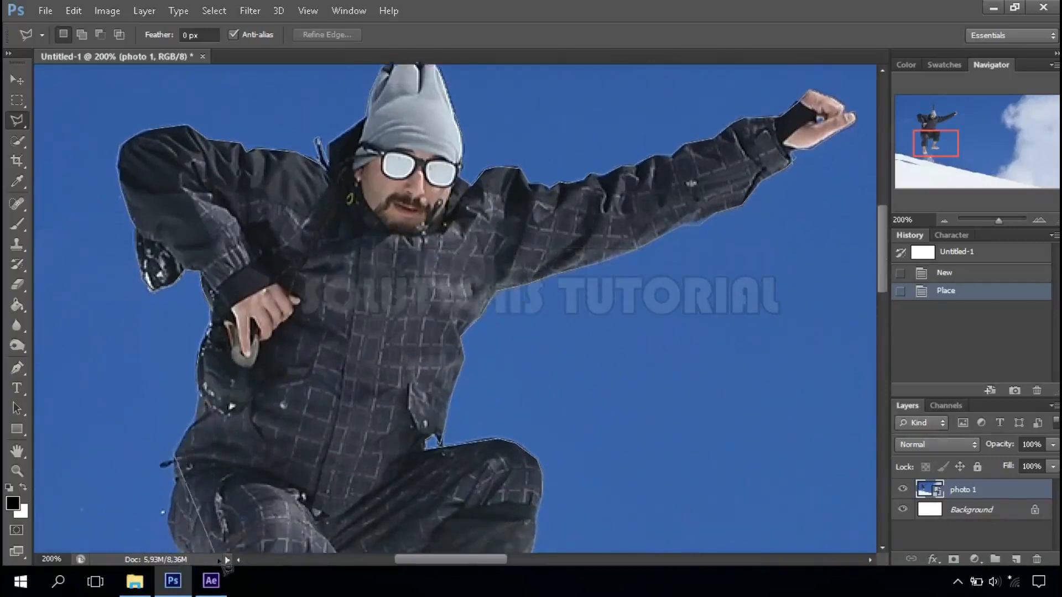
scroll(230, 558, down, 1)
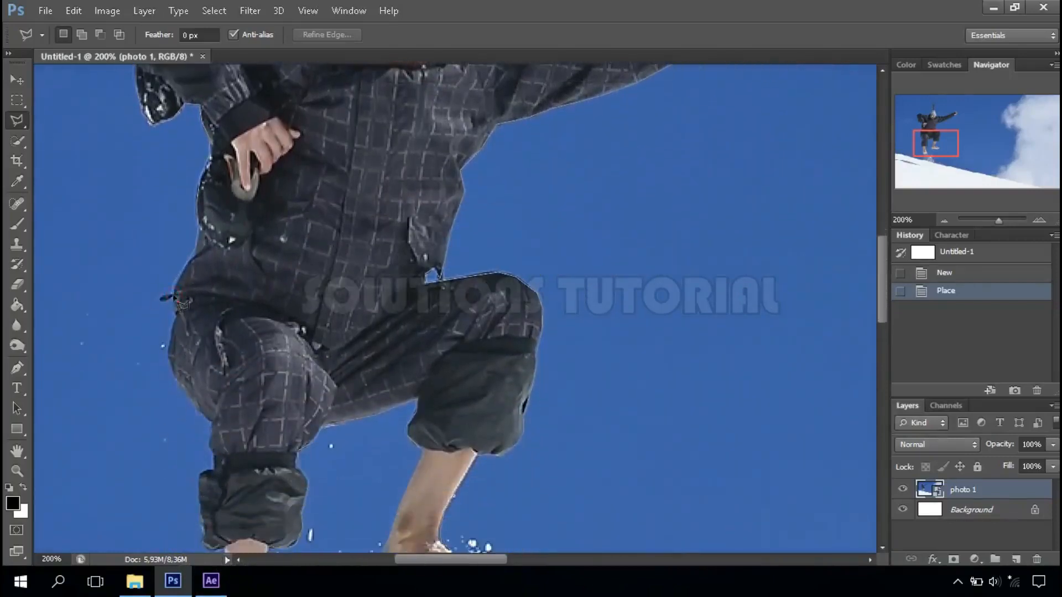
click(179, 382)
click(197, 406)
click(212, 422)
click(210, 443)
click(215, 455)
click(215, 469)
click(202, 472)
scroll(207, 496, down, 3)
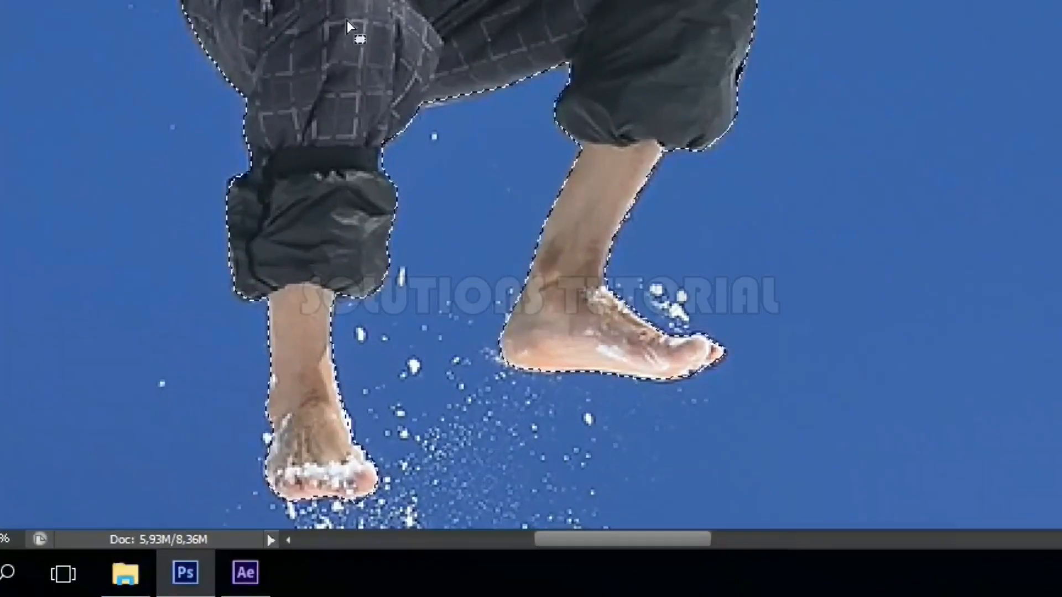
- Copy the selected man onto a new layer with Layer Via Copy and switch to the Move tool
right_click(275, 230)
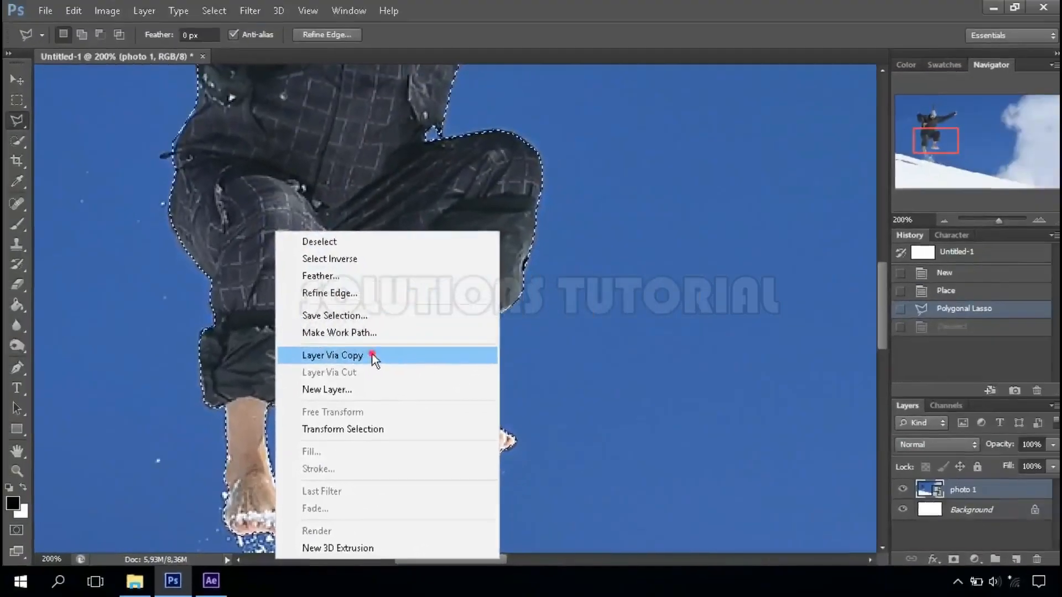
click(505, 220)
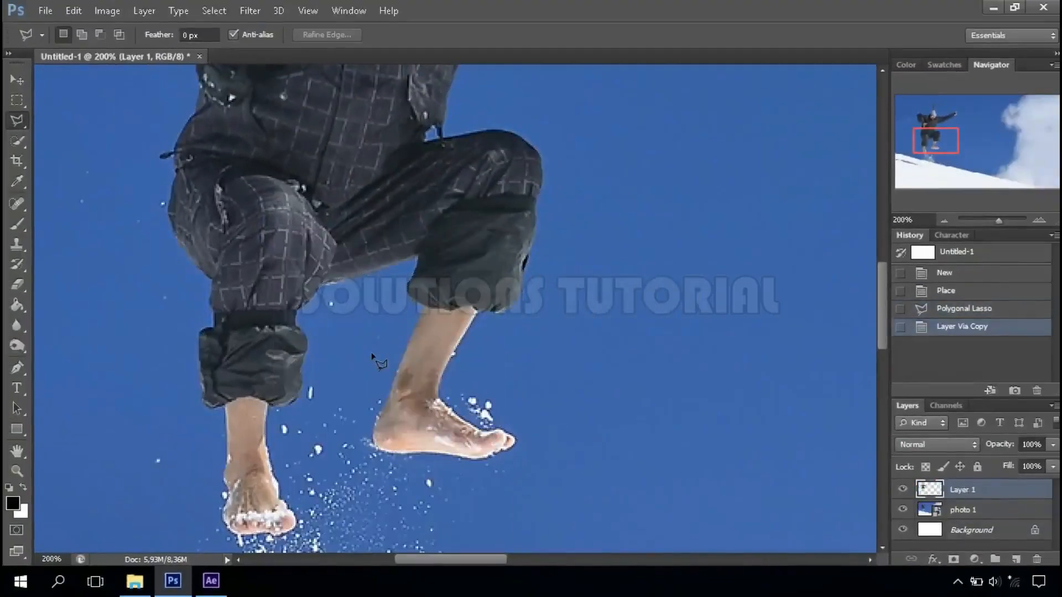
click(17, 81)
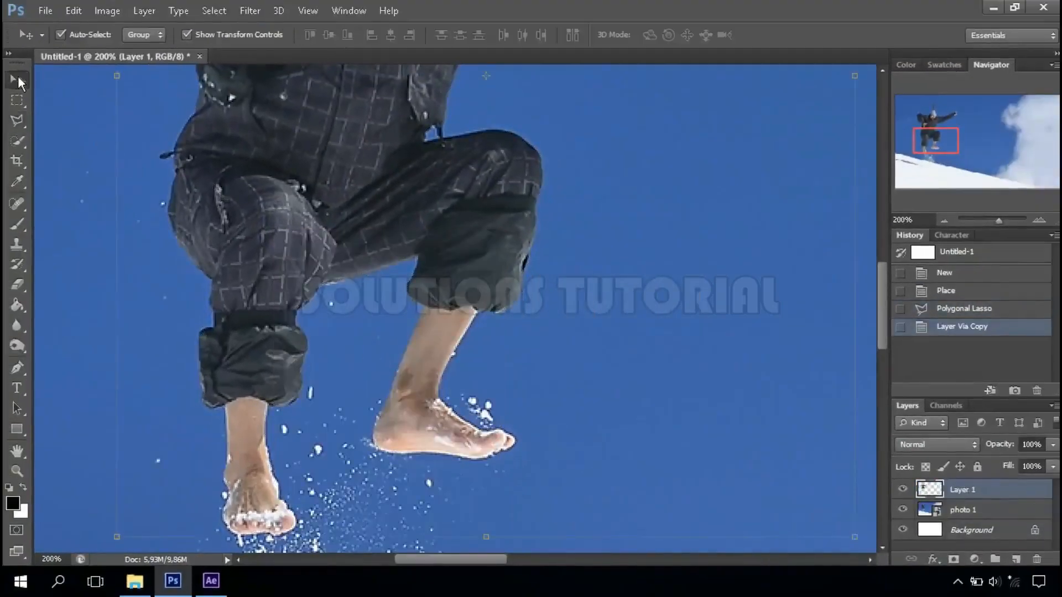
- Delete the white Background layer
click(945, 221)
click(944, 221)
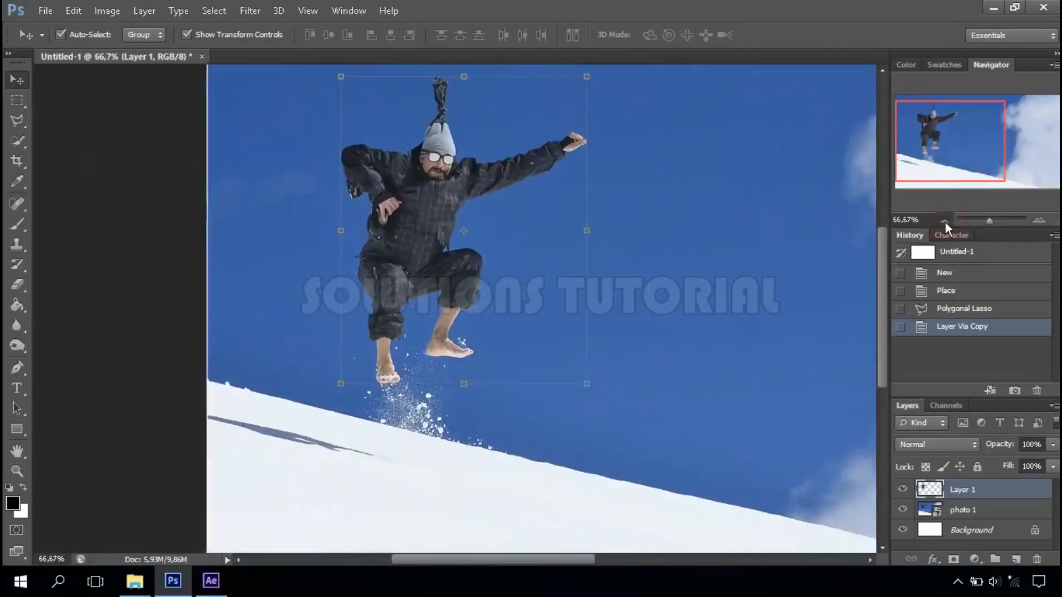
click(945, 222)
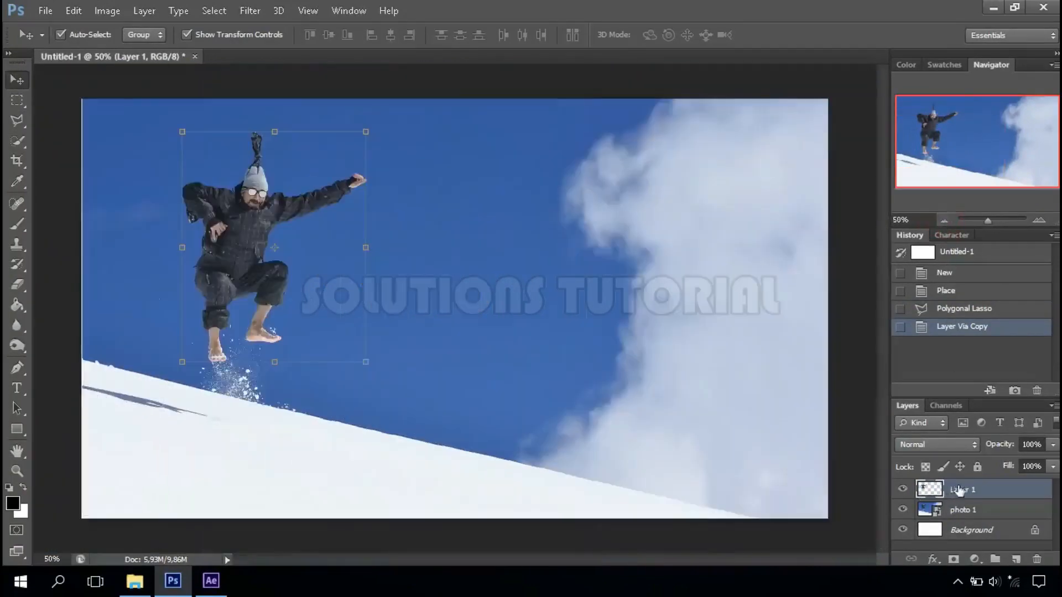
click(958, 534)
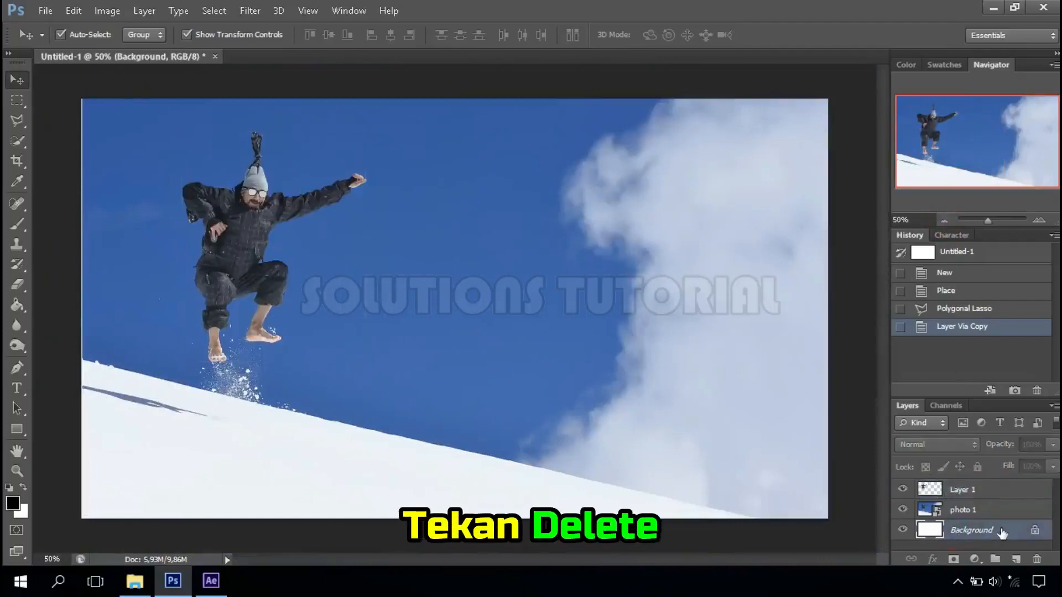
key(Delete)
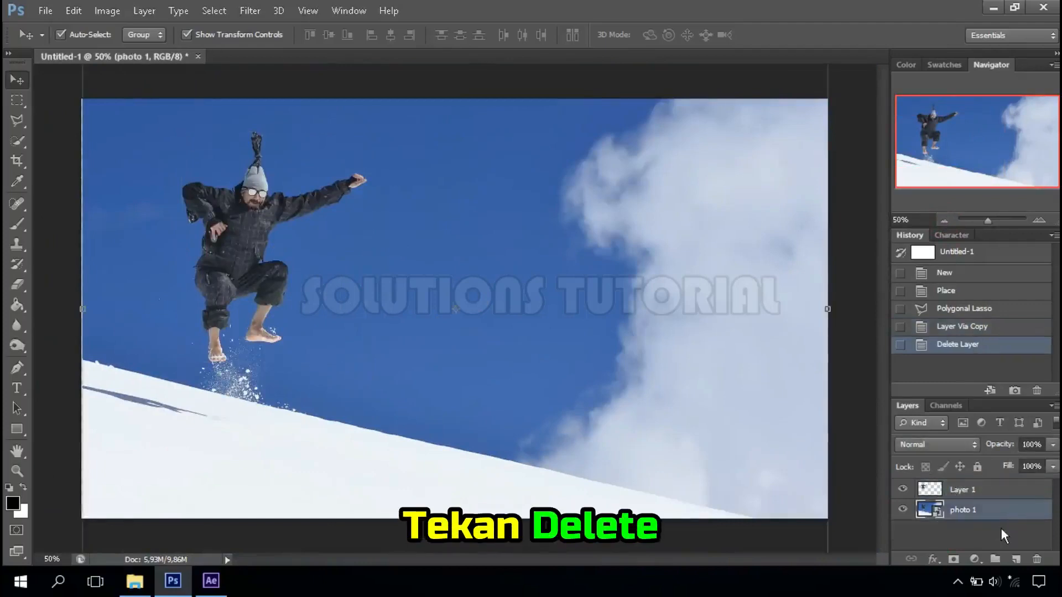
- Check the cutout on Layer 1 by hiding and reshowing the photo 1 layer, and hide Layer 1
click(974, 495)
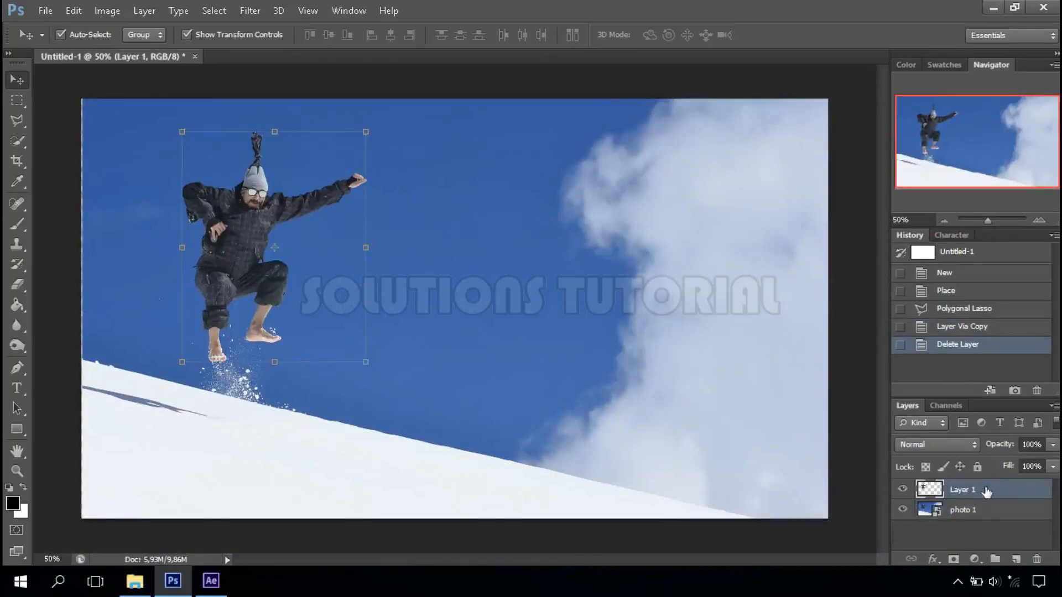
click(902, 509)
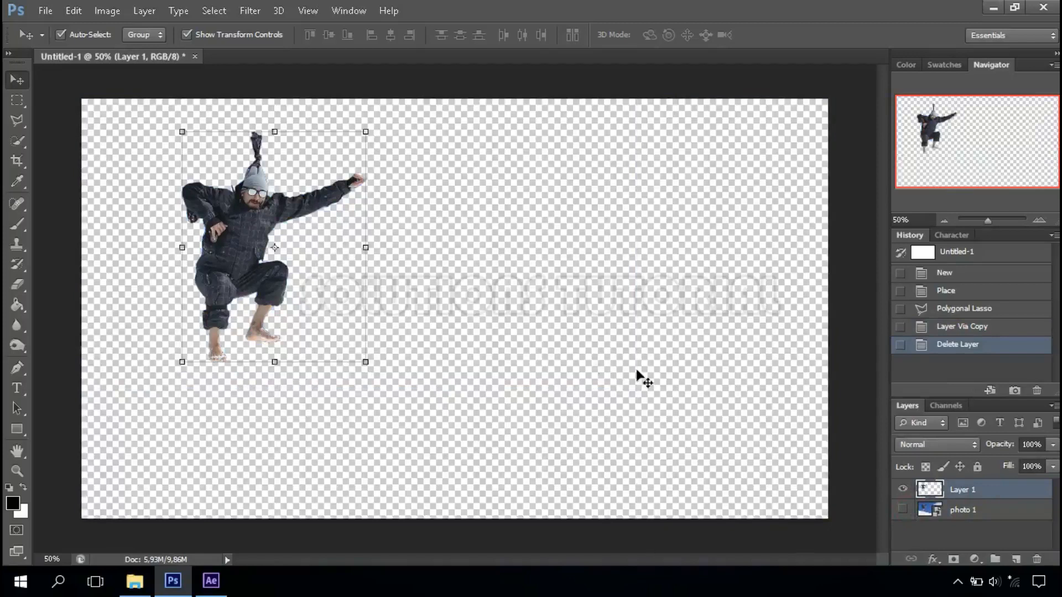
click(903, 510)
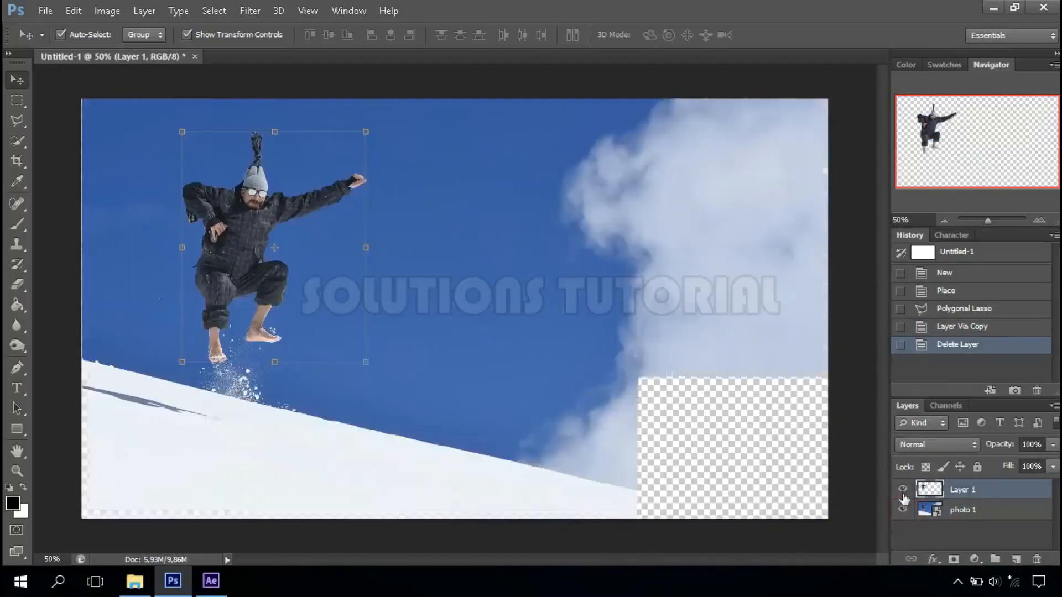
click(903, 490)
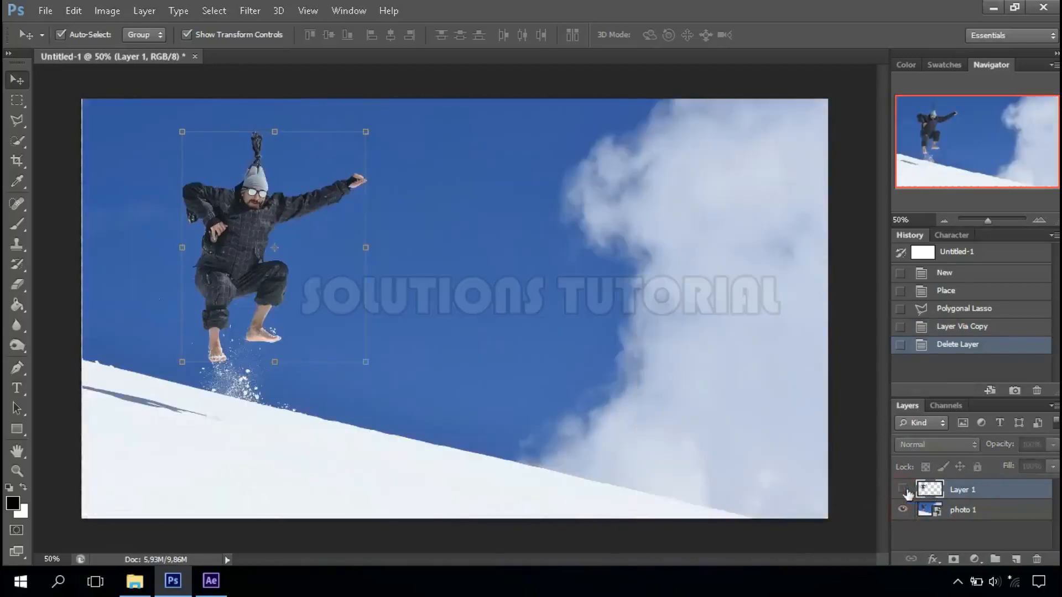
- Activate the Spot Healing Brush on the photo 1 layer and rasterize its smart object
click(959, 508)
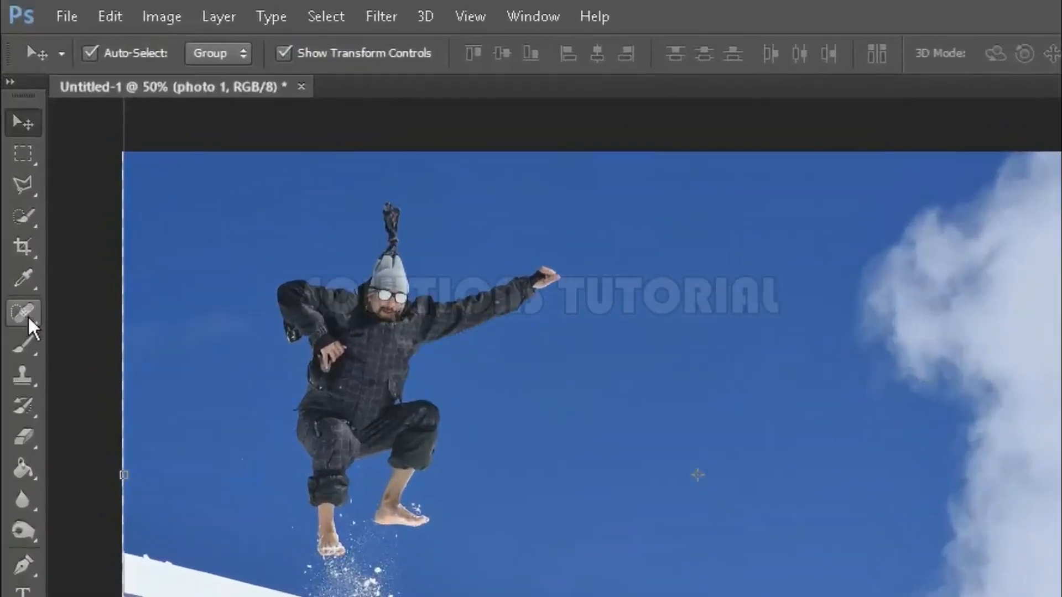
click(25, 313)
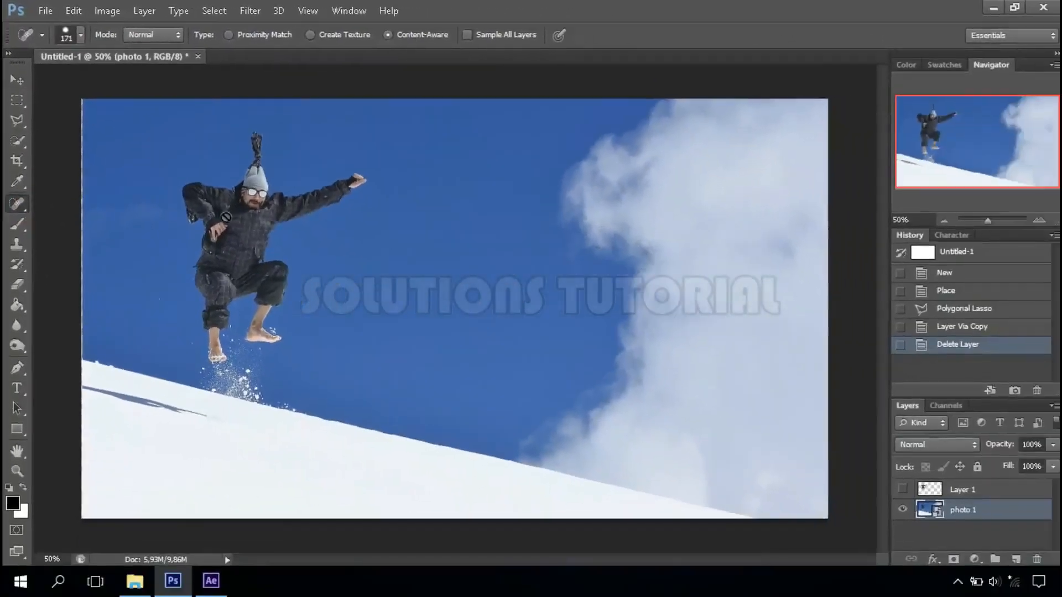
click(240, 227)
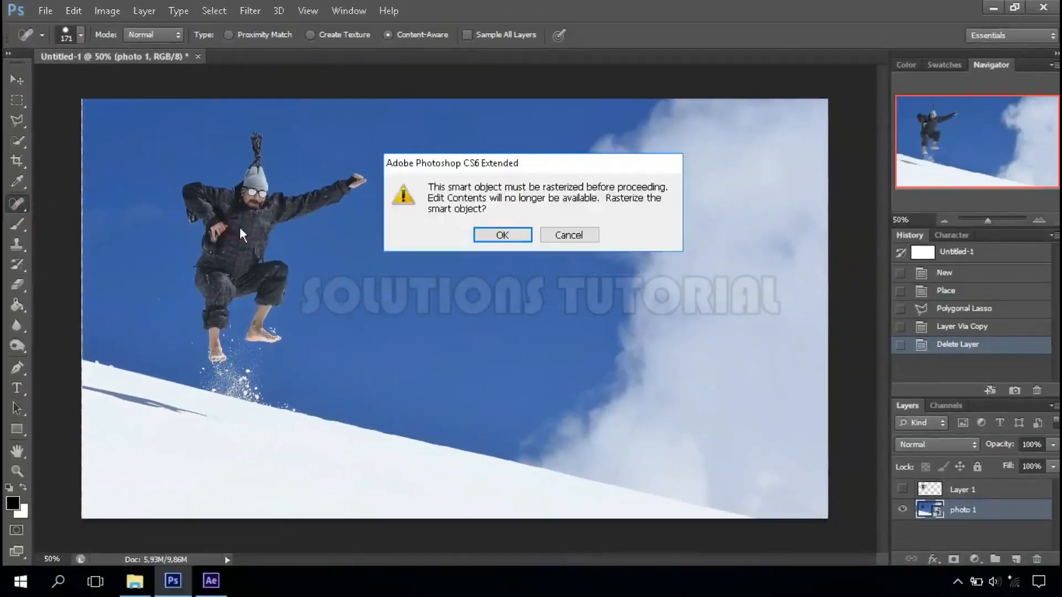
click(501, 236)
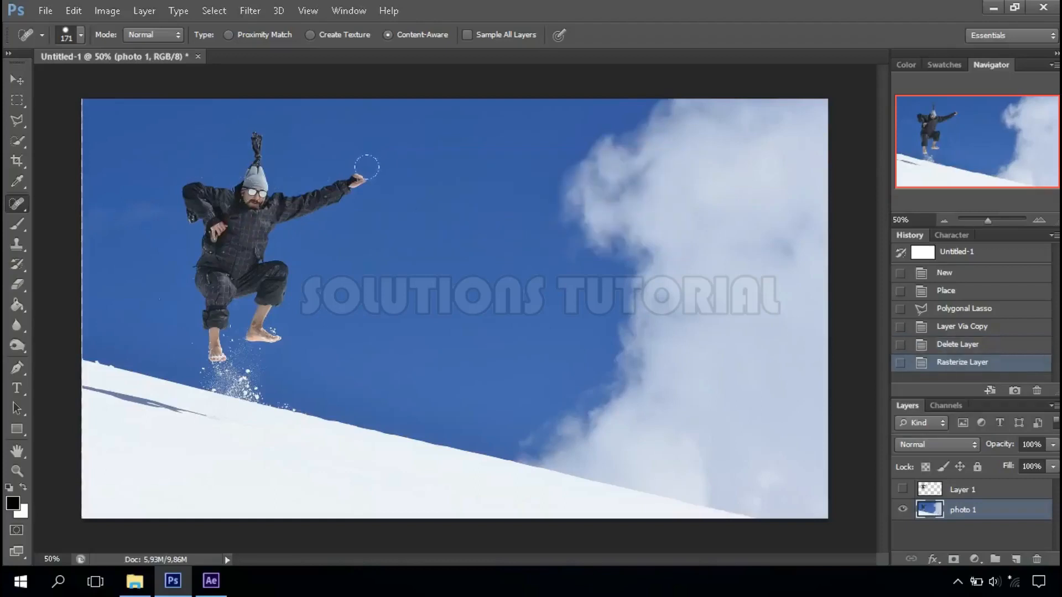
- Paint out the man's head, arms, jacket and trousers on photo 1 with content-aware spot healing
mouse_move(363, 165)
mouse_down()
mouse_move(268, 165)
mouse_move(226, 133)
mouse_move(166, 185)
mouse_move(186, 226)
mouse_move(254, 227)
mouse_move(150, 261)
mouse_up()
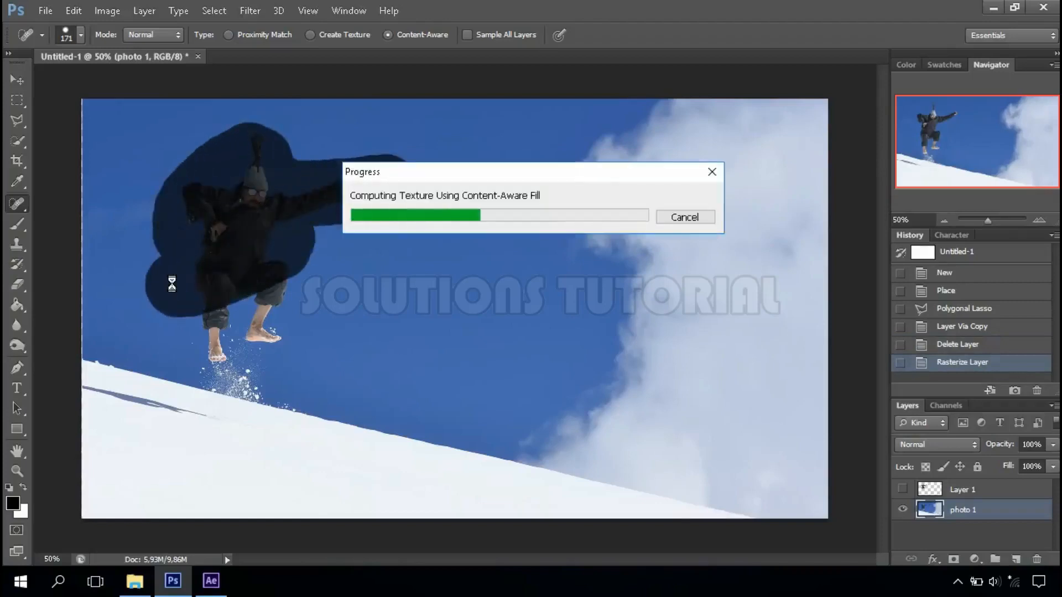
mouse_move(174, 192)
mouse_down()
mouse_move(254, 175)
mouse_move(279, 195)
mouse_up()
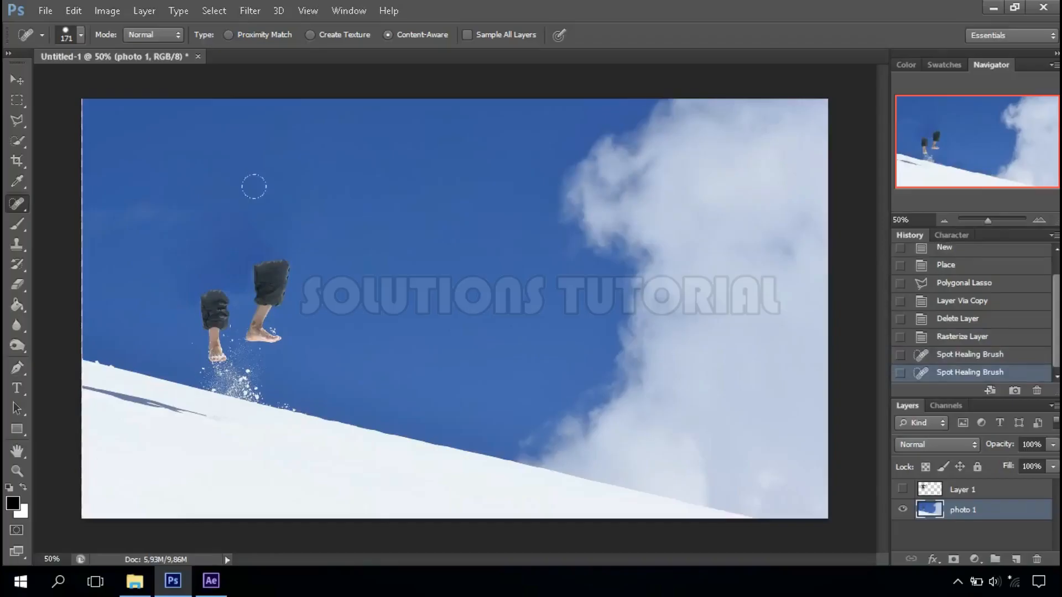
drag(238, 230, 289, 290)
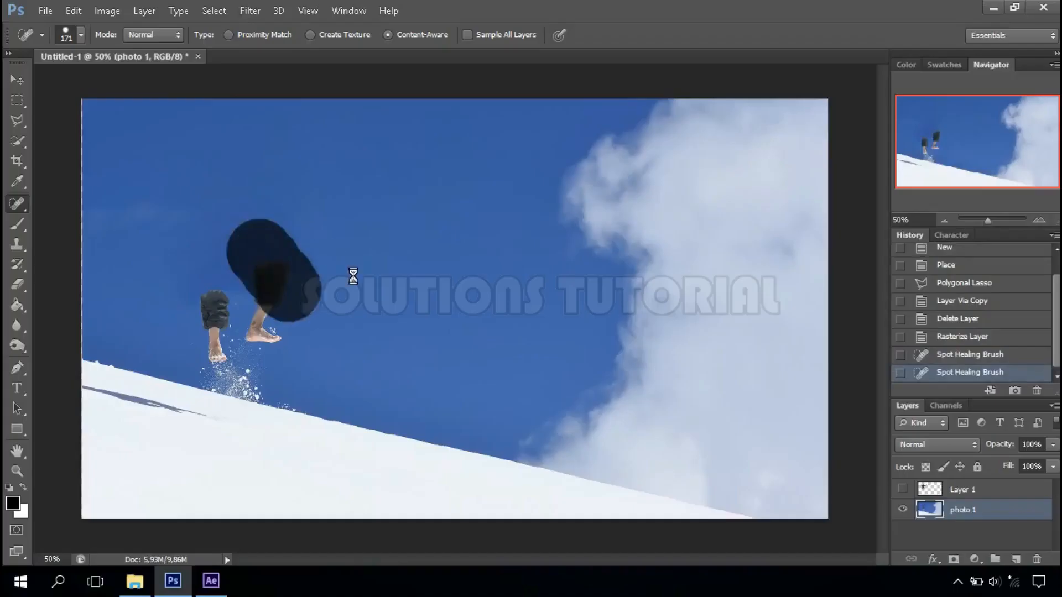
mouse_move(168, 283)
mouse_down()
mouse_move(191, 281)
mouse_move(210, 303)
mouse_up()
- Set the healing brush size to 100 px and paint out the remaining legs, feet and sky smudges on photo 1
right_click(323, 308)
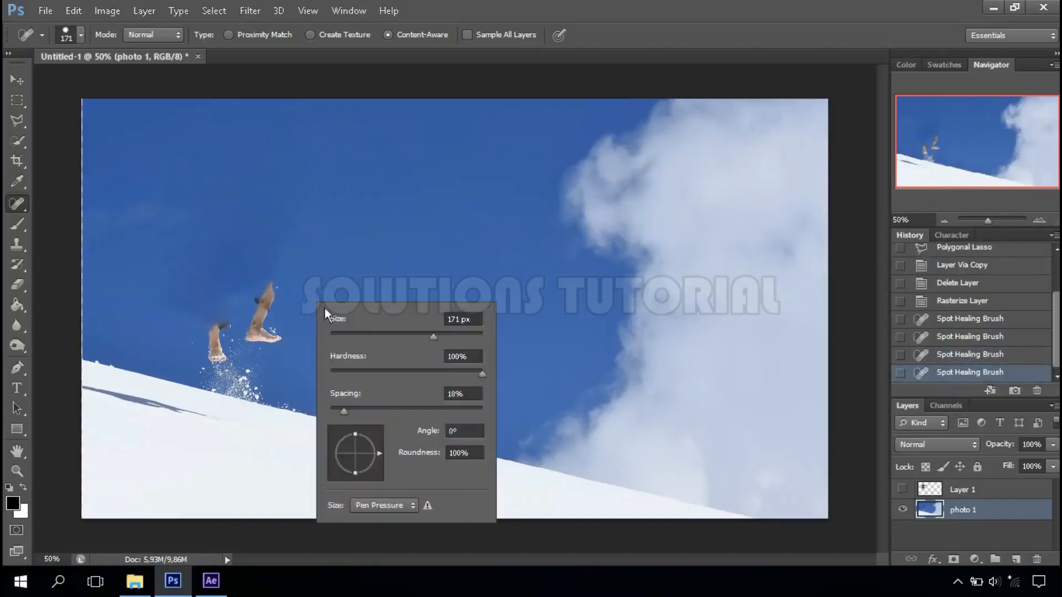
drag(398, 340, 393, 337)
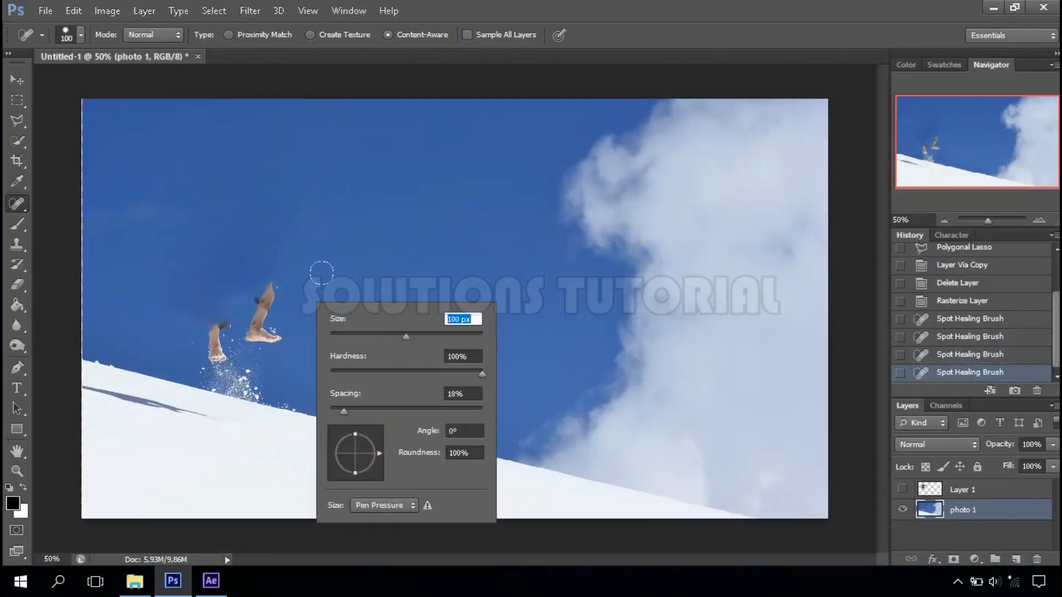
drag(263, 329, 299, 318)
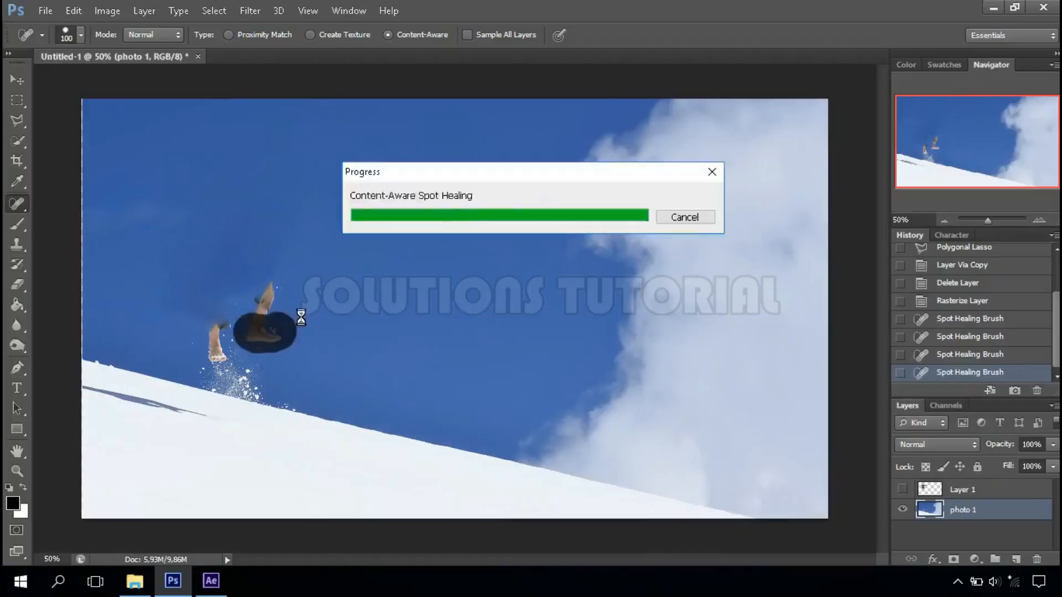
mouse_move(211, 348)
mouse_down()
mouse_move(220, 320)
mouse_move(268, 283)
mouse_move(259, 285)
mouse_up()
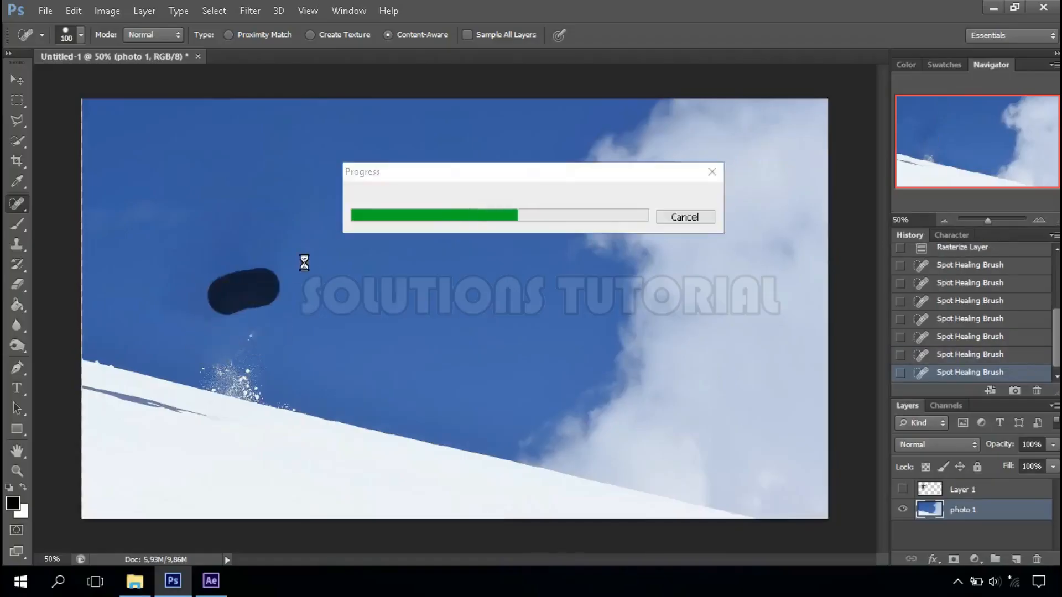
mouse_move(205, 323)
mouse_down()
mouse_move(157, 265)
mouse_move(166, 271)
mouse_up()
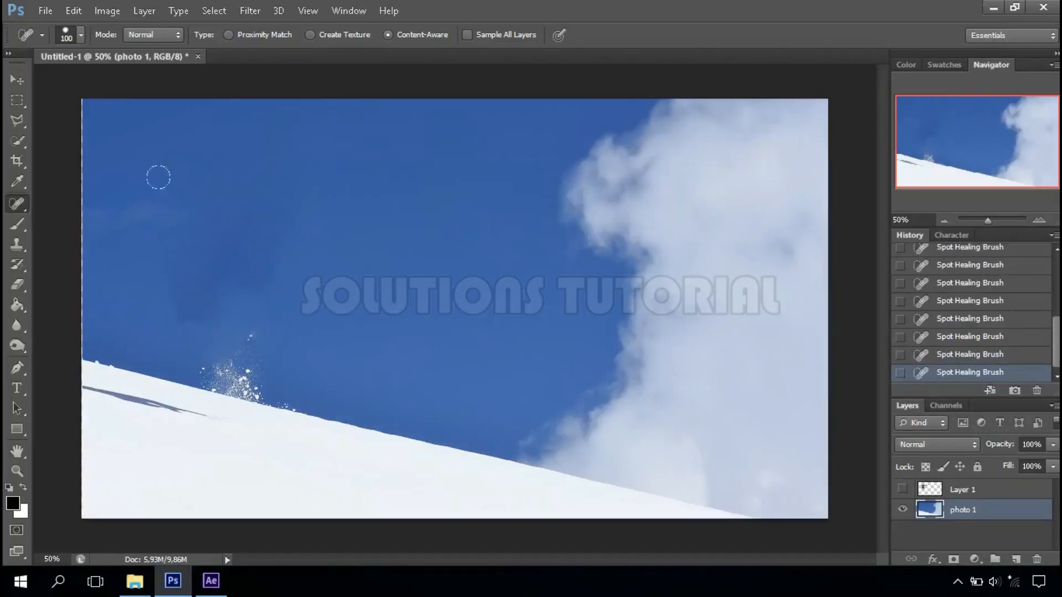
- Switch to the Move tool and compare the healed photo with and without Layer 1, leaving Layer 1 hidden
click(22, 83)
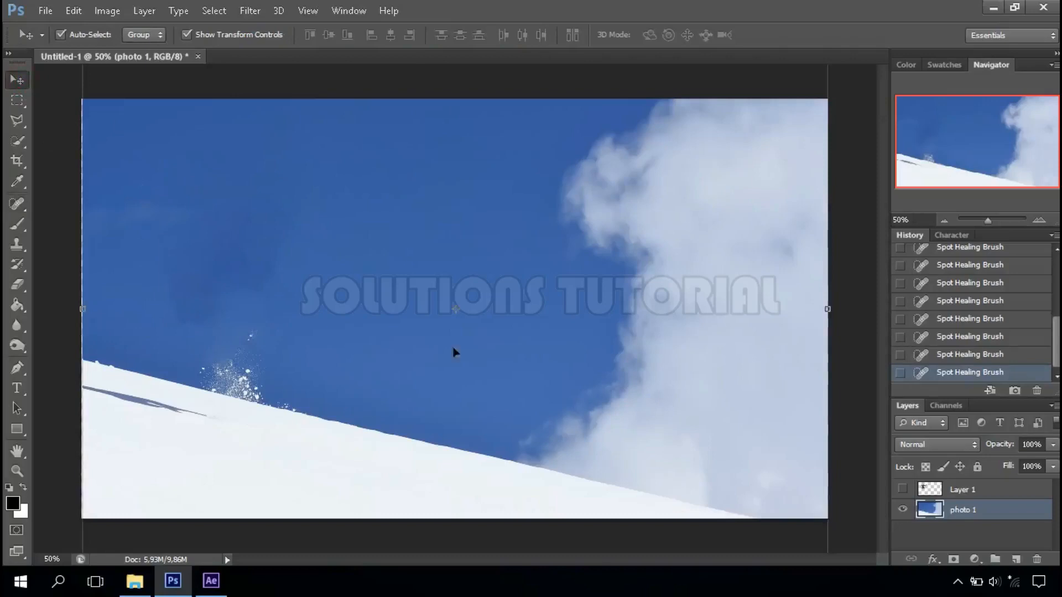
click(902, 491)
click(903, 491)
click(903, 490)
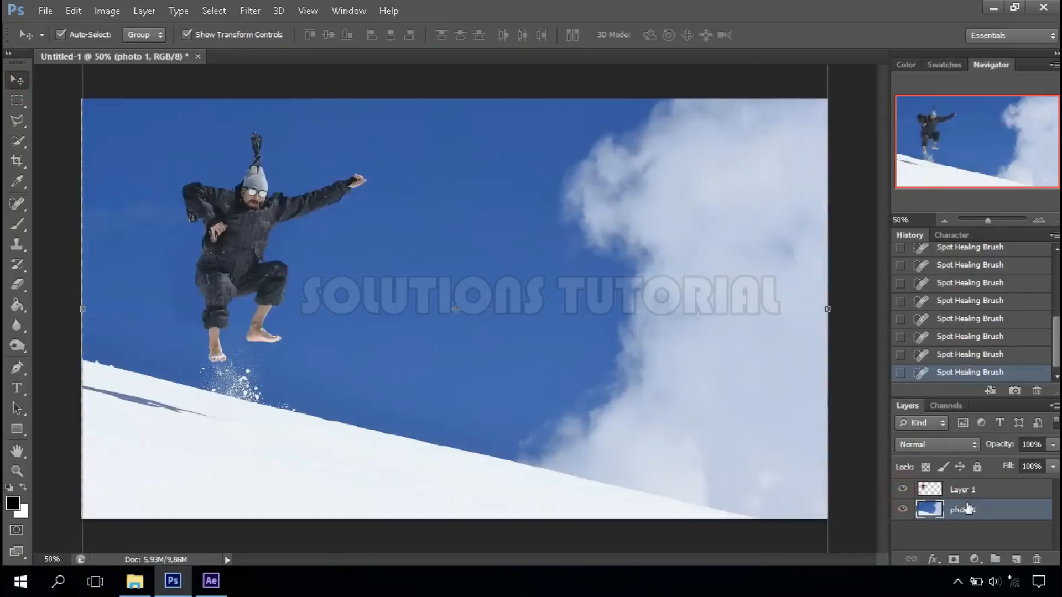
click(902, 490)
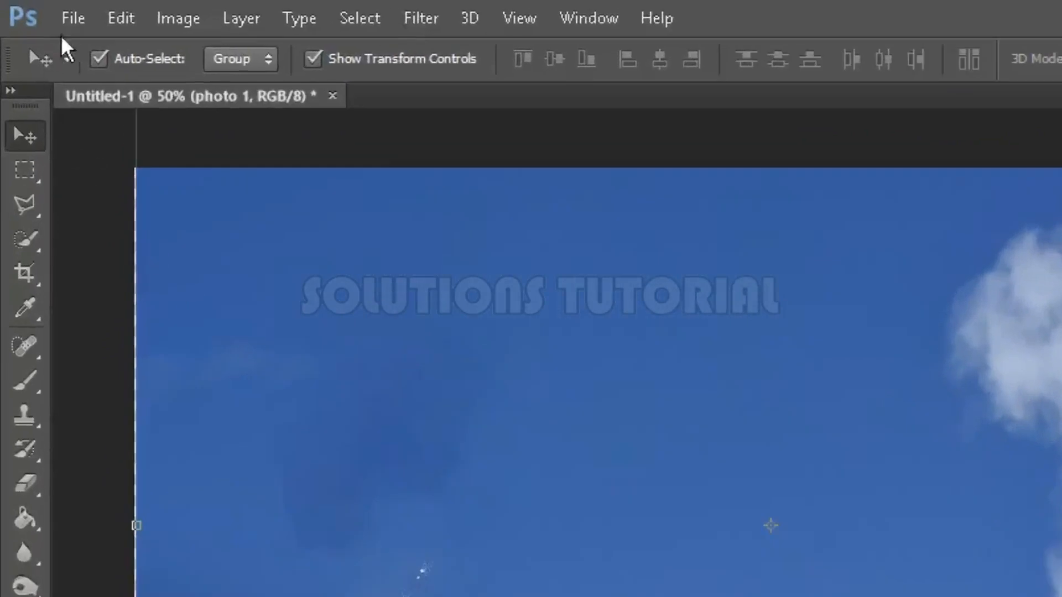
- Save the healed photo as background.png in New folder, in PNG format with Smallest / Slow compression and no interlacing
click(72, 21)
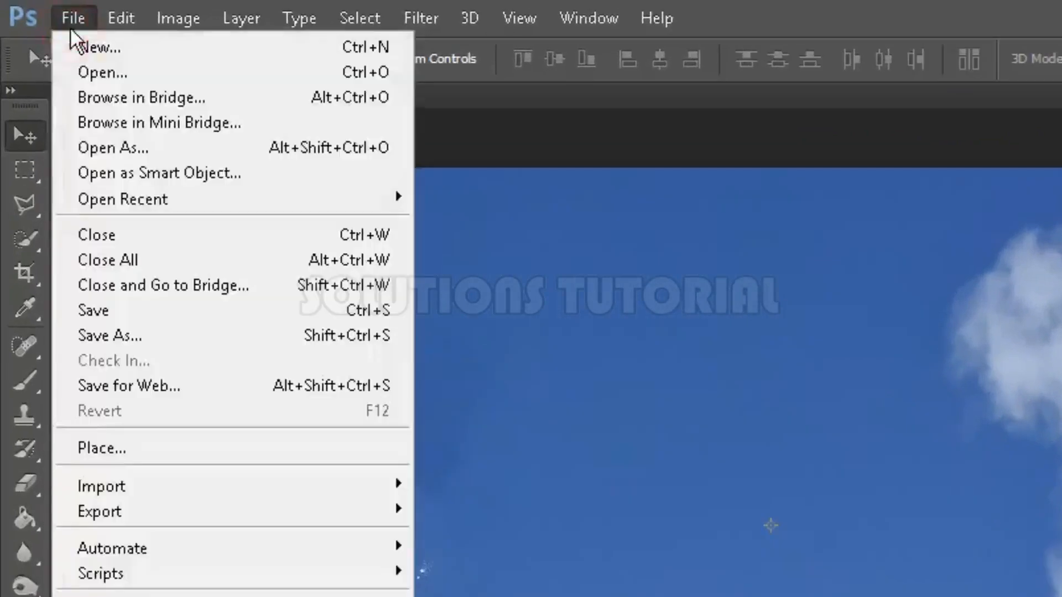
click(192, 336)
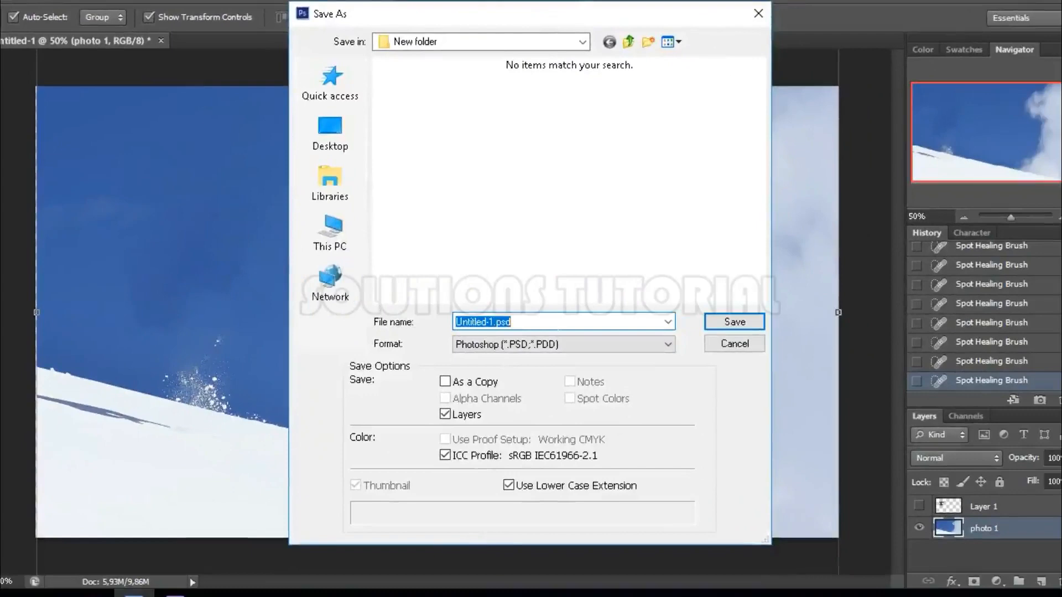
text(background)
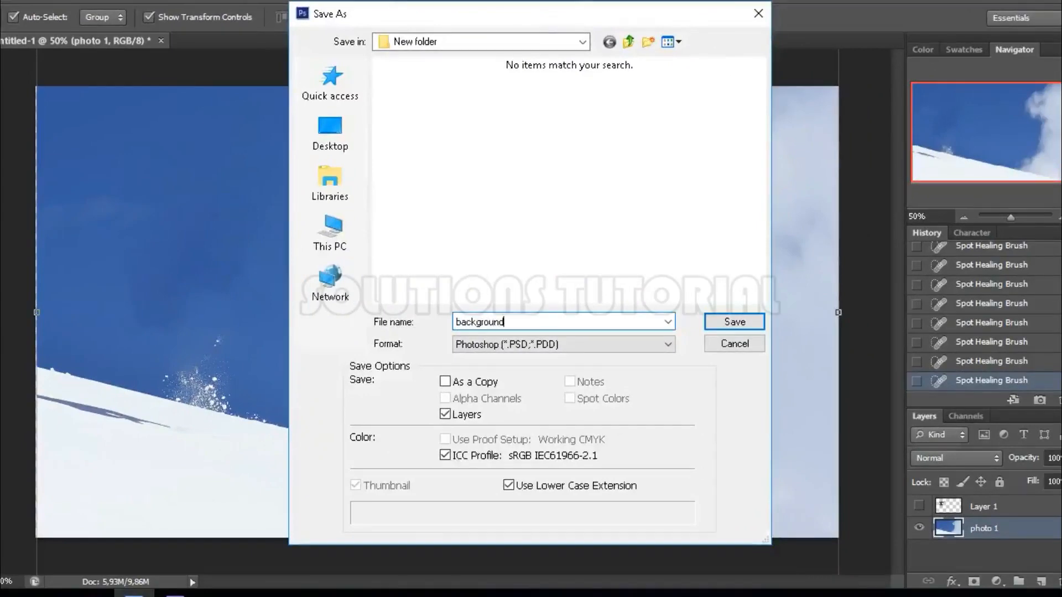
click(504, 344)
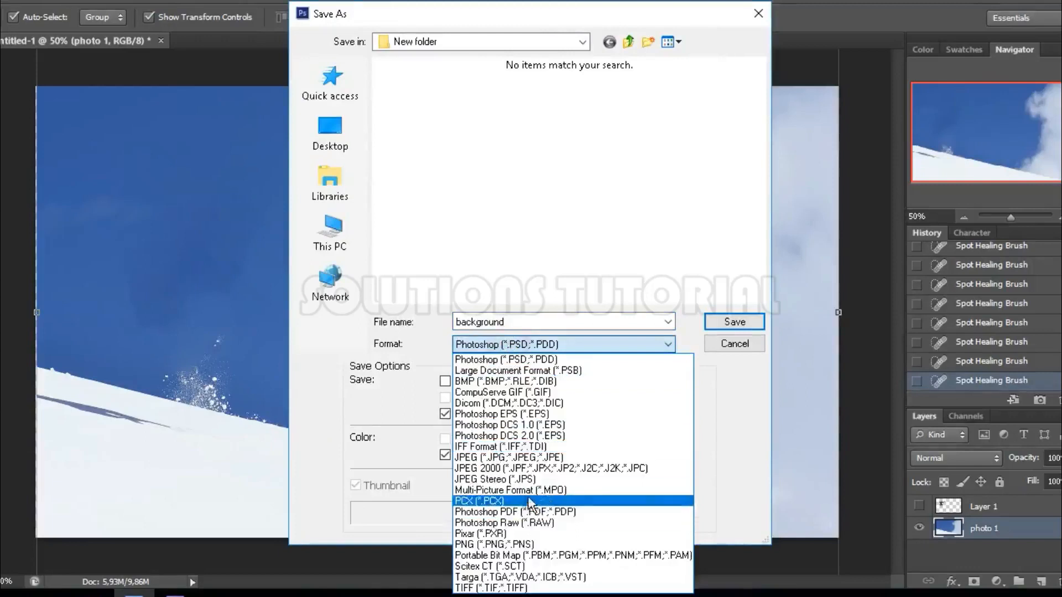
click(517, 545)
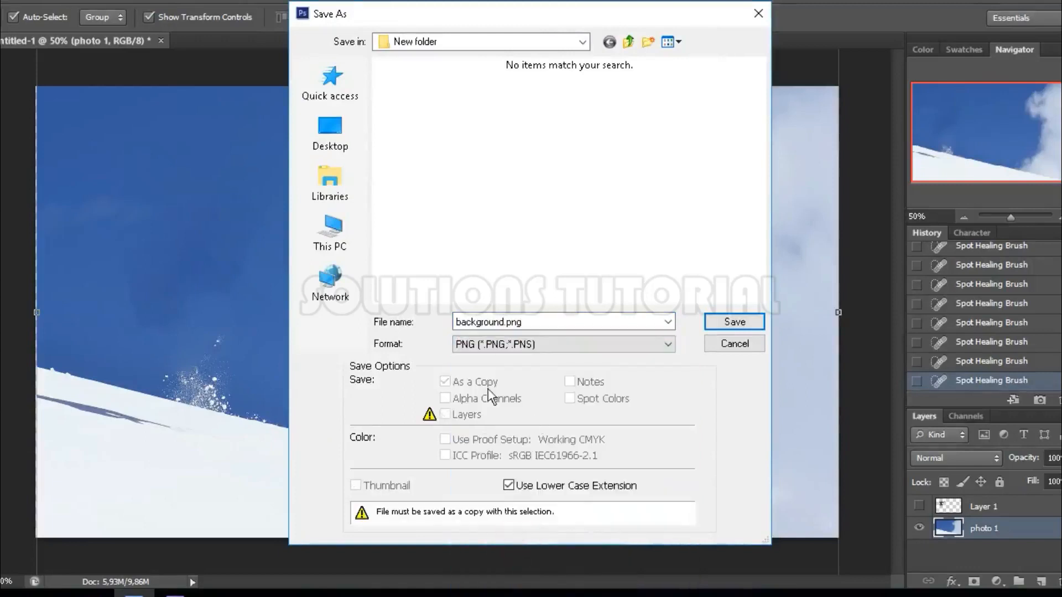
click(584, 43)
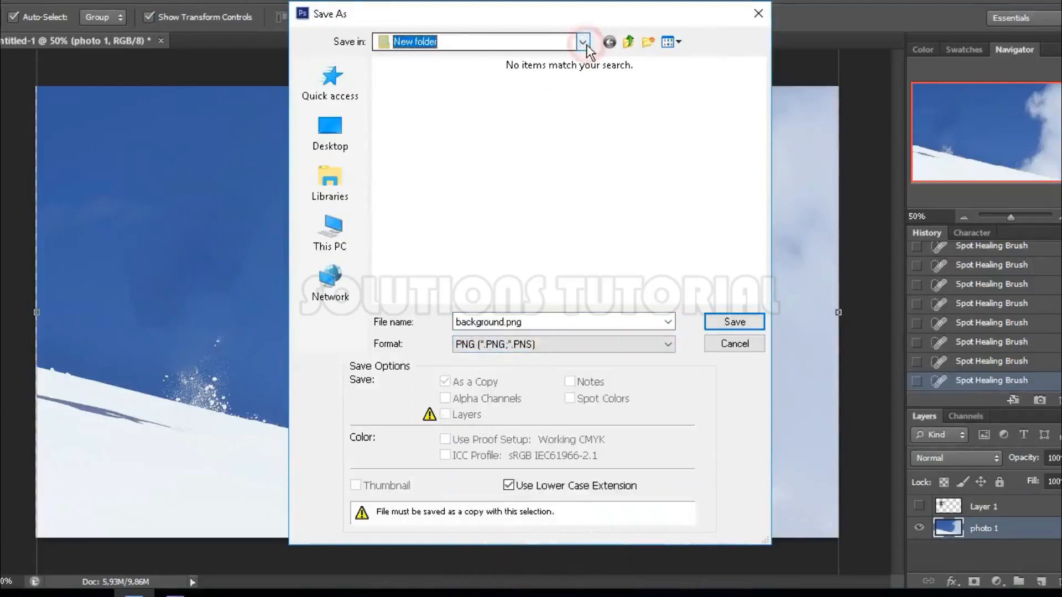
click(588, 49)
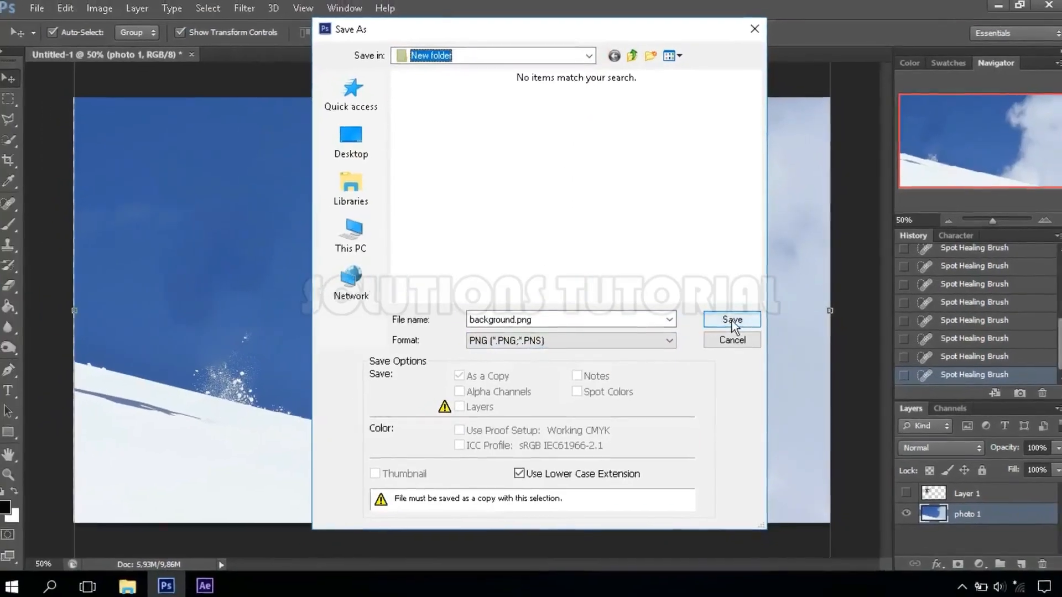
click(731, 321)
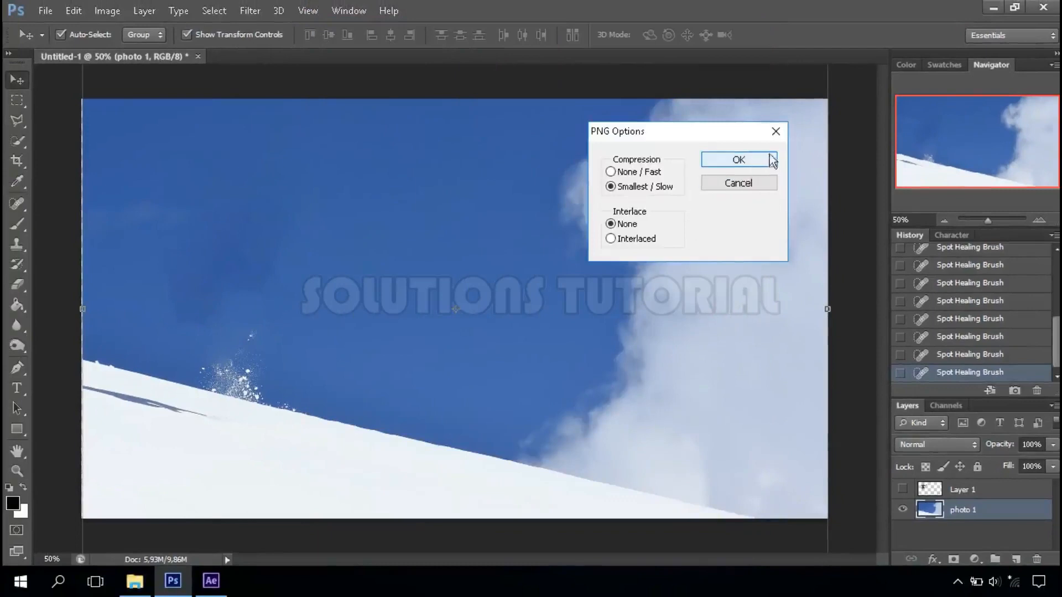
click(767, 161)
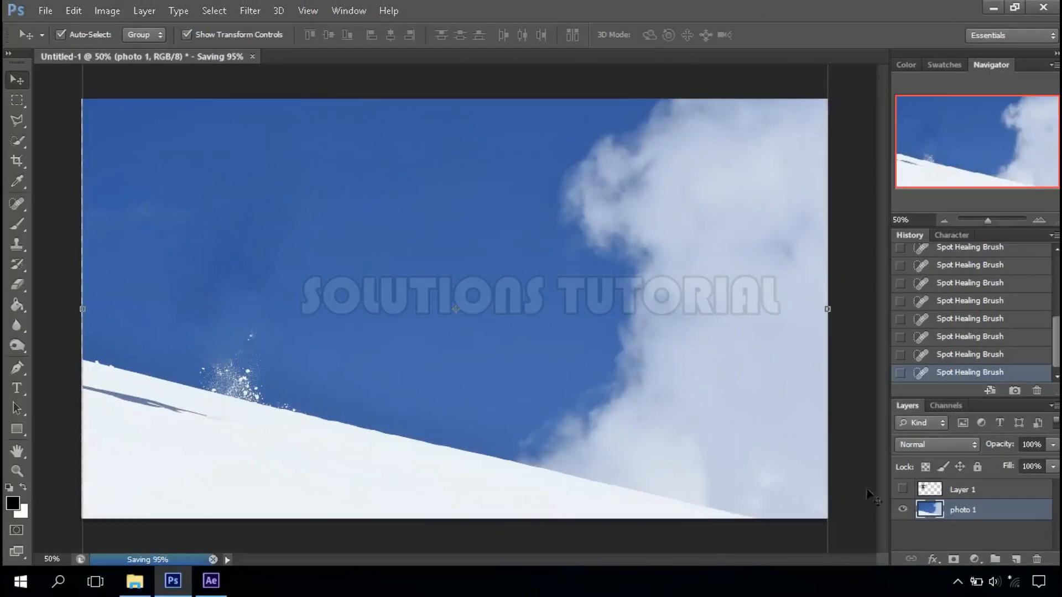
- Select and show Layer 1 and hide photo 1, isolating the man on transparency
click(953, 492)
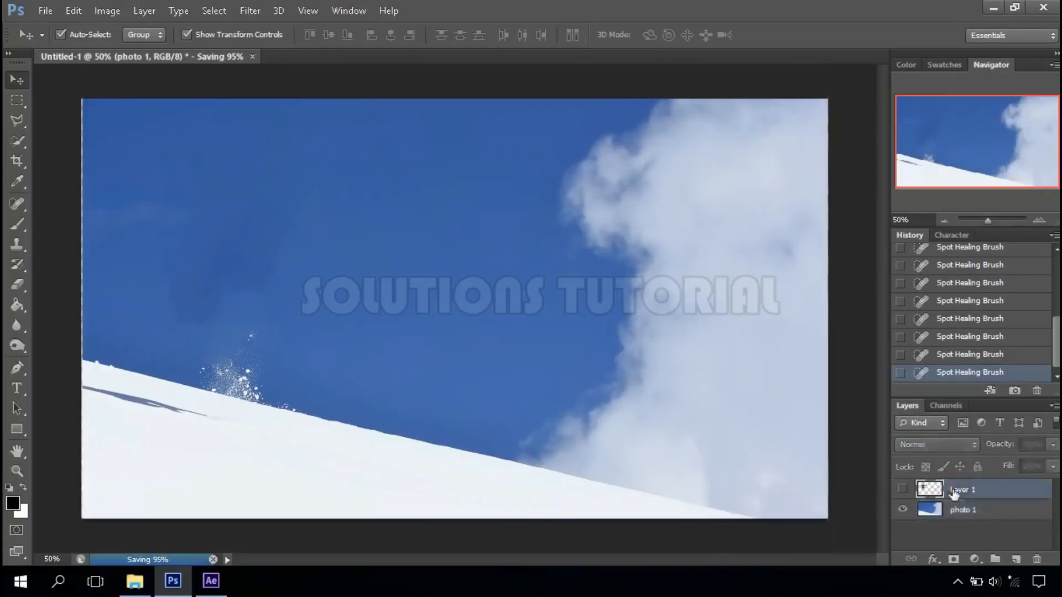
click(904, 490)
click(902, 512)
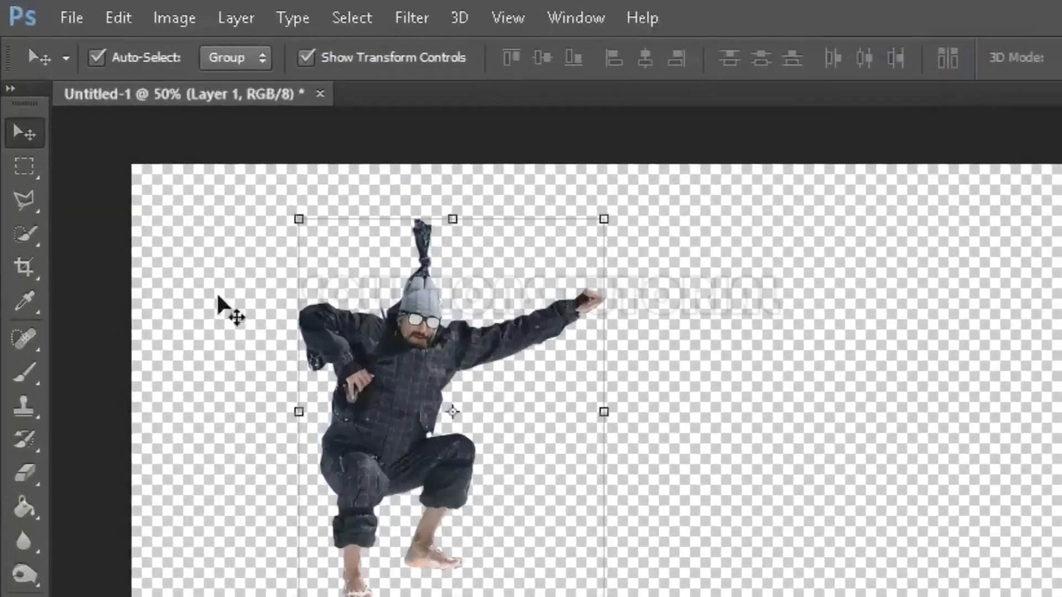
- Save the isolated man as foreground.png in New folder, in PNG format with Smallest / Slow compression and no interlacing
click(45, 12)
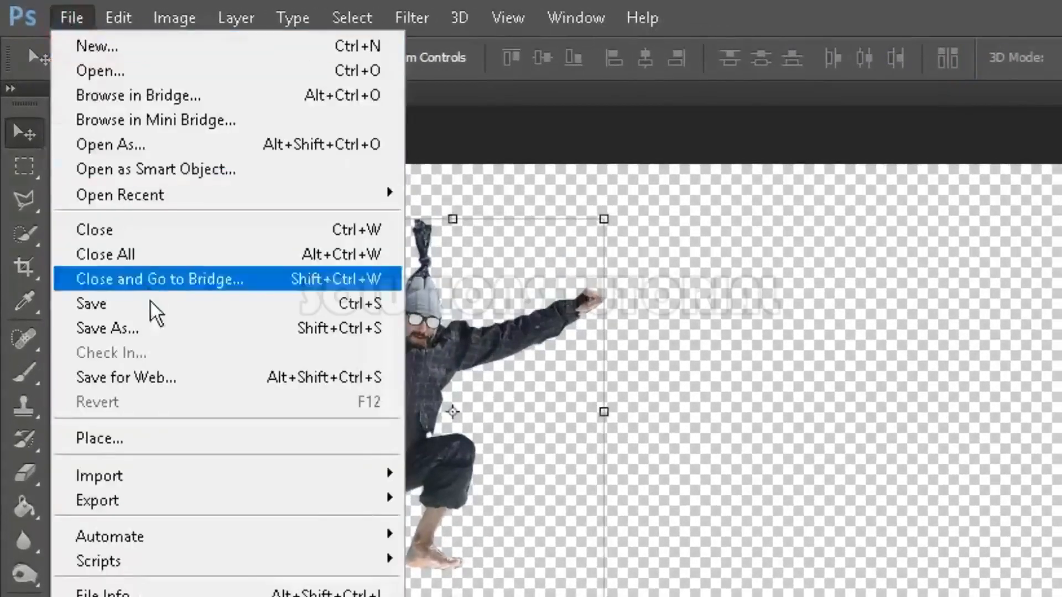
click(188, 333)
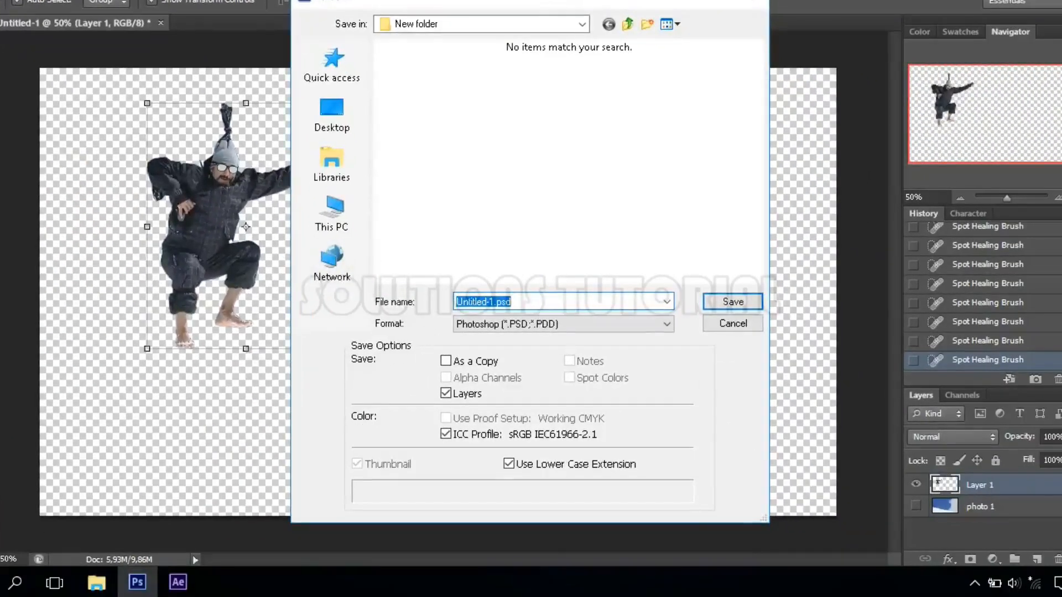
text(foreground)
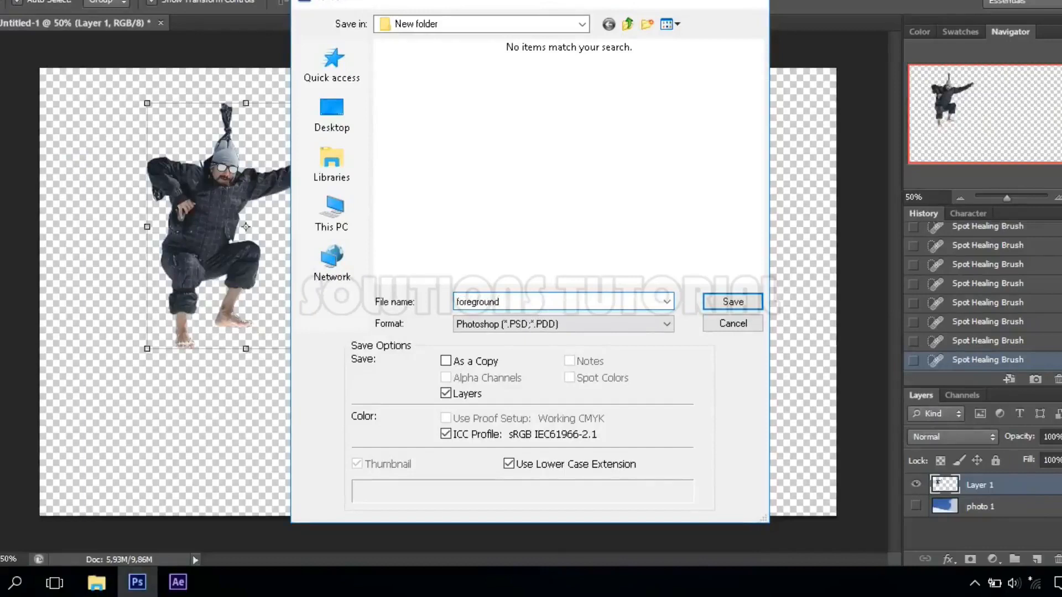
click(570, 324)
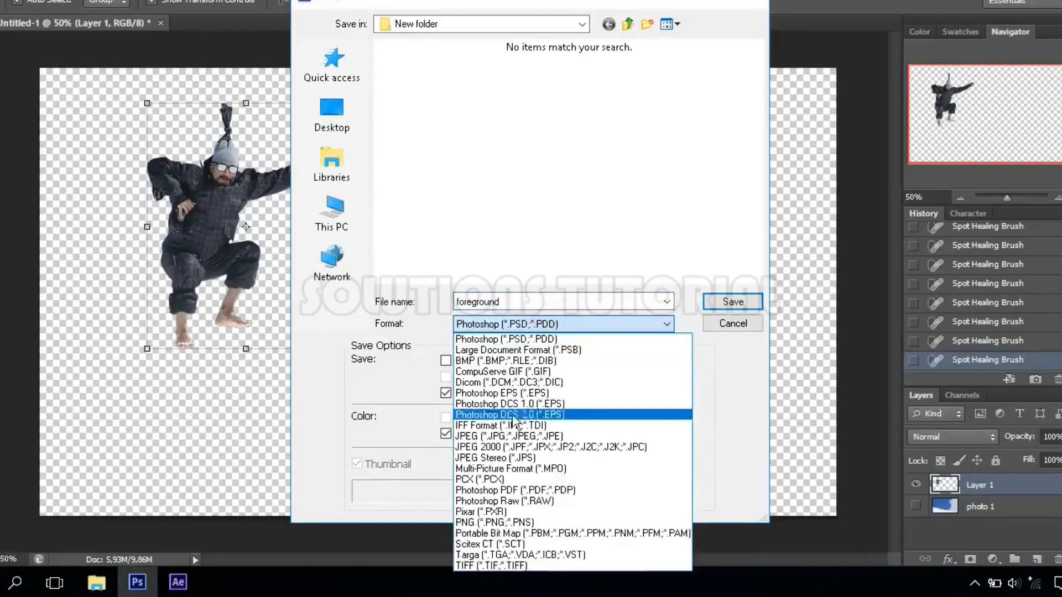
click(519, 522)
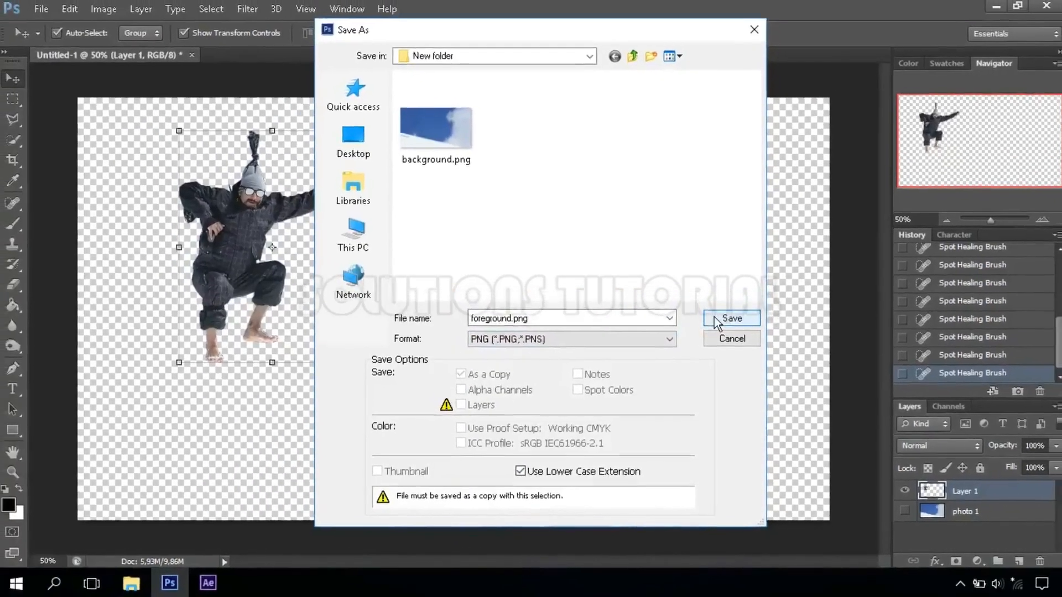
click(732, 302)
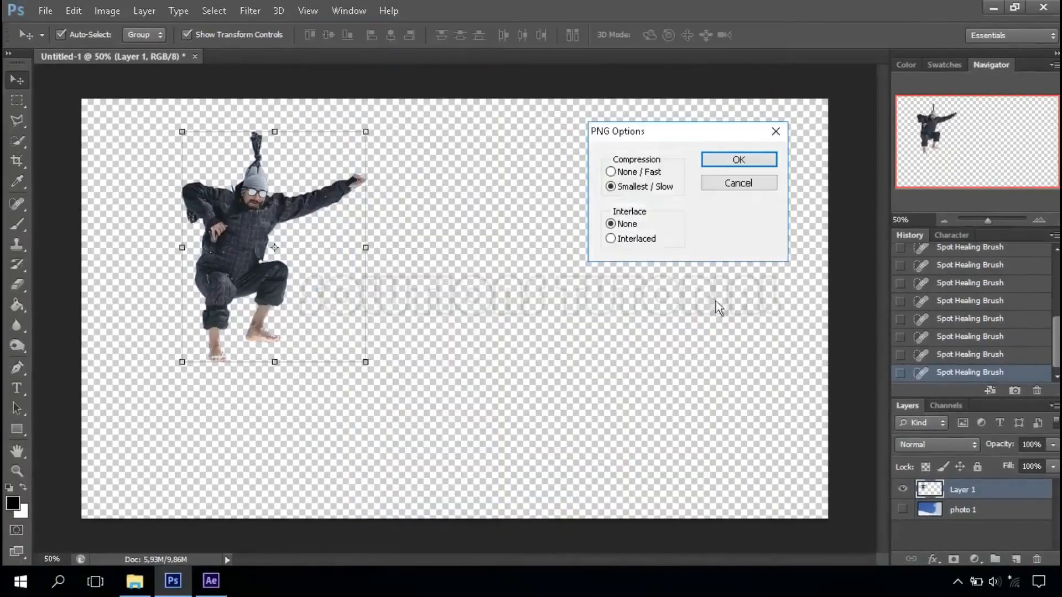
click(747, 160)
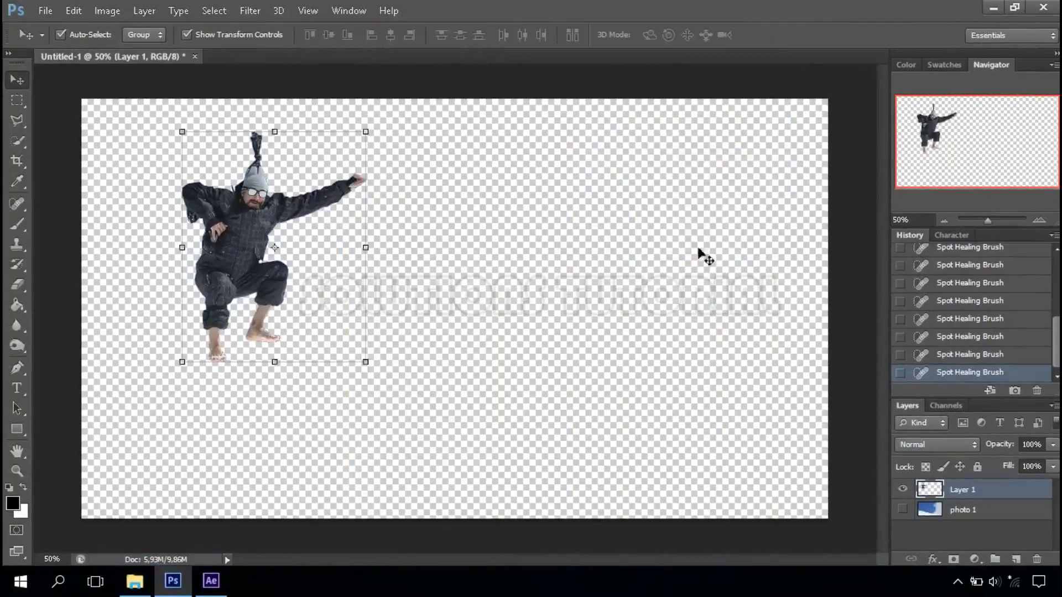
- Quit Photoshop without saving the changes to Untitled-1
click(1044, 8)
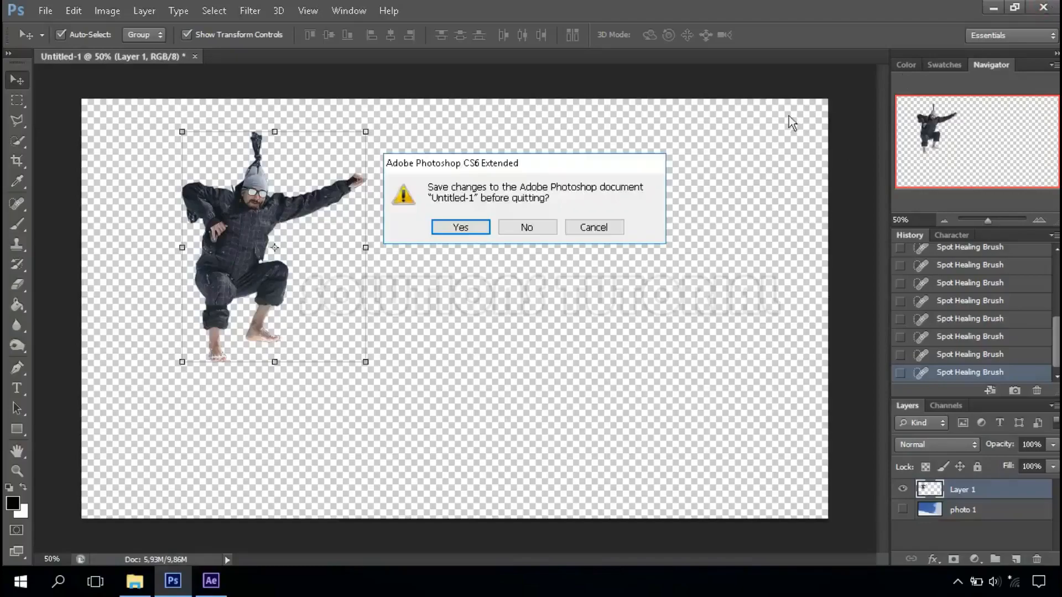
click(529, 228)
click(534, 236)
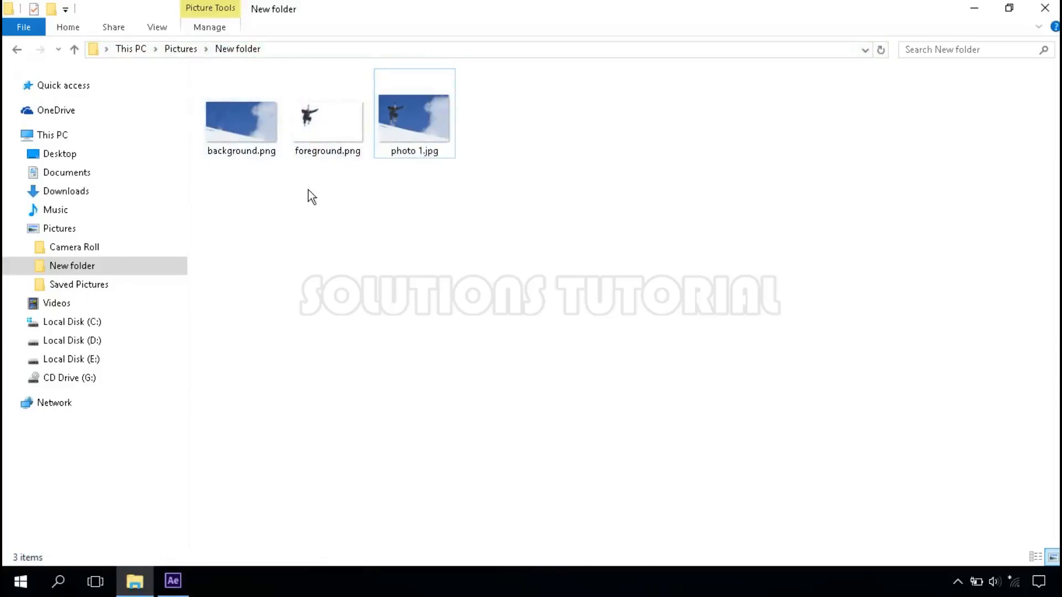
- Import background.png and foreground.png from New folder into the After Effects project
click(176, 584)
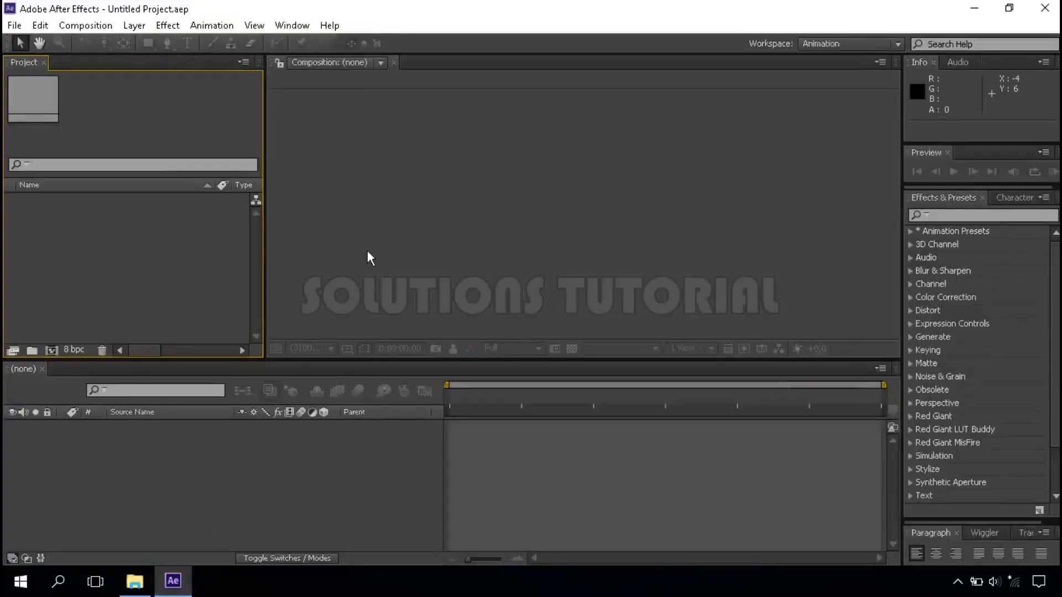
click(135, 581)
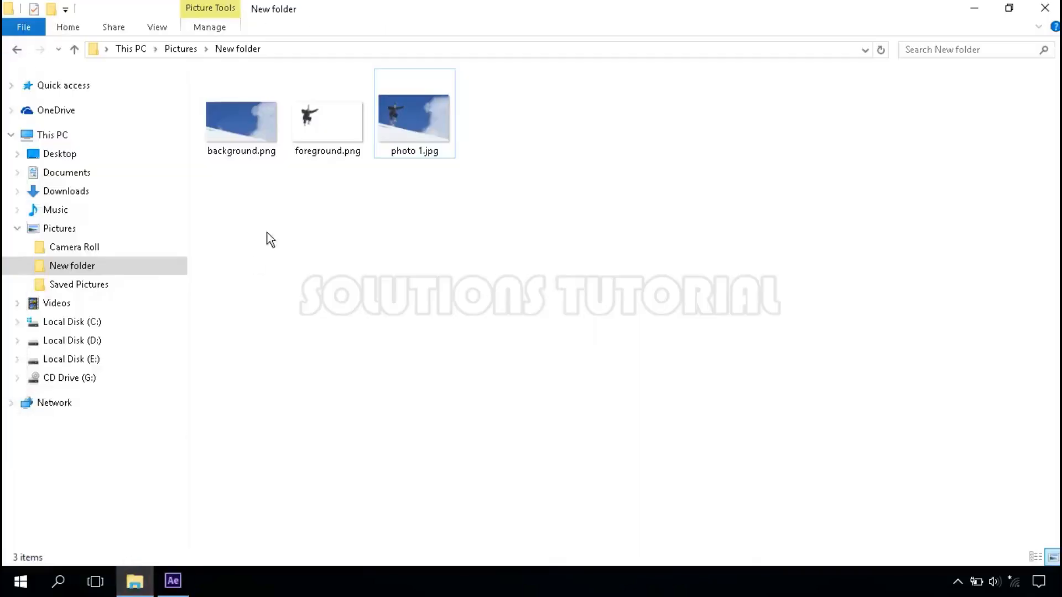
drag(232, 177, 173, 581)
drag(159, 447, 156, 300)
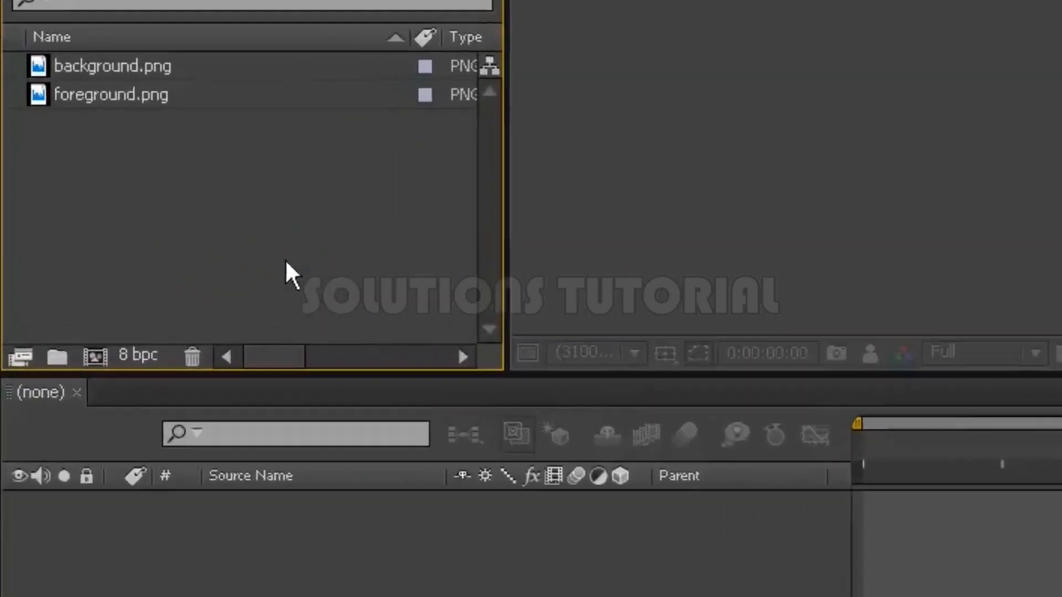
- Create a composition named main with the HDTV 1080 24 preset, 1920 × 1080 px, and a duration of 0:00:06:00
click(97, 356)
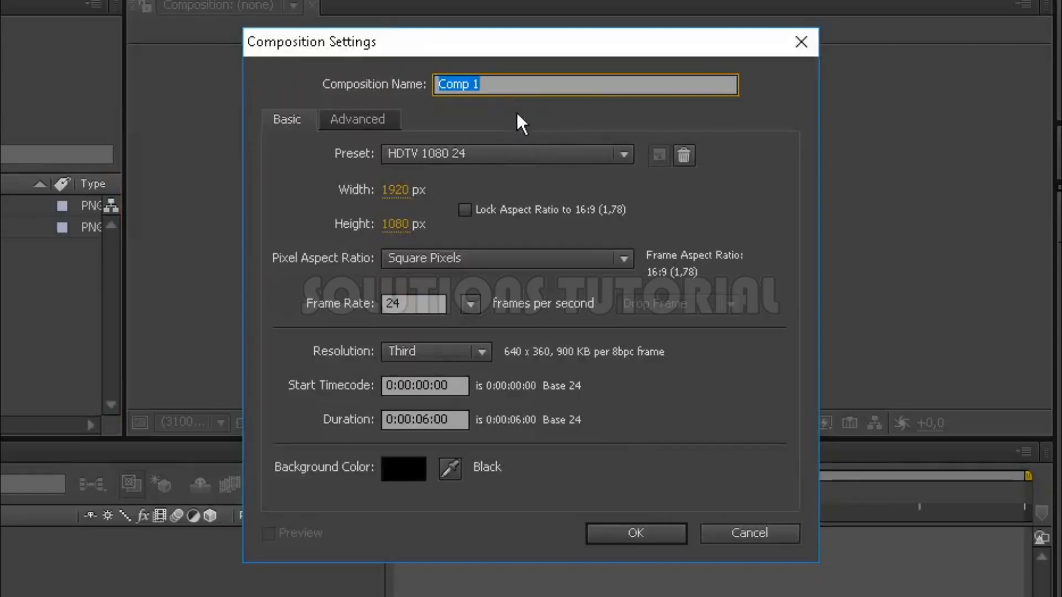
text(main)
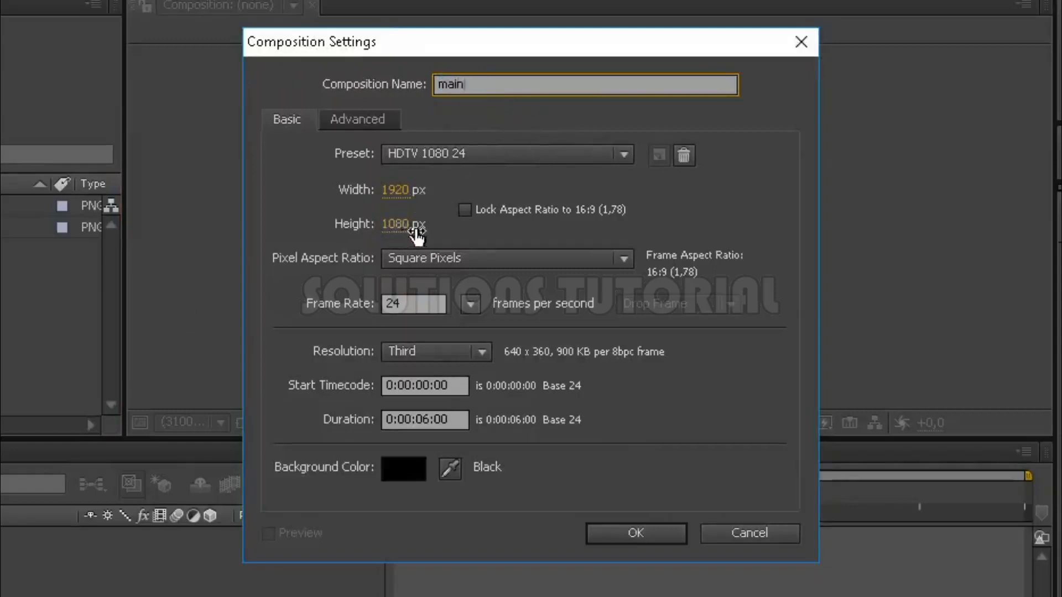
double_click(418, 421)
click(457, 427)
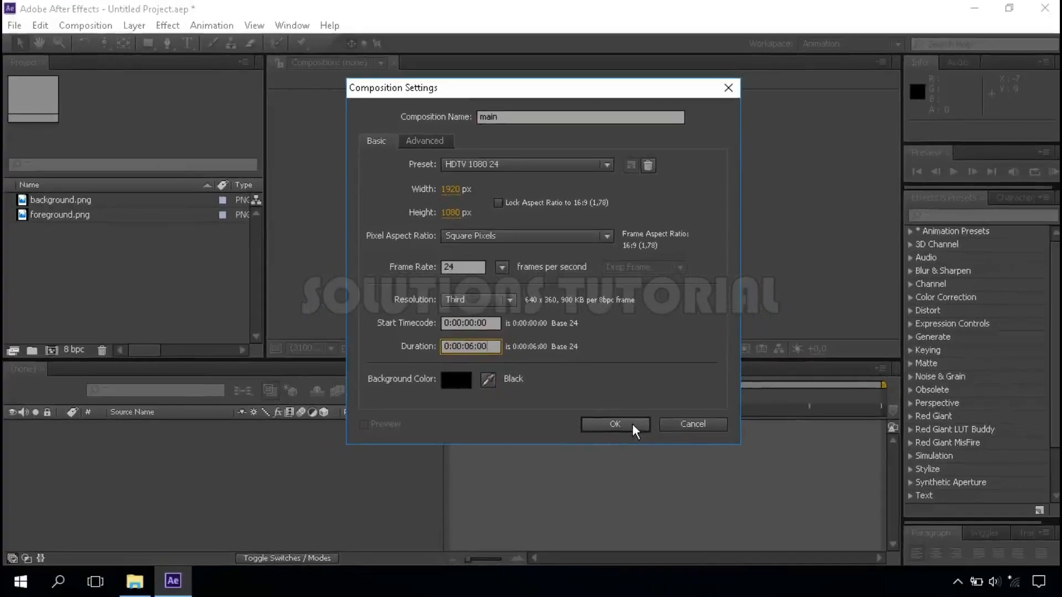
click(652, 533)
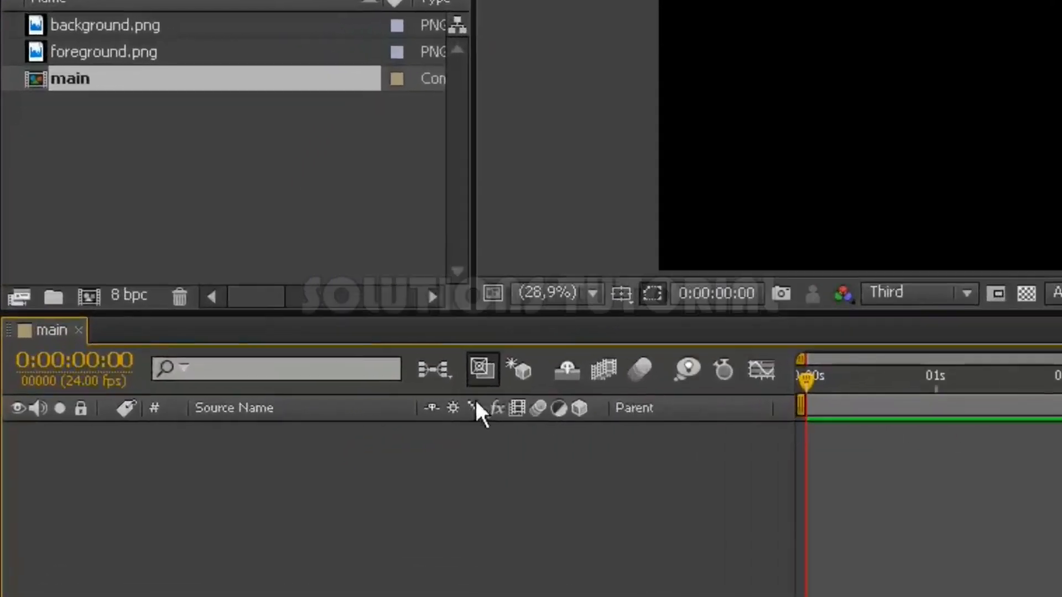
- Create an HDTV 1080 24 composition named background, 6 seconds long, and add background.png to it as a layer
click(89, 298)
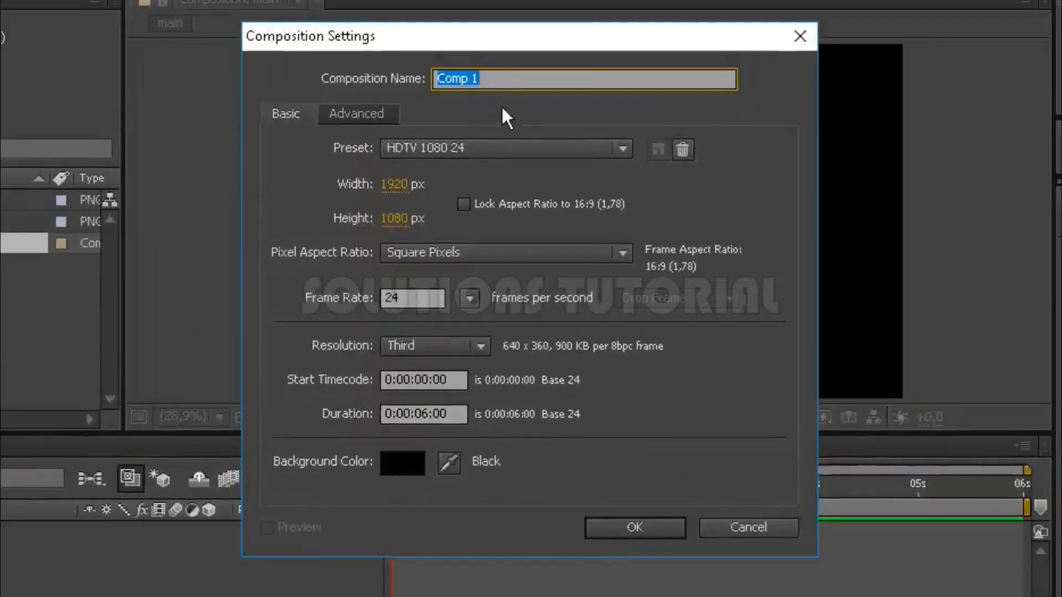
text(background)
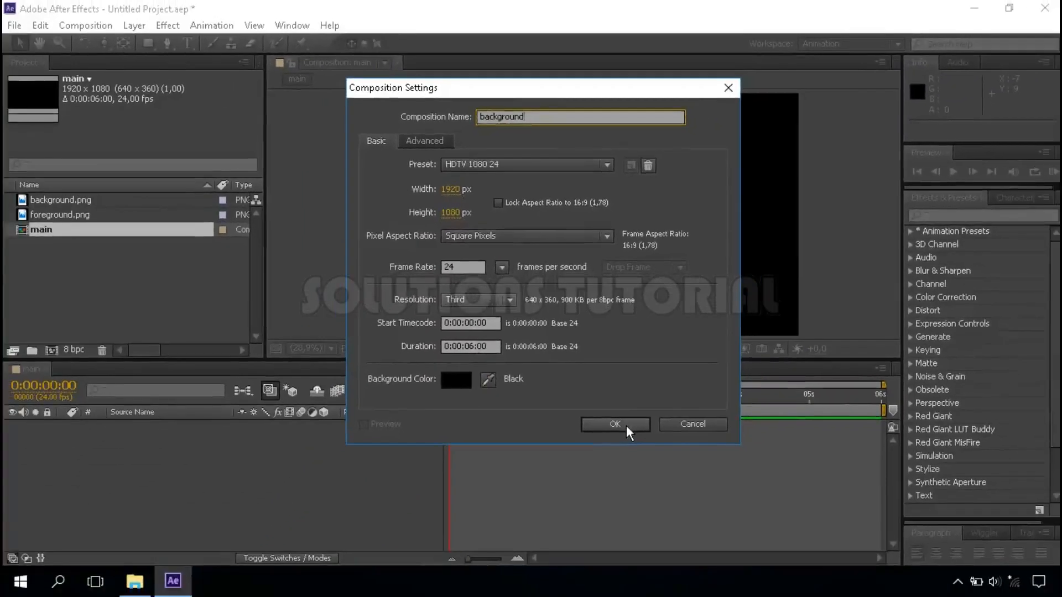
click(649, 527)
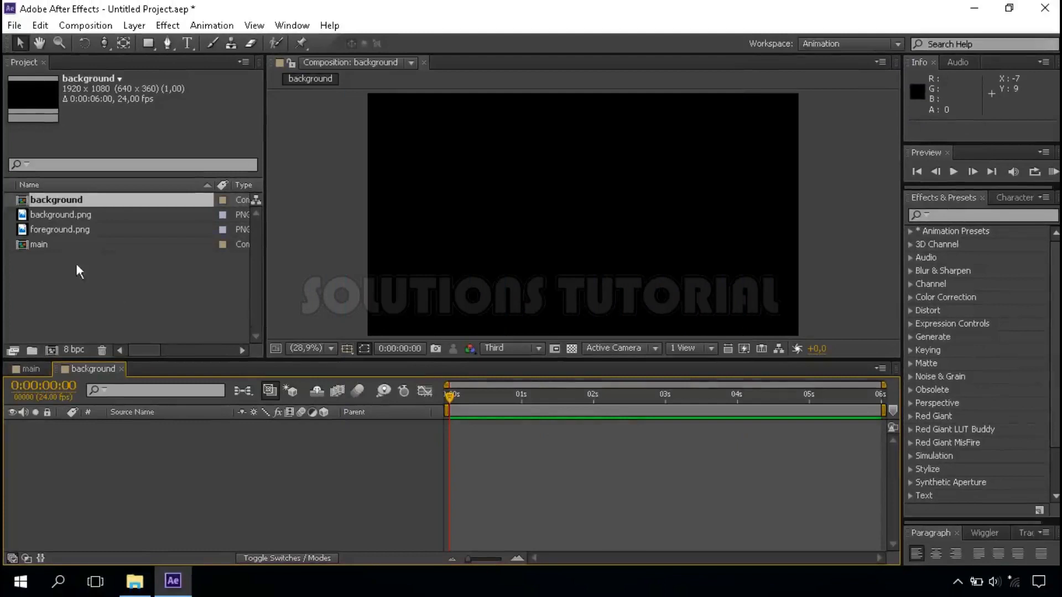
click(86, 214)
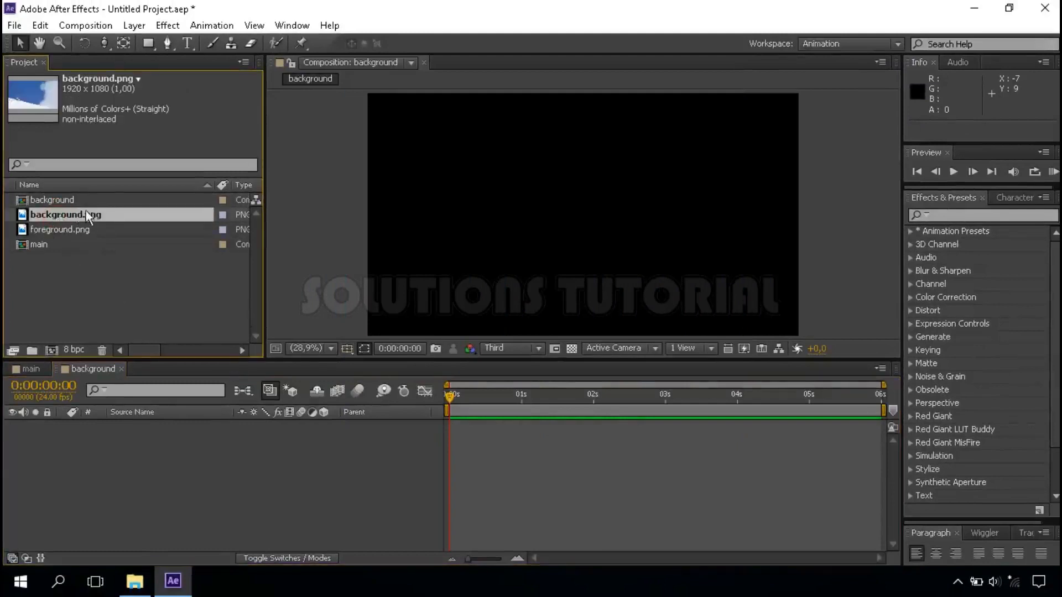
drag(92, 214, 167, 430)
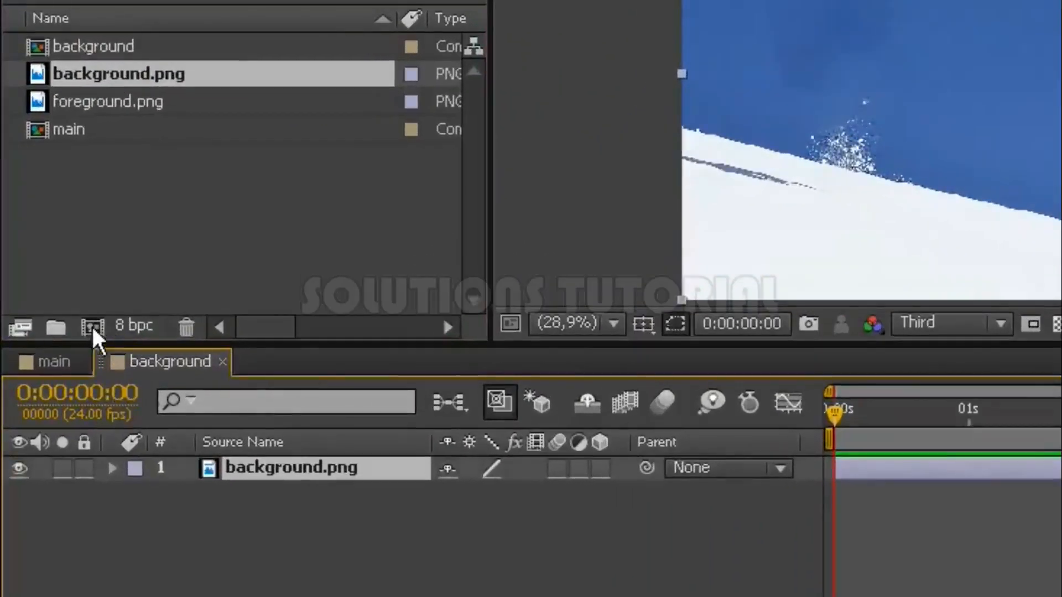
- Create an HDTV 1080 24 composition named foreground, 6 seconds long, and add foreground.png to it as a layer
click(91, 325)
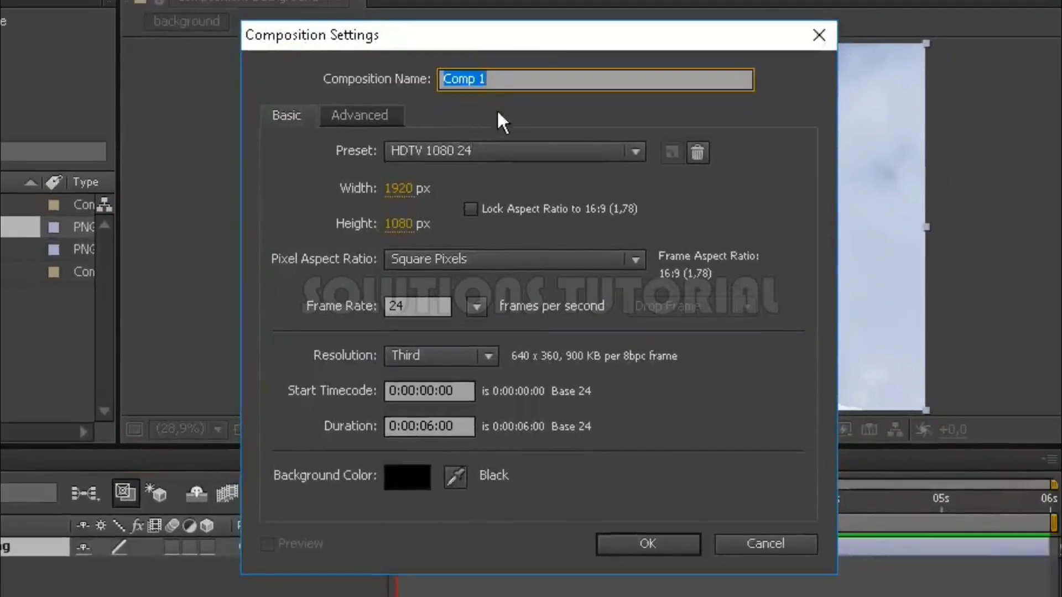
text(foreground)
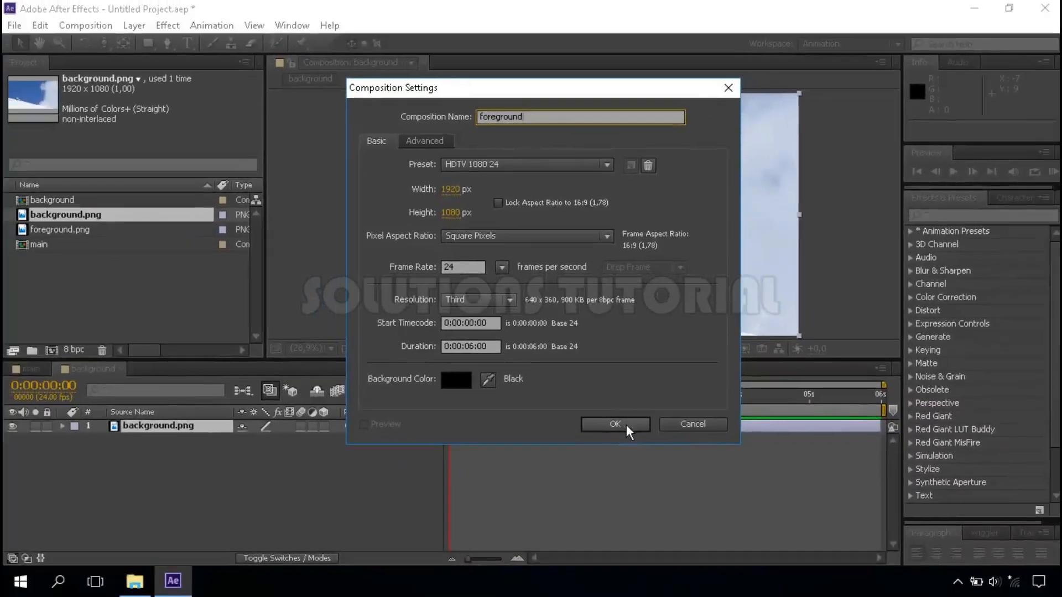
click(646, 543)
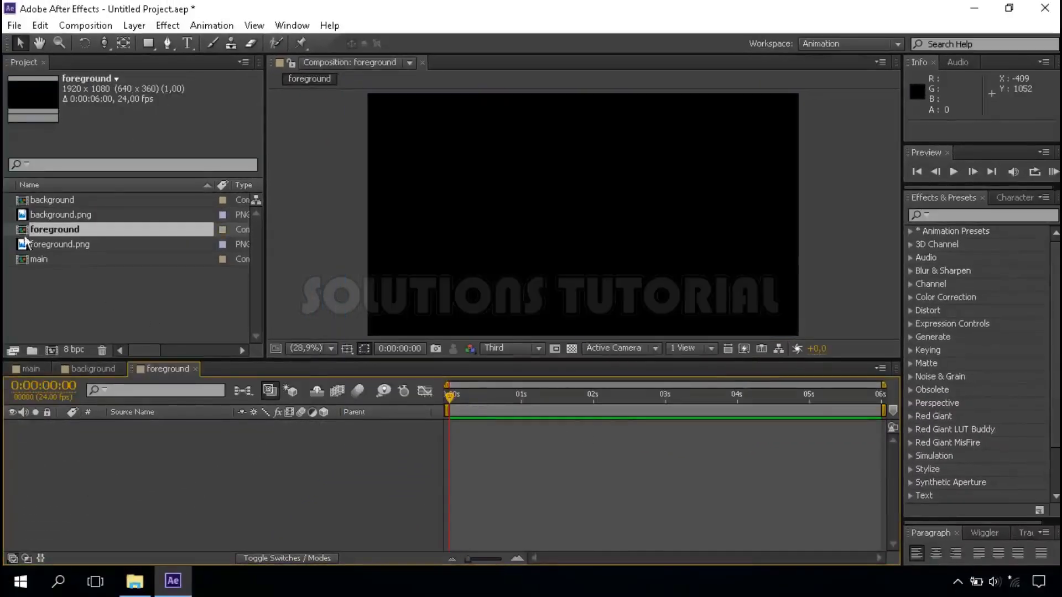
click(68, 243)
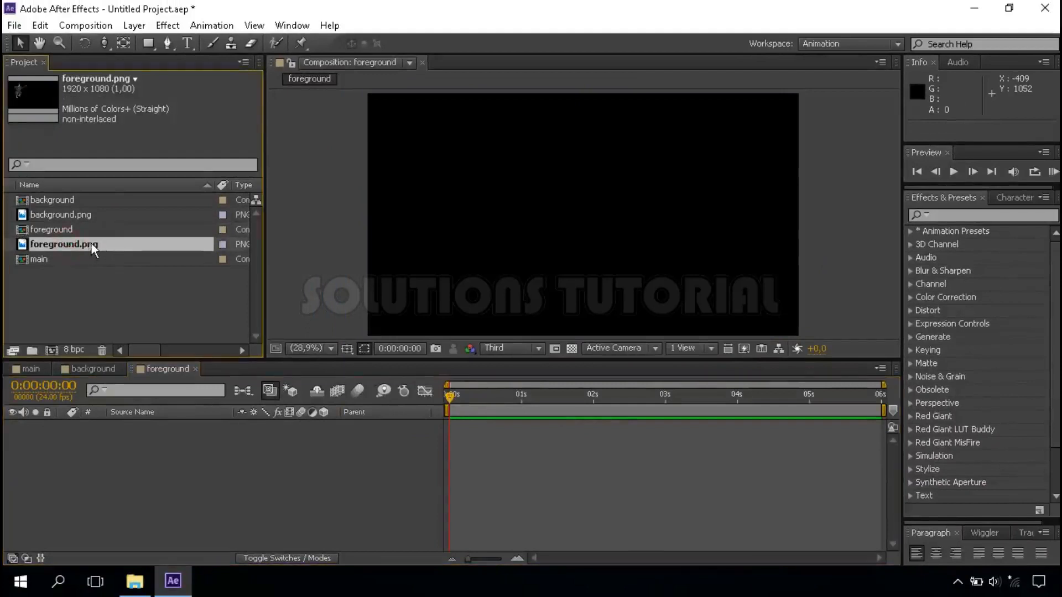
drag(90, 244, 150, 428)
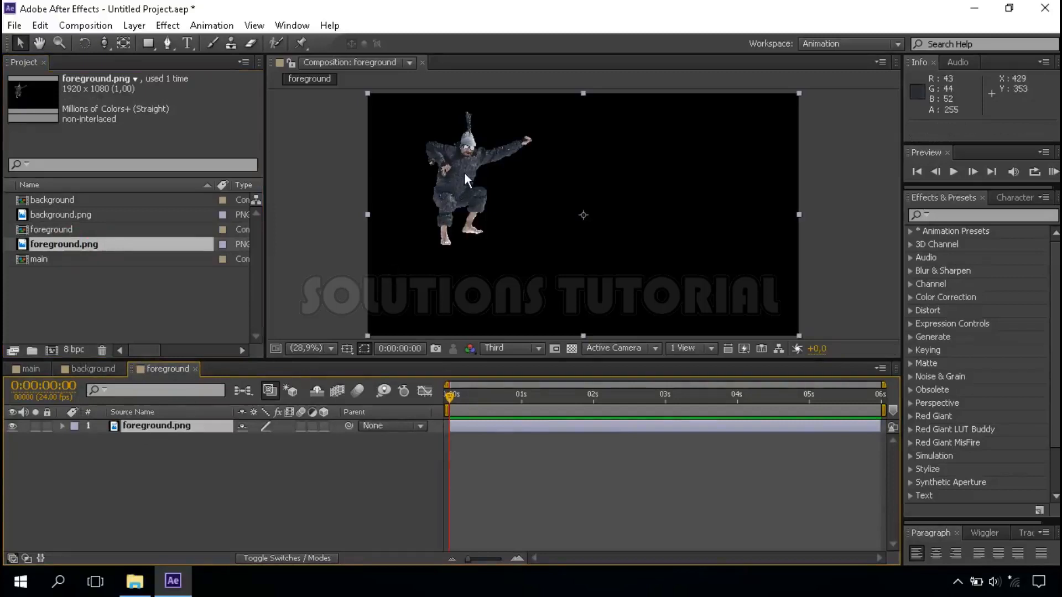
- Move the man straight down until his feet reach the frame's lower edge, and shift the layer's anchor point down to that edge
drag(464, 171, 464, 264)
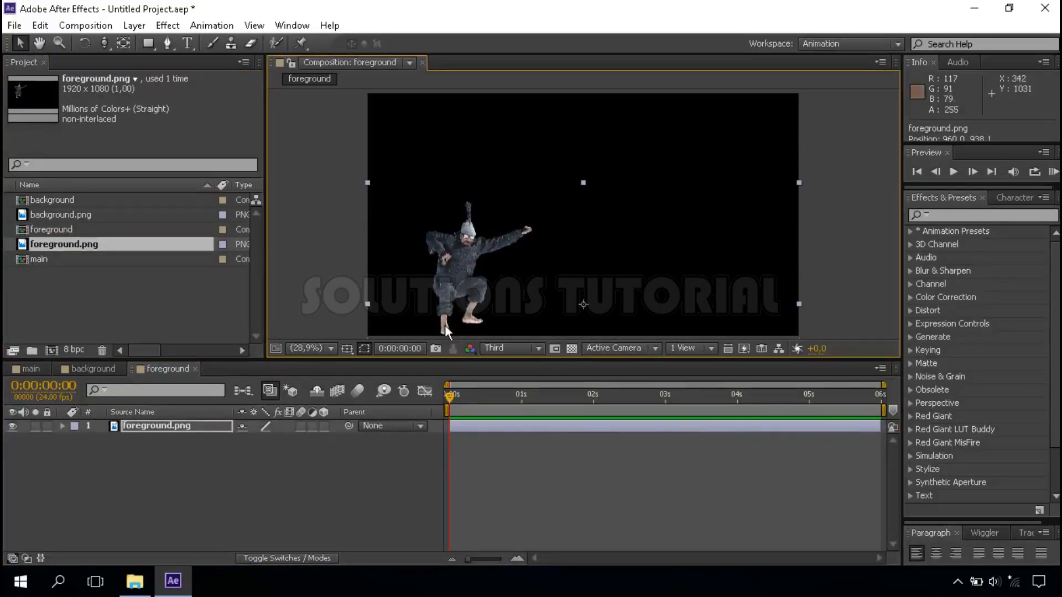
click(124, 45)
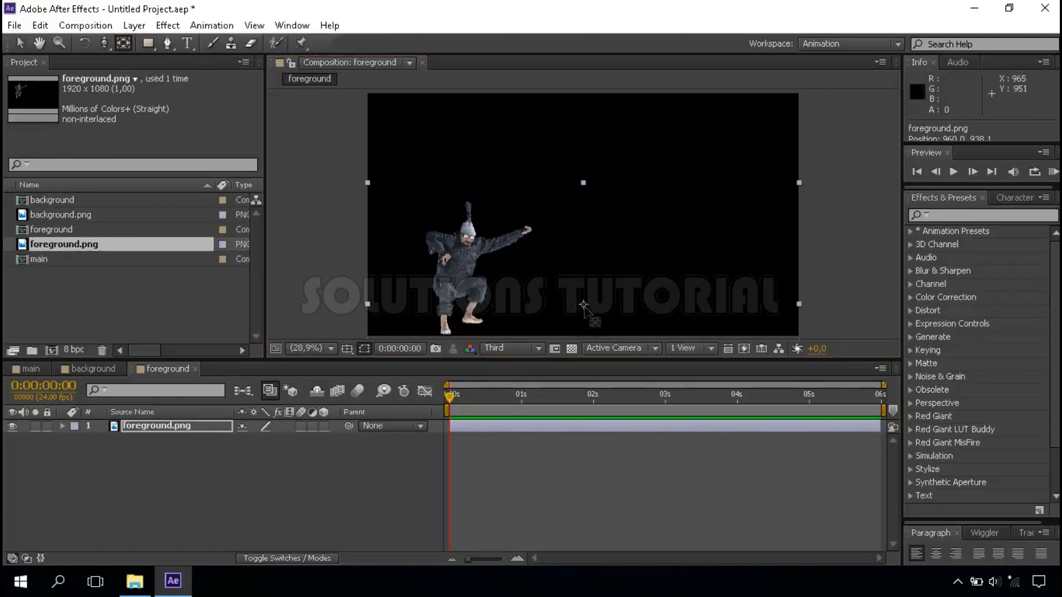
drag(583, 305, 582, 337)
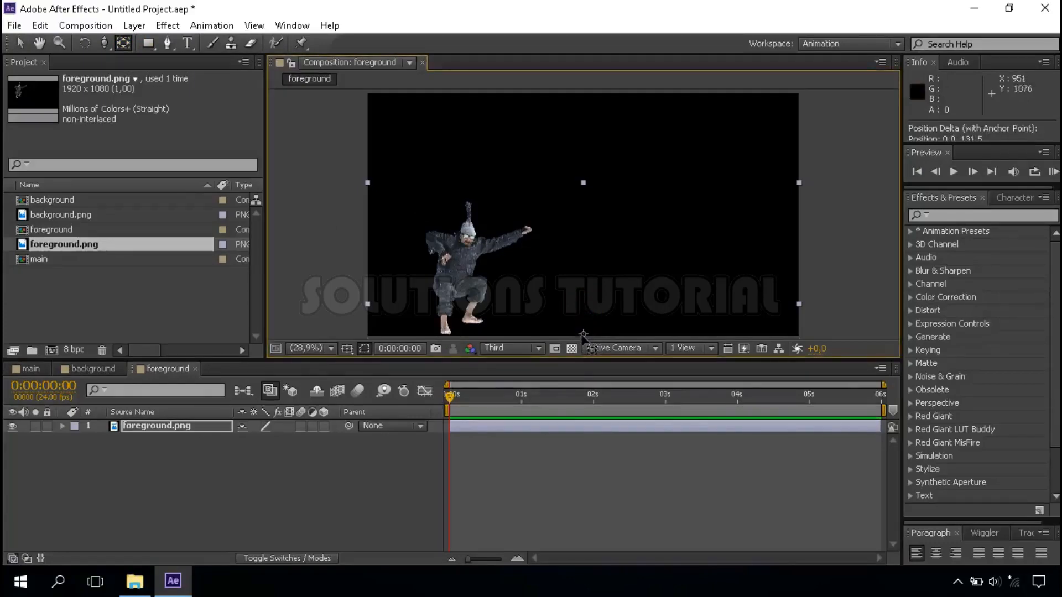
click(20, 49)
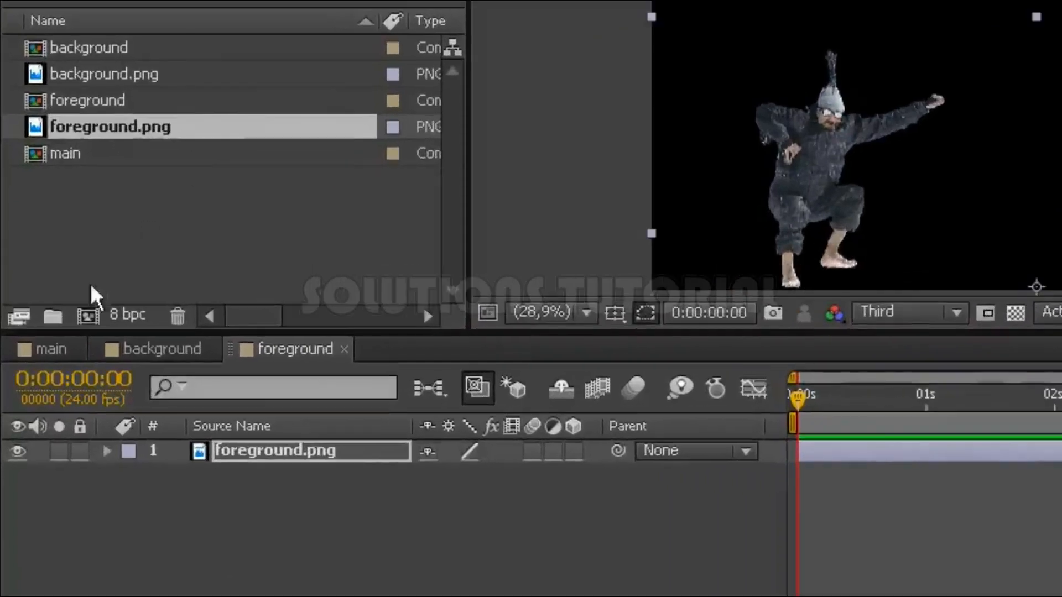
- Create an HDTV 1080 24 composition named foreground popup with a duration of 0:00:06:00
click(89, 316)
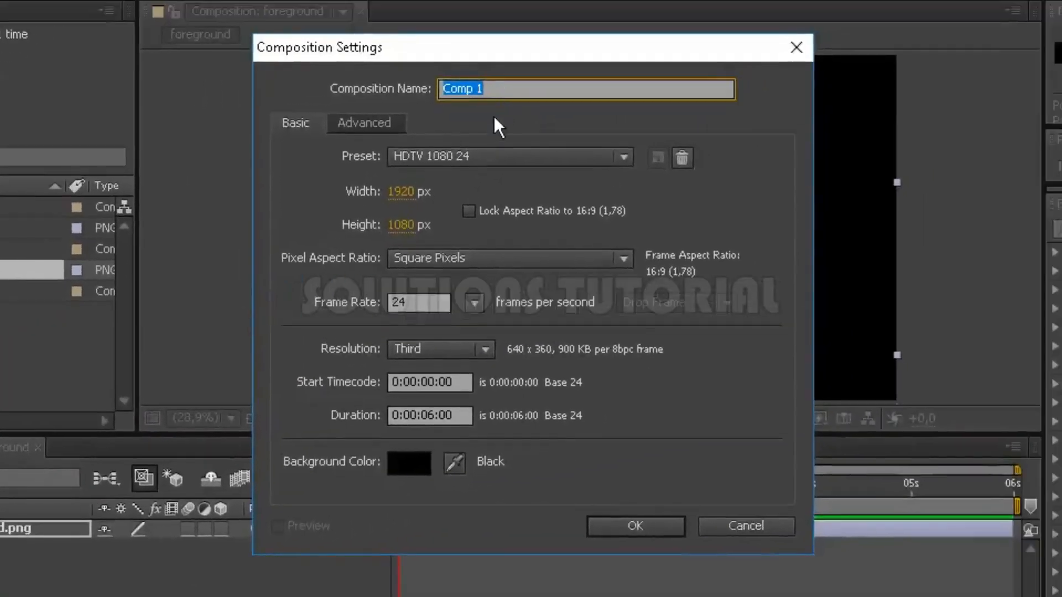
text(foreground popup)
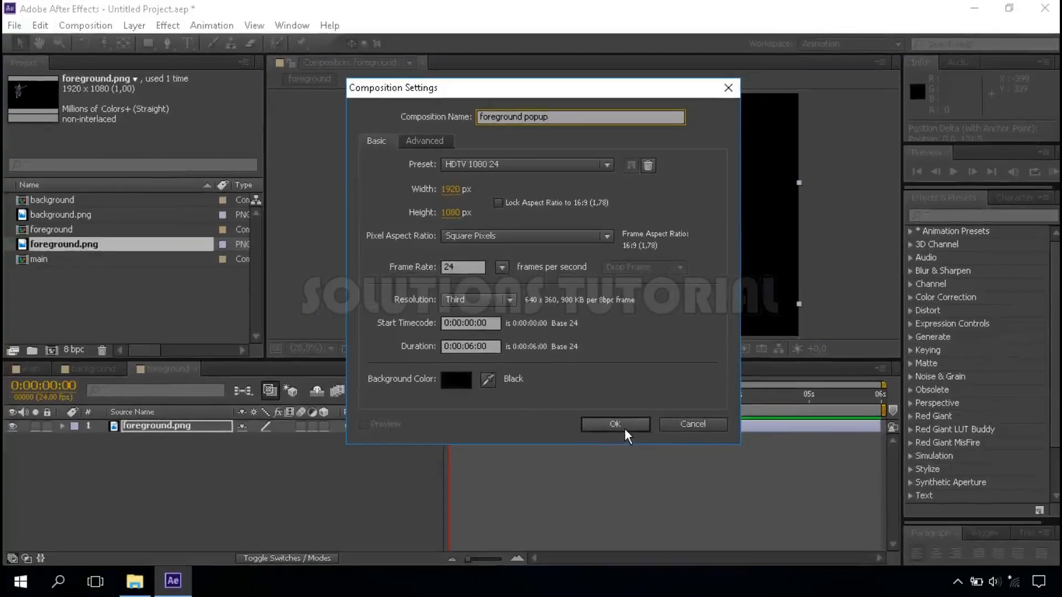
click(634, 525)
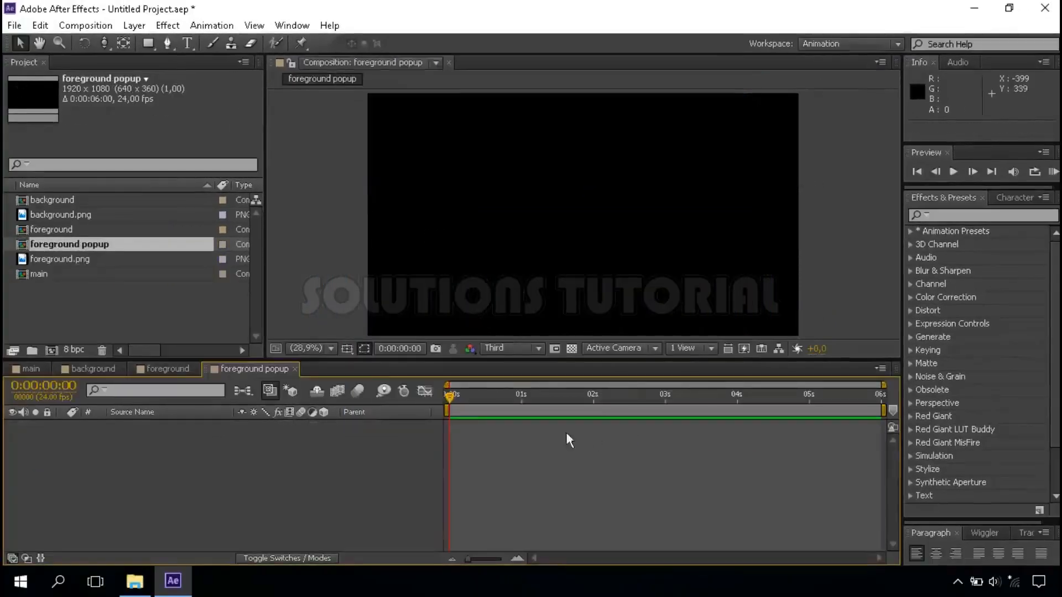
- Add the foreground composition to foreground popup and make it a 3D layer
click(71, 231)
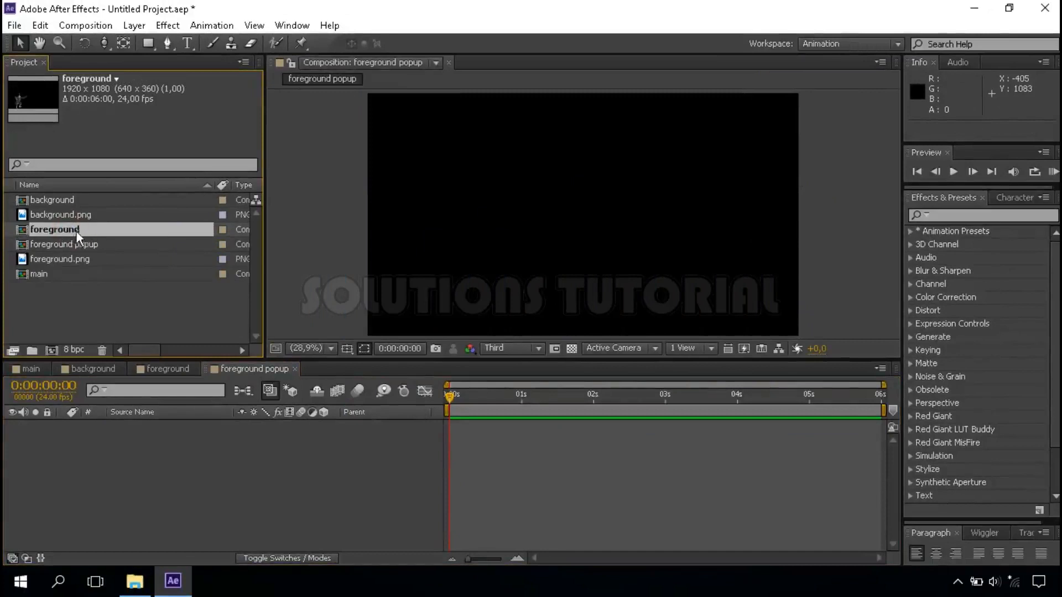
drag(73, 231, 188, 434)
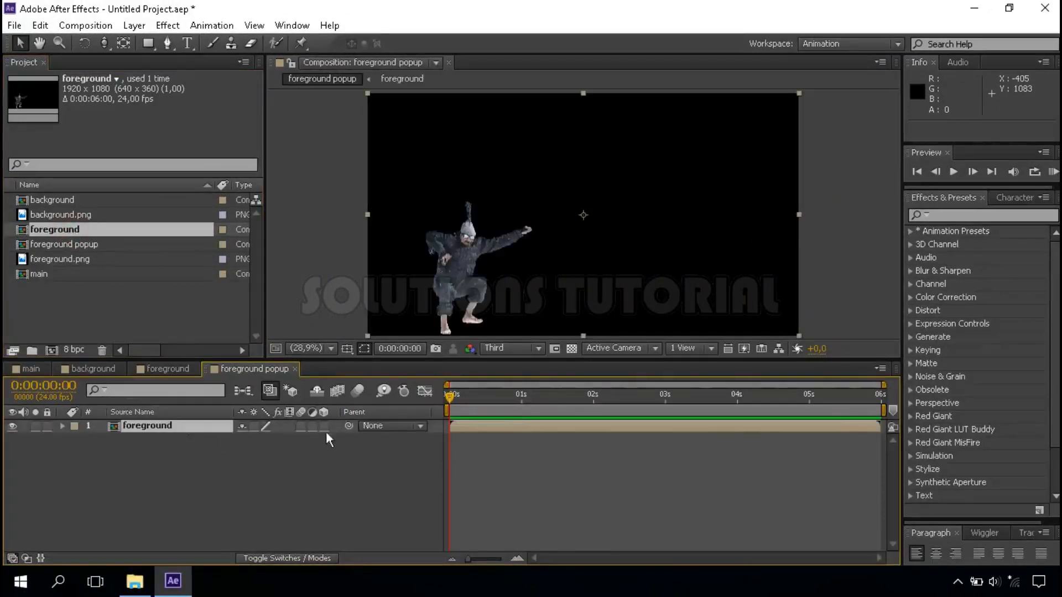
click(323, 427)
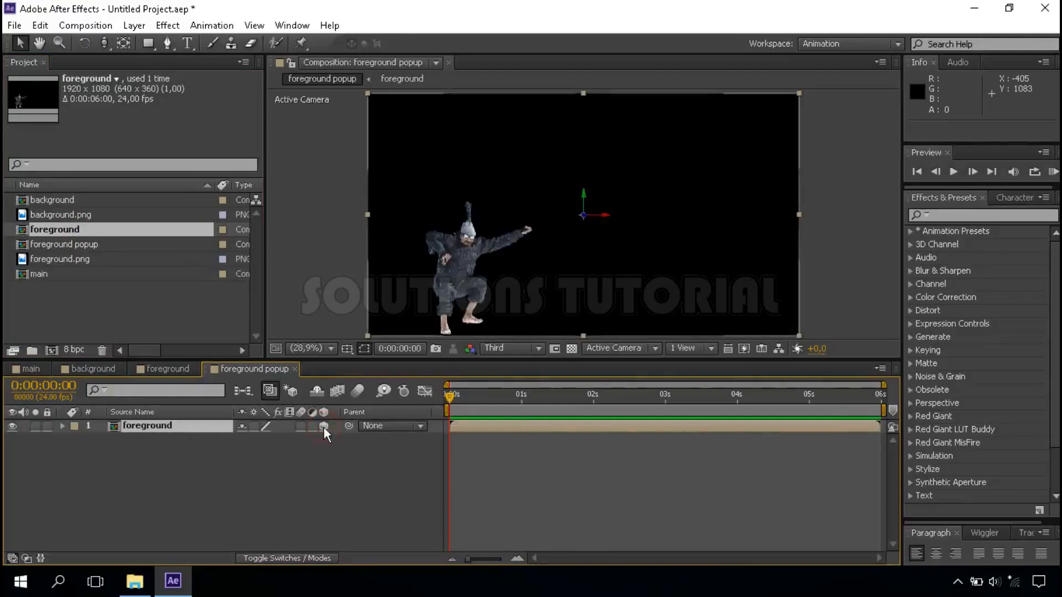
- Add the background composition to main and place the foreground popup composition above it
click(33, 370)
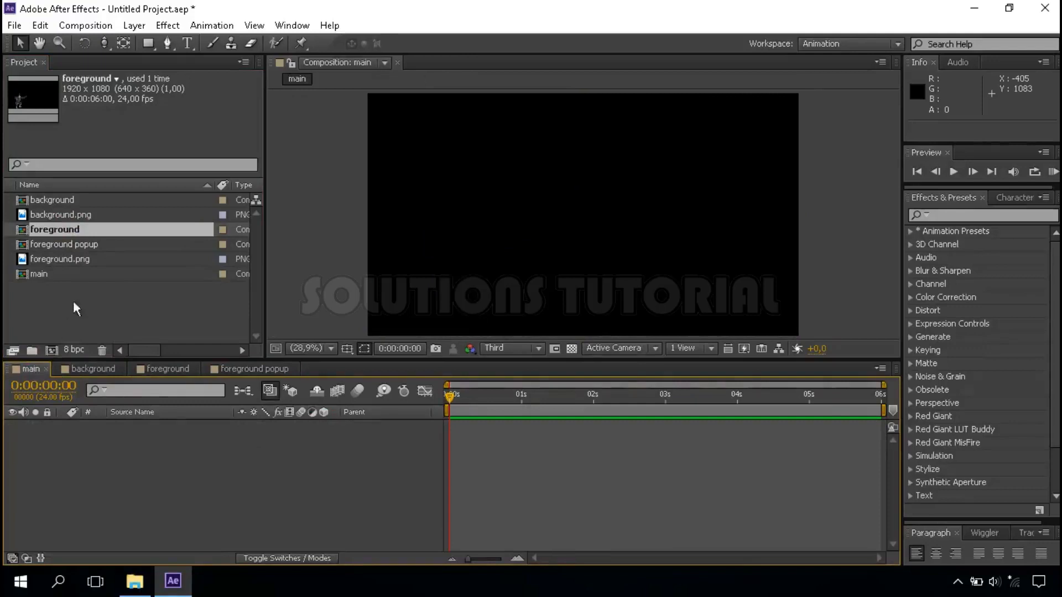
click(73, 203)
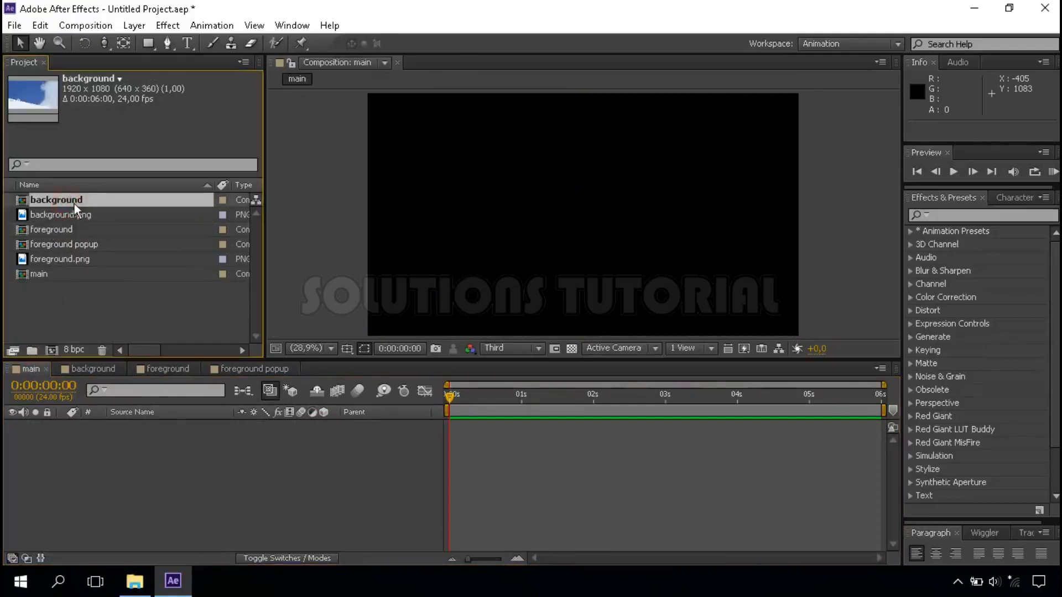
drag(72, 203, 165, 452)
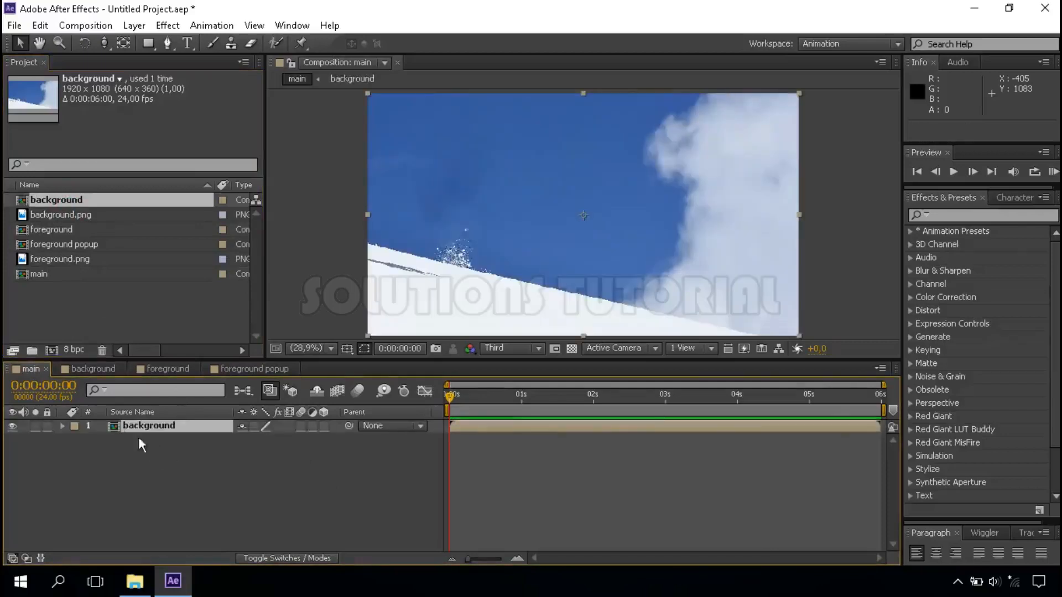
click(93, 245)
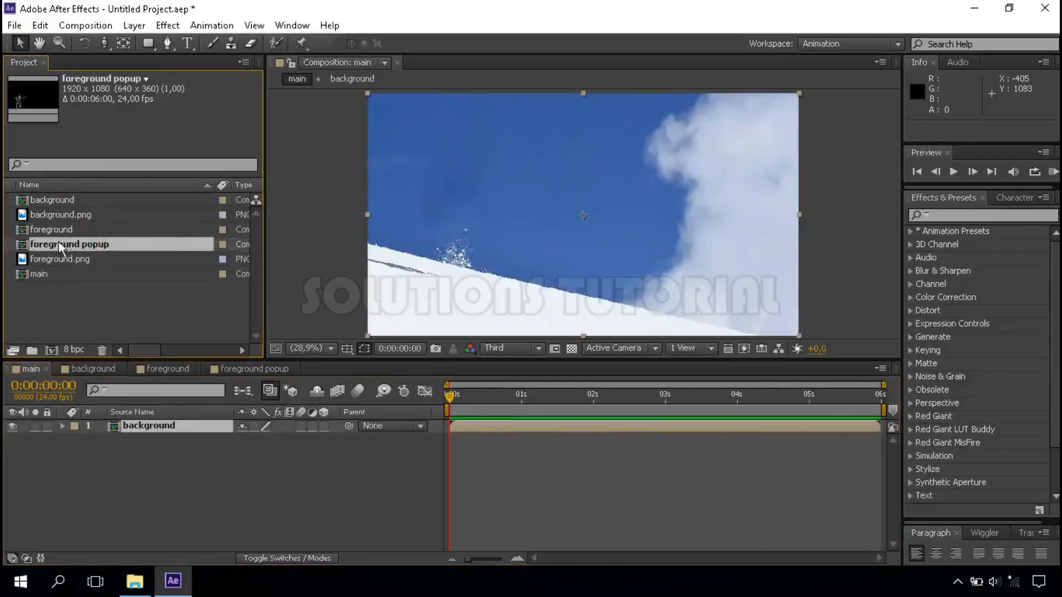
drag(119, 244, 165, 423)
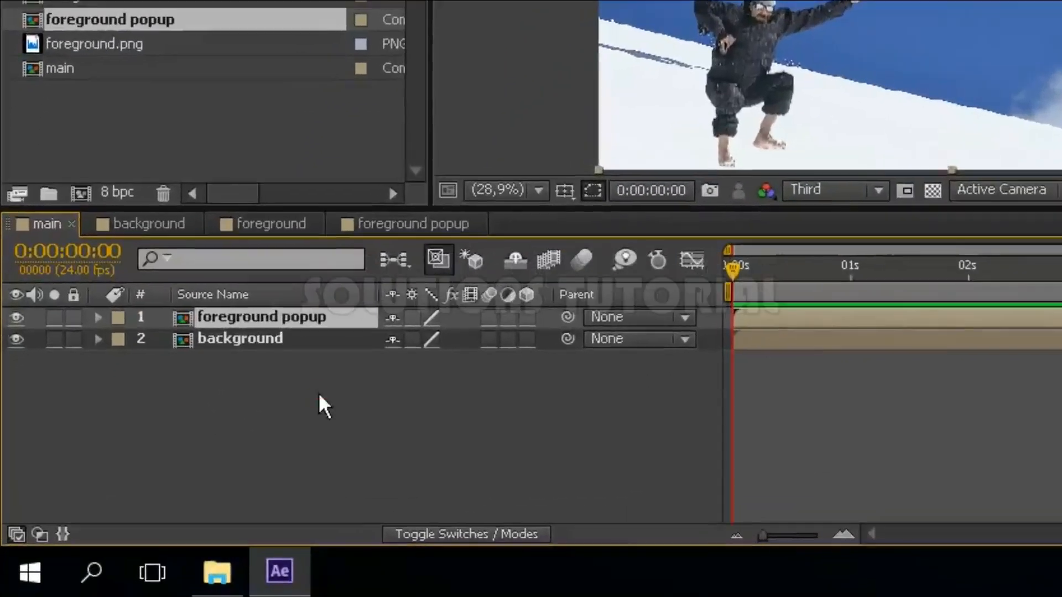
- Create a 1920 x 1080 px solid in the main composition with the near-white color FFFBFB
click(320, 395)
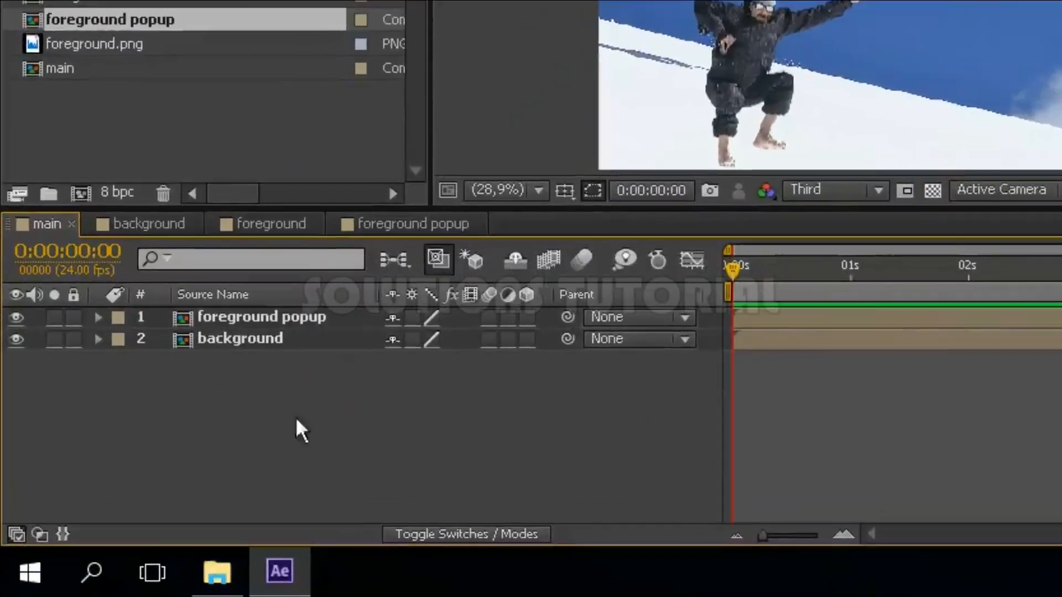
right_click(248, 436)
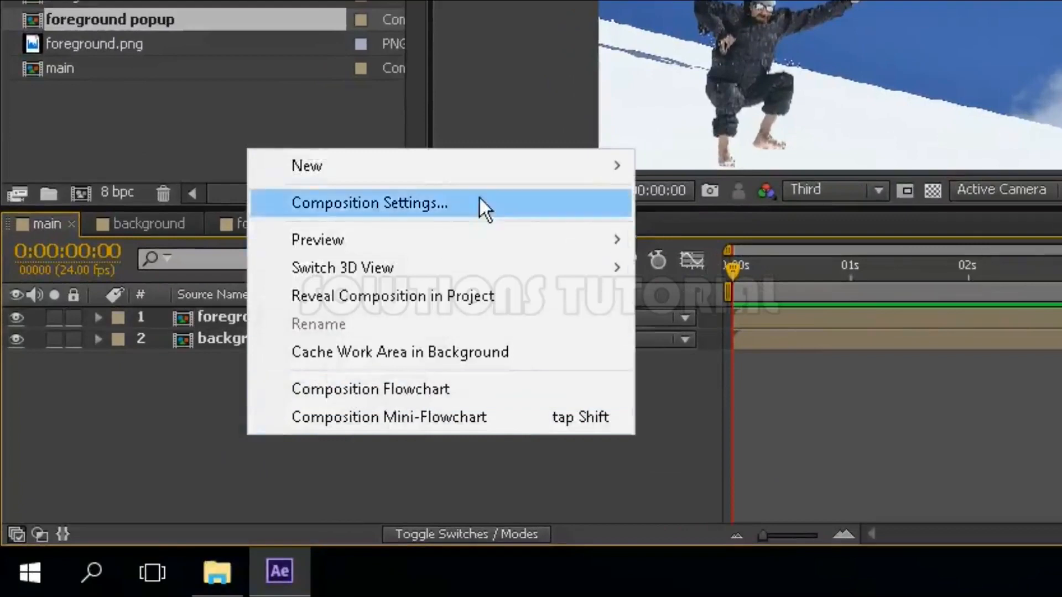
mouse_move(579, 171)
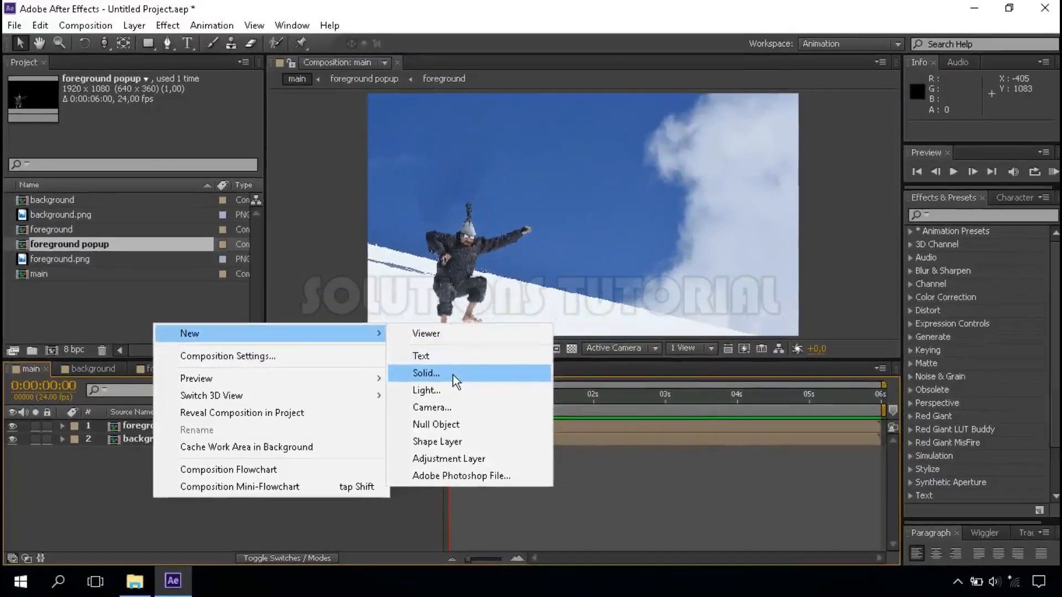
click(453, 374)
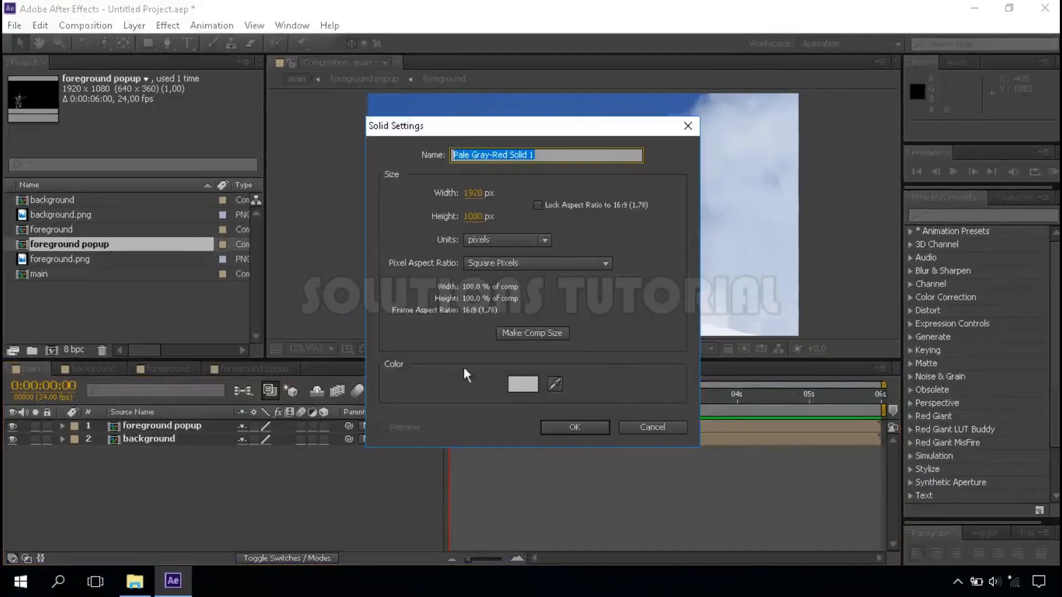
click(519, 385)
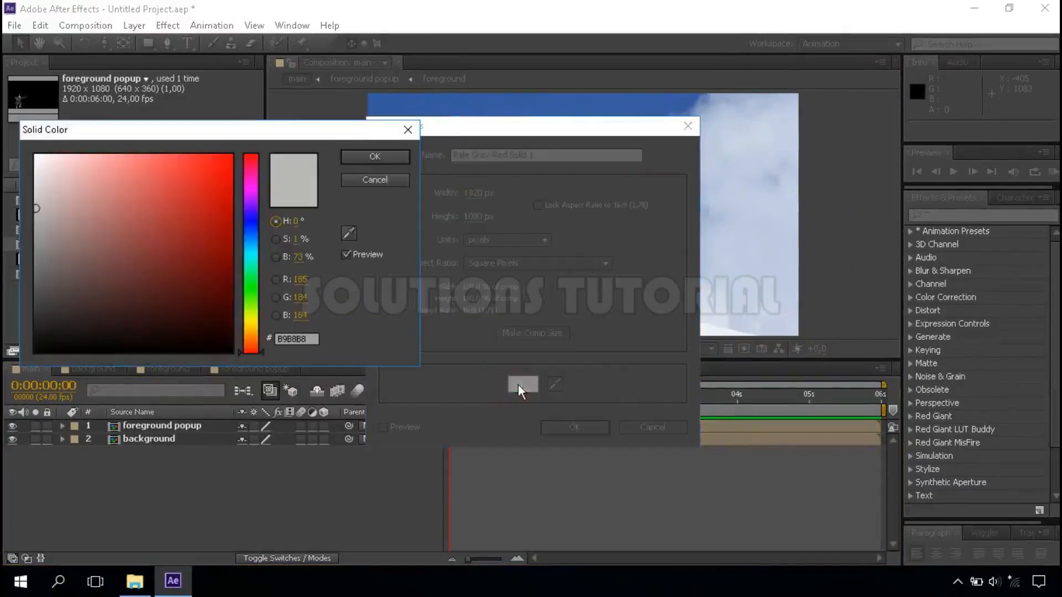
drag(37, 186, 37, 145)
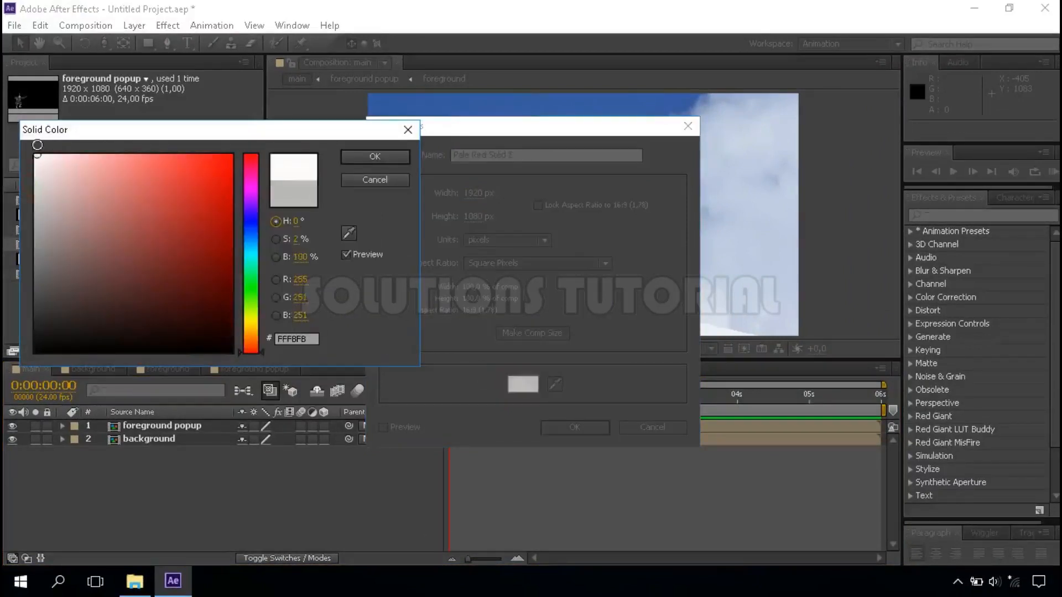
click(375, 157)
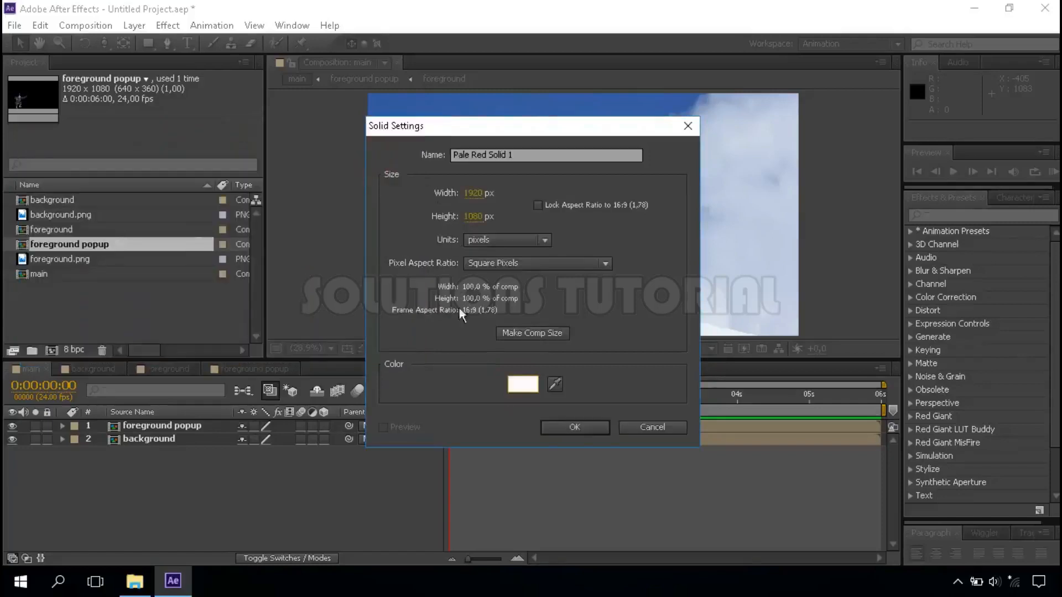
click(582, 427)
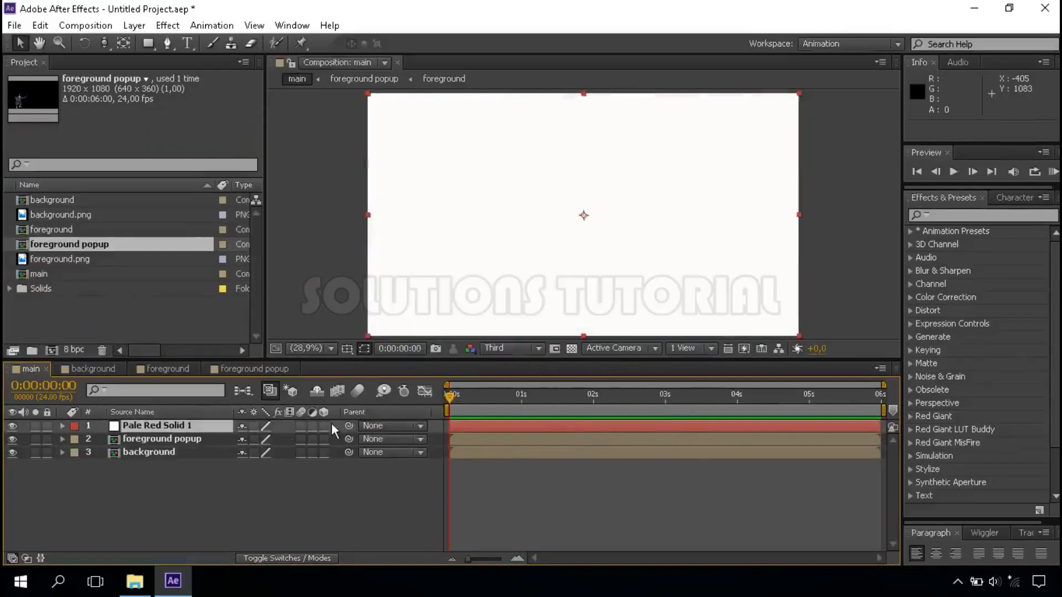
- Move the near-white solid beneath the background layer and rename it bg
drag(180, 428, 180, 459)
right_click(177, 453)
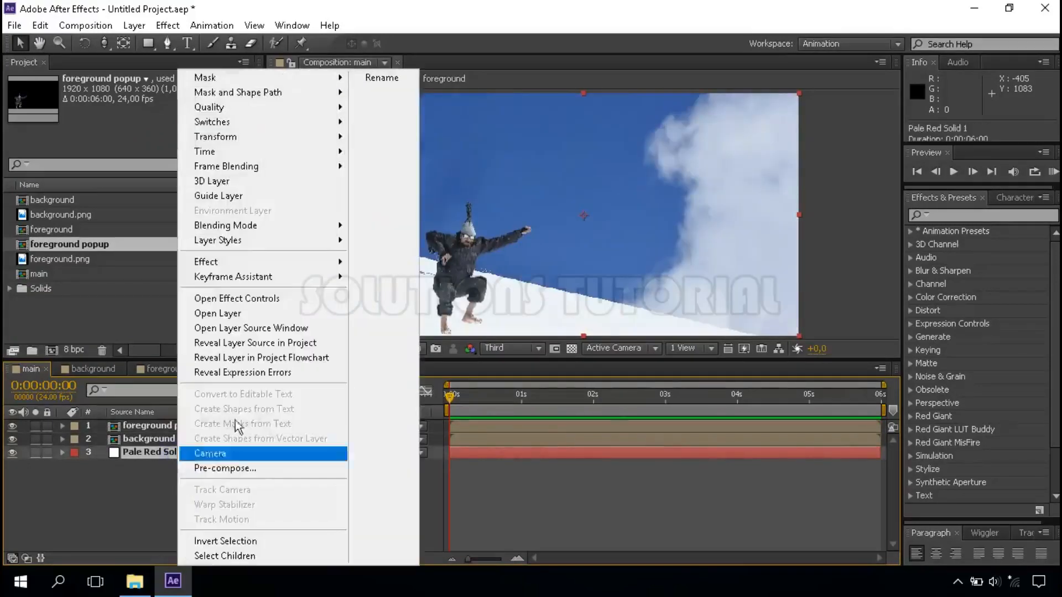
click(380, 84)
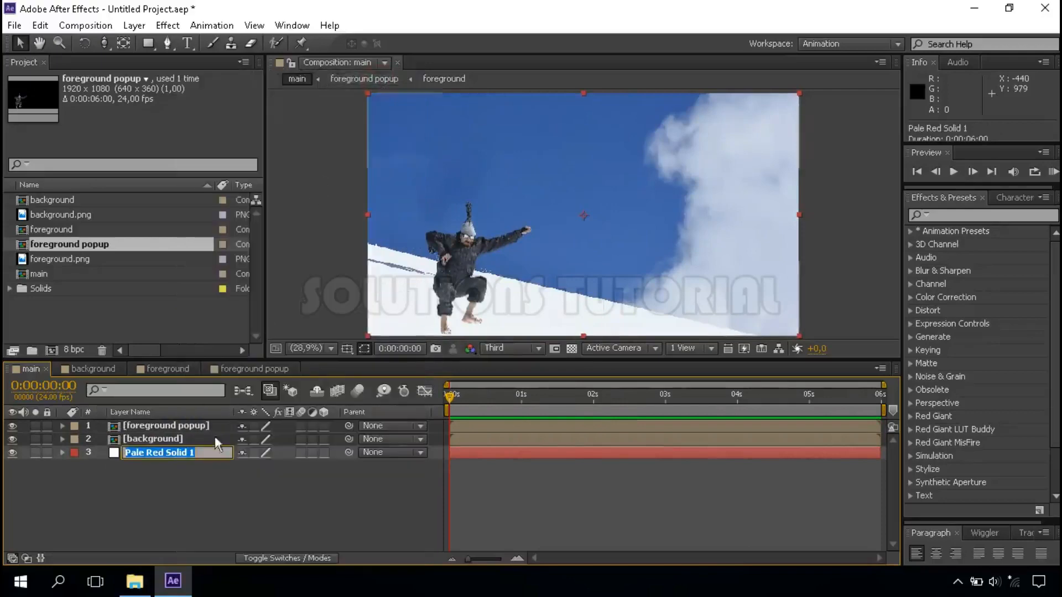
text(bg)
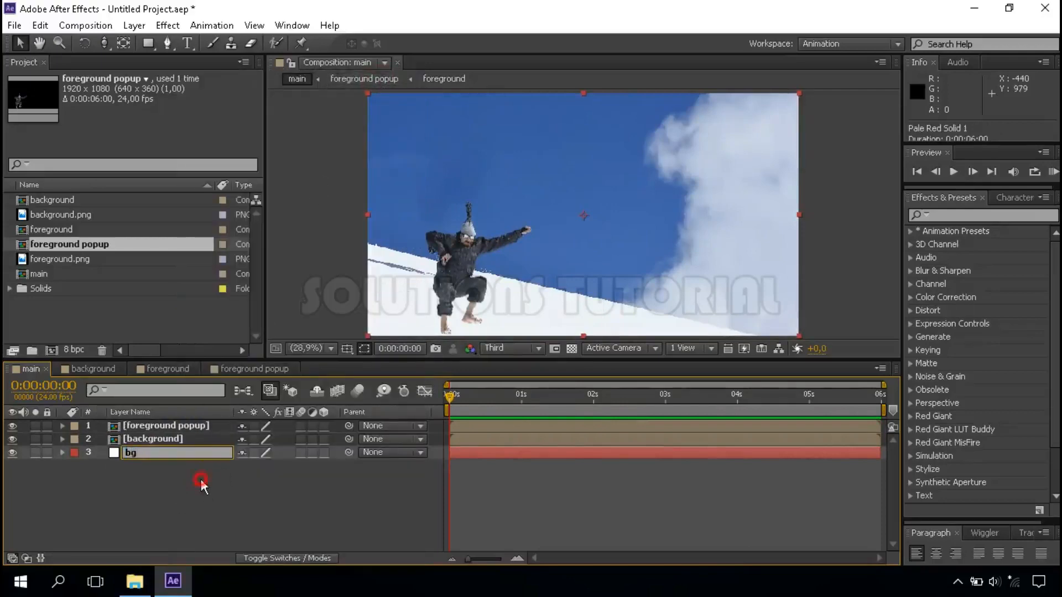
click(201, 482)
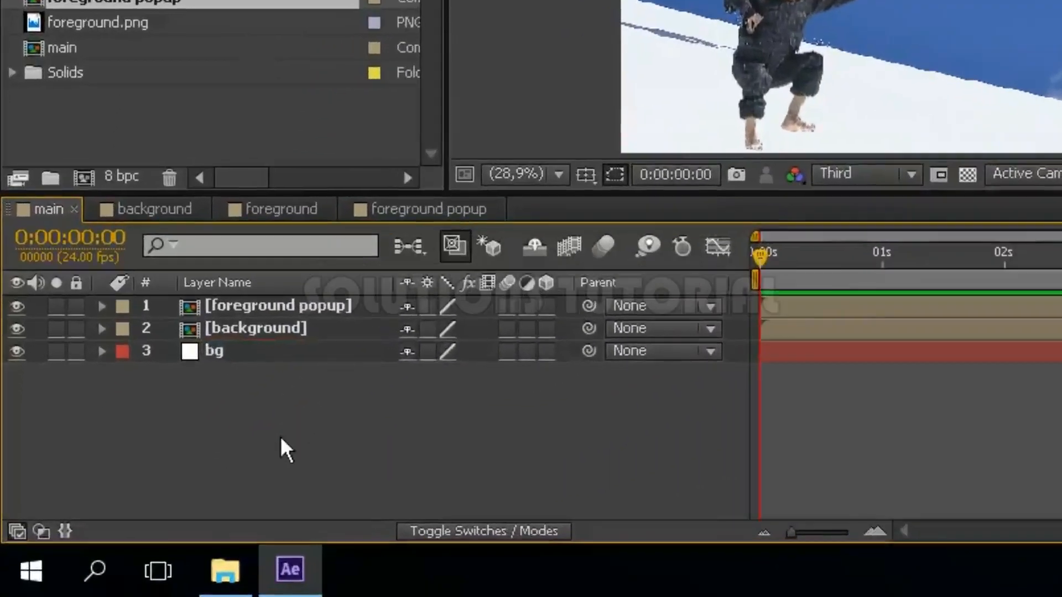
- Create a 1920 x 1080 px solid colored light gray B5B5B5 and place it between the background and bg layers
right_click(280, 436)
mouse_move(641, 165)
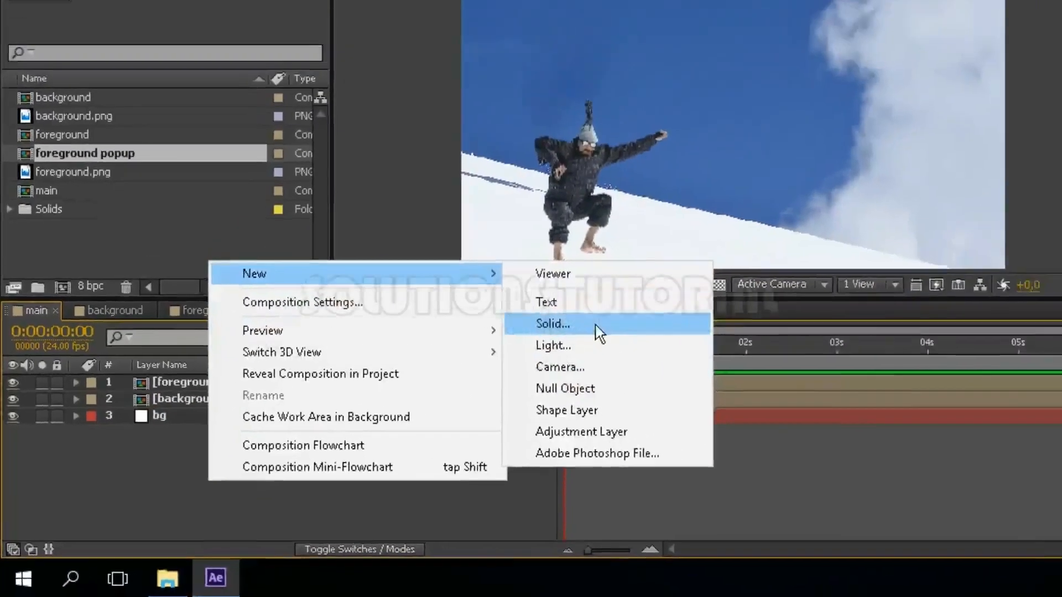
click(771, 227)
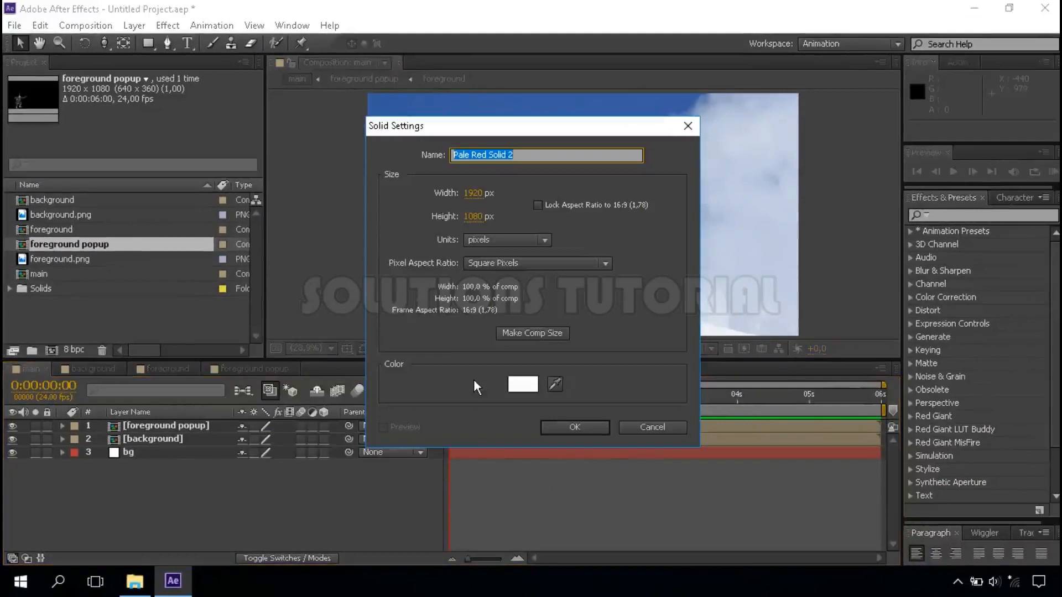
click(523, 385)
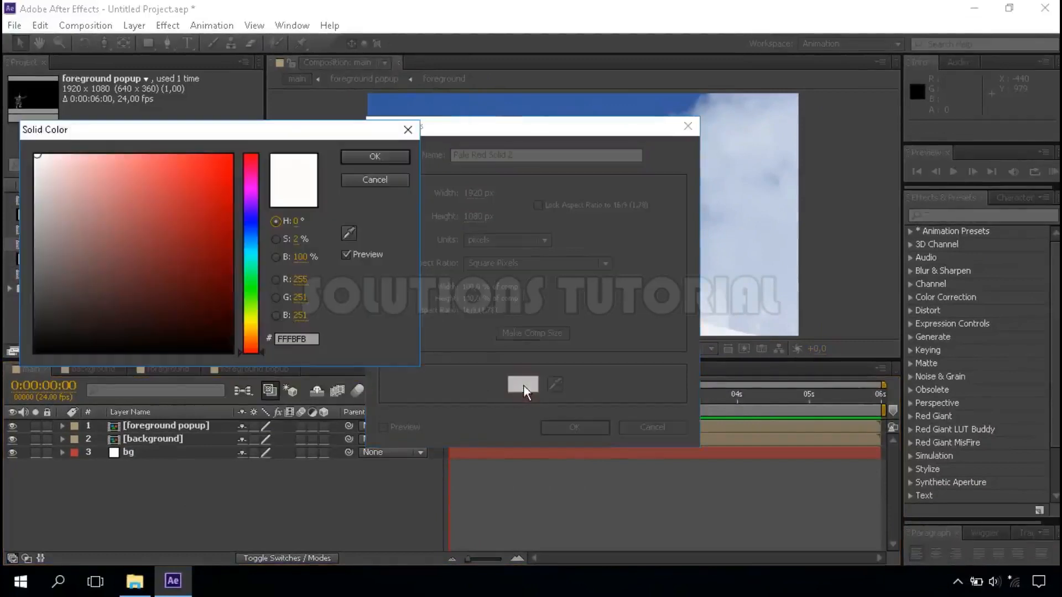
drag(35, 168, 34, 212)
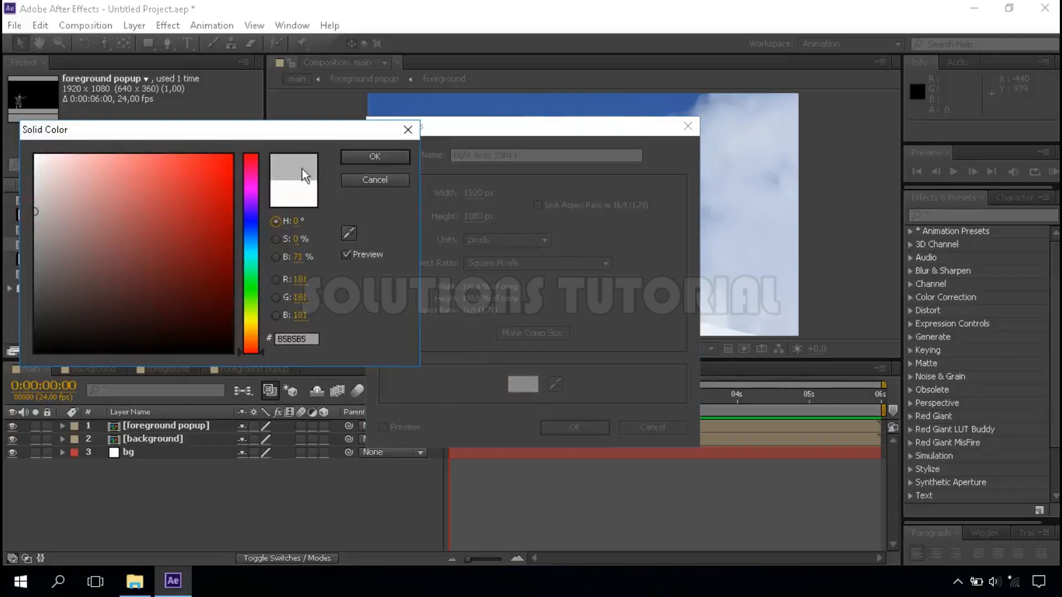
click(374, 157)
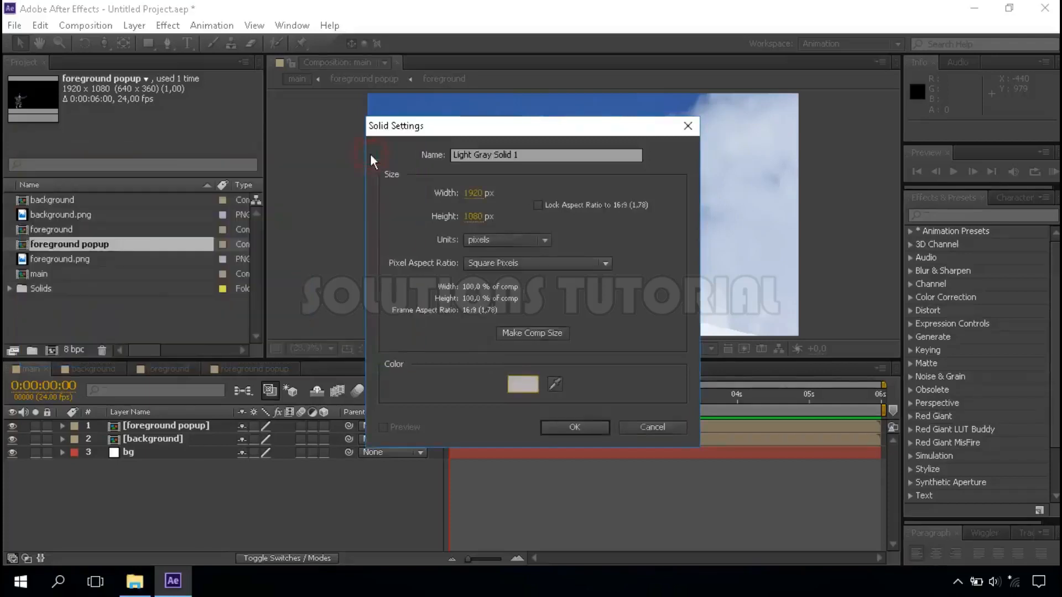
click(575, 427)
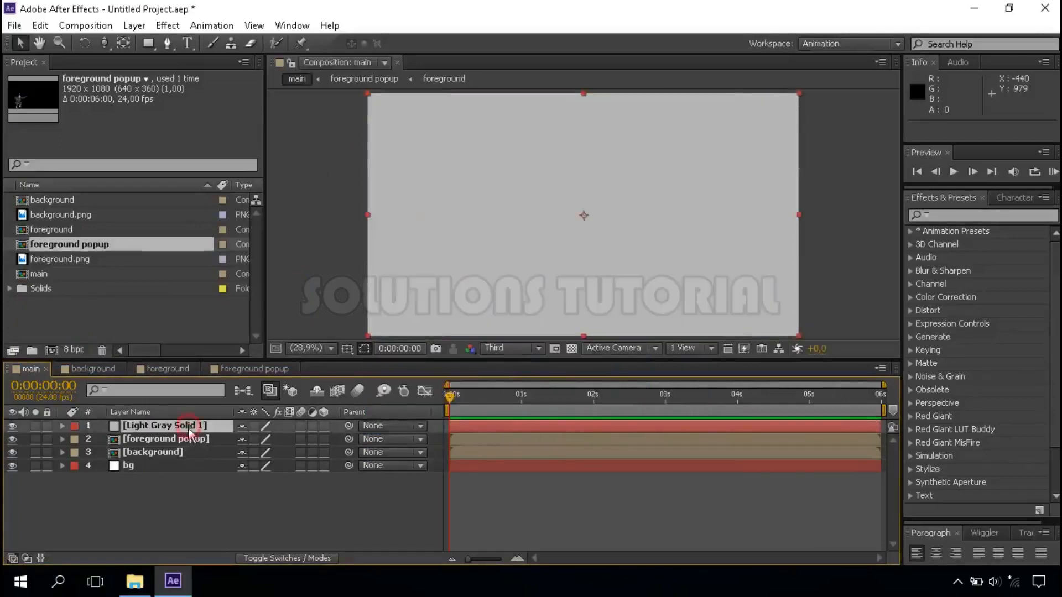
drag(188, 426, 185, 457)
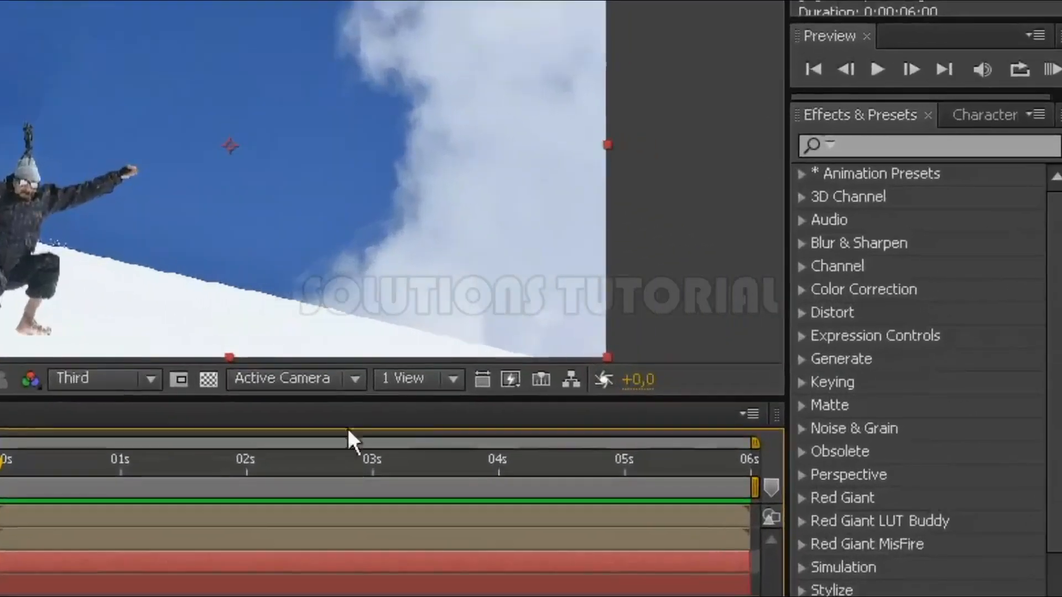
- Find the Venetian Blinds transition effect and apply it to the light gray solid
click(915, 147)
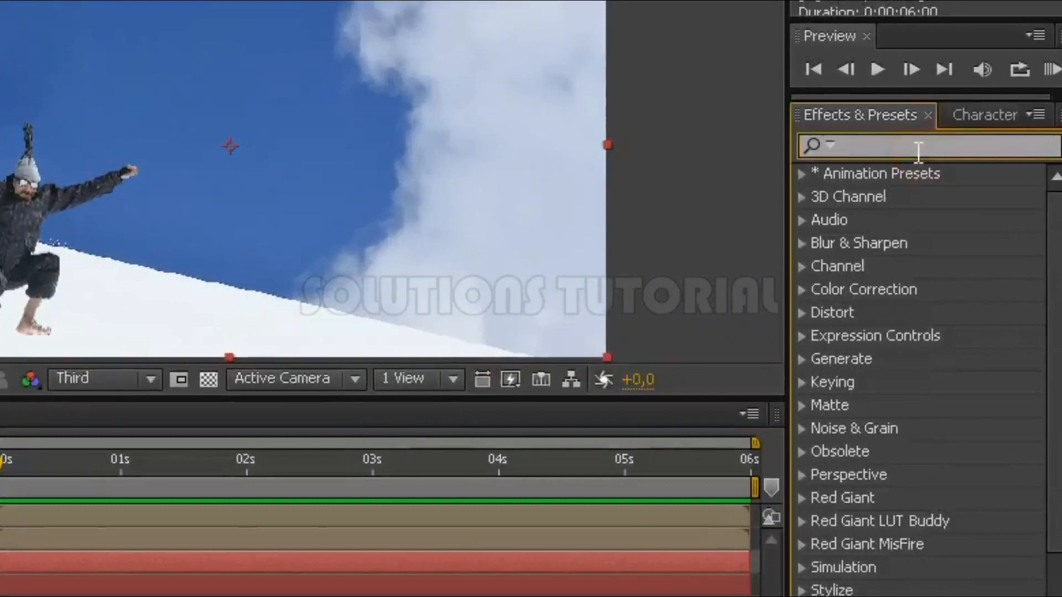
text(venetio)
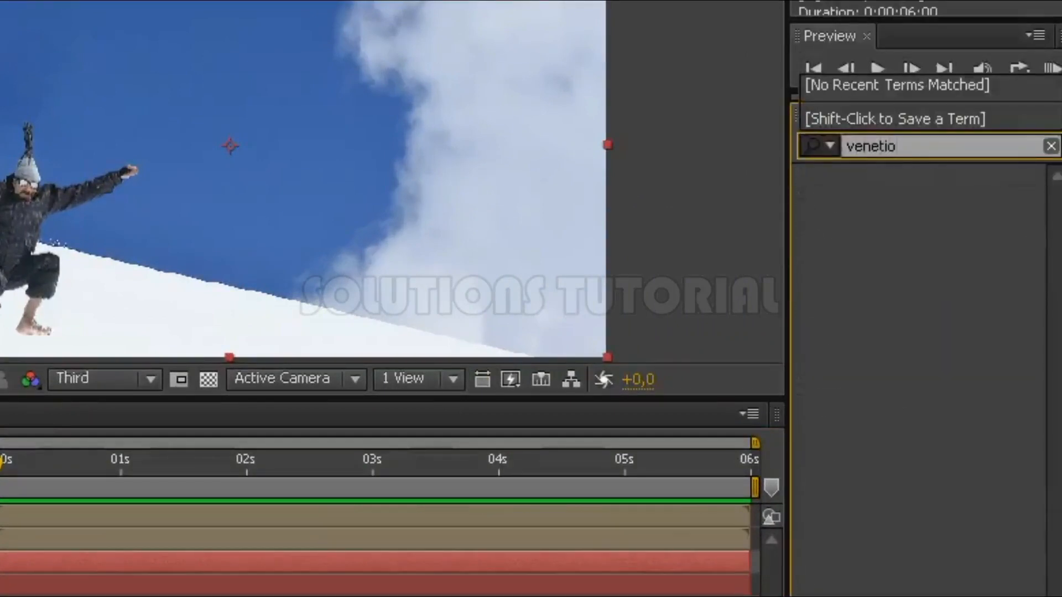
key(BackSpace)
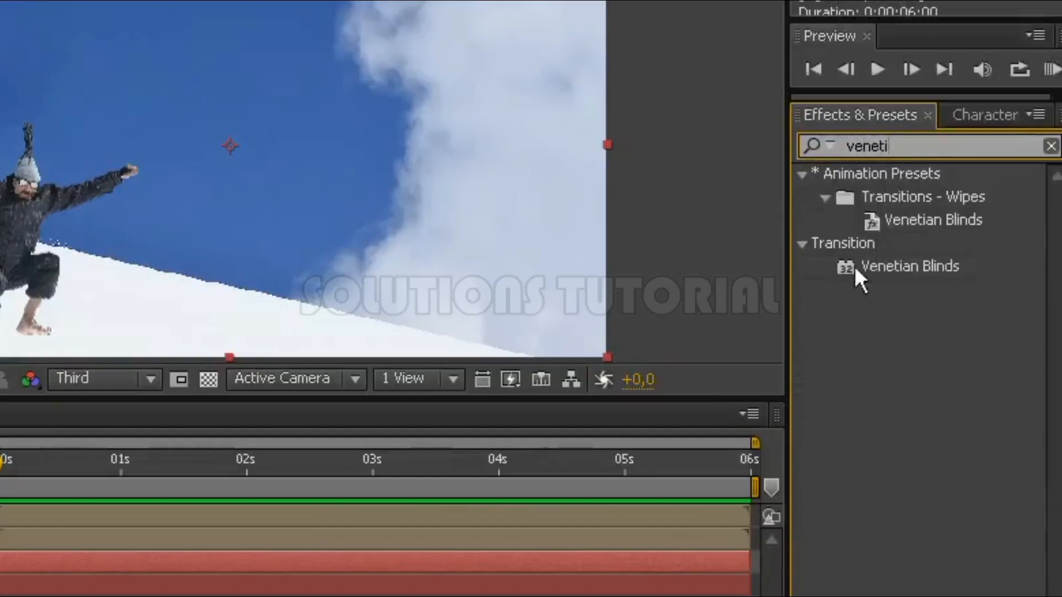
click(889, 266)
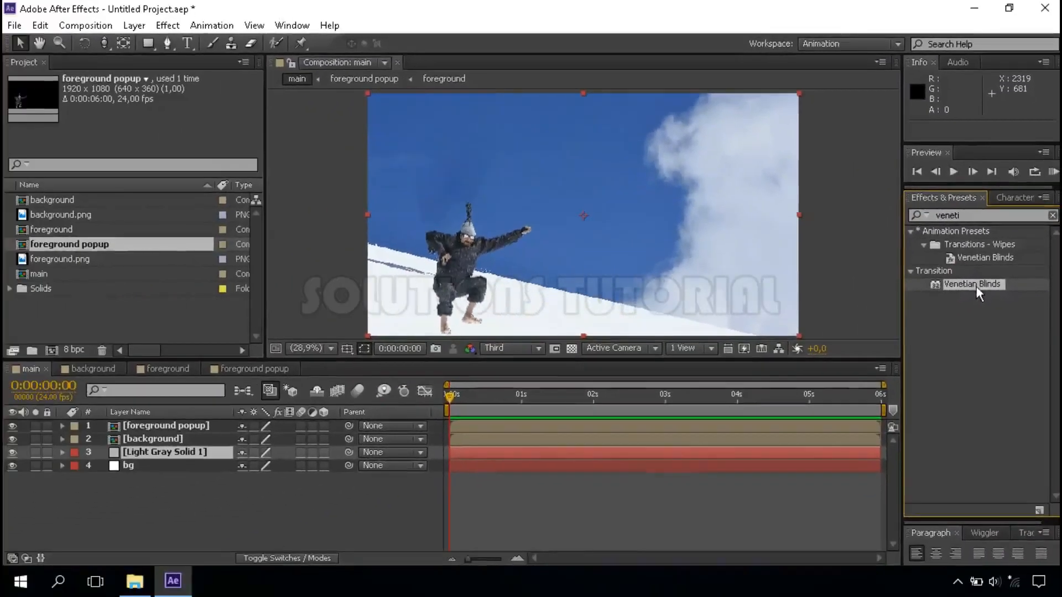
drag(976, 287, 200, 453)
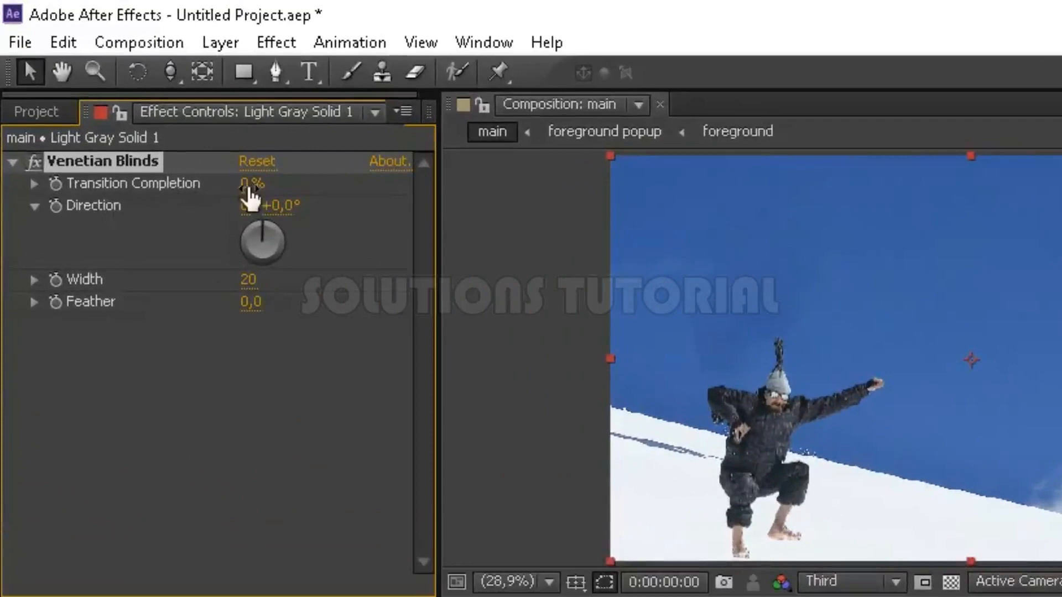
- Set the Venetian Blinds transition completion to 95% and its direction to 45°
click(247, 185)
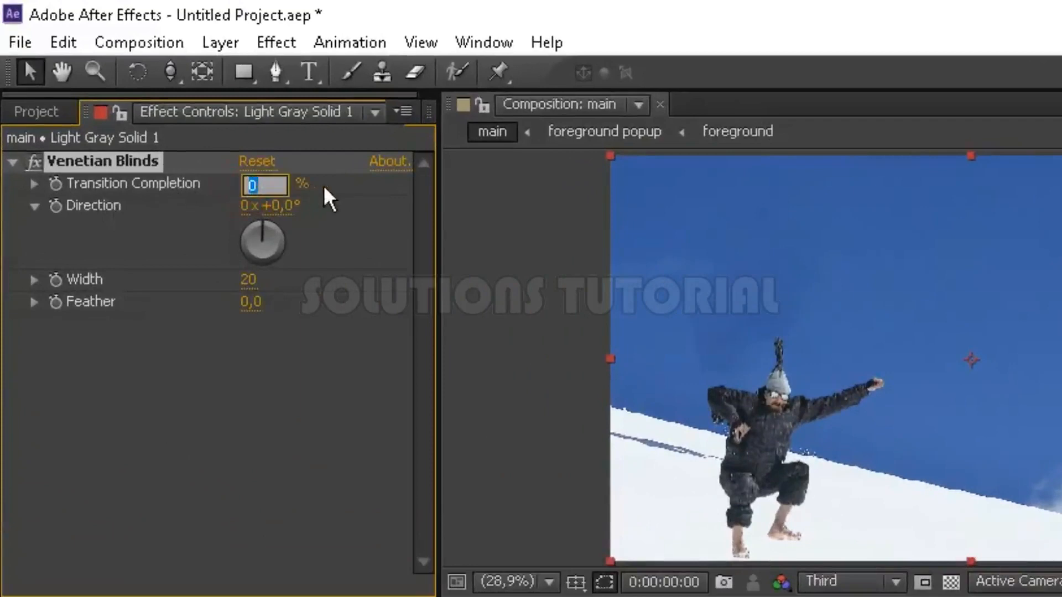
text(95)
key(Return)
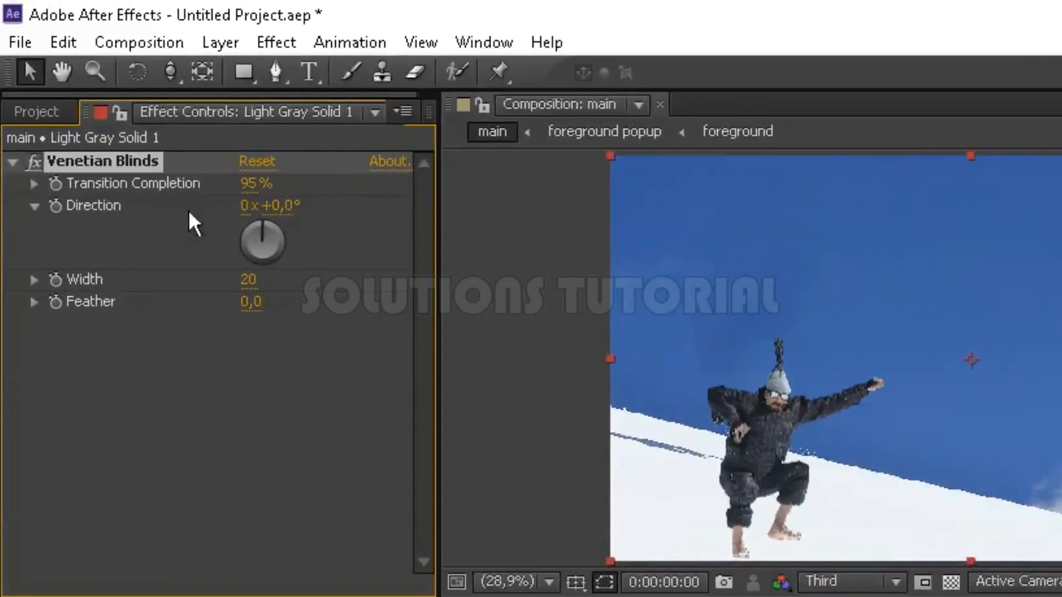
click(283, 206)
text(4)
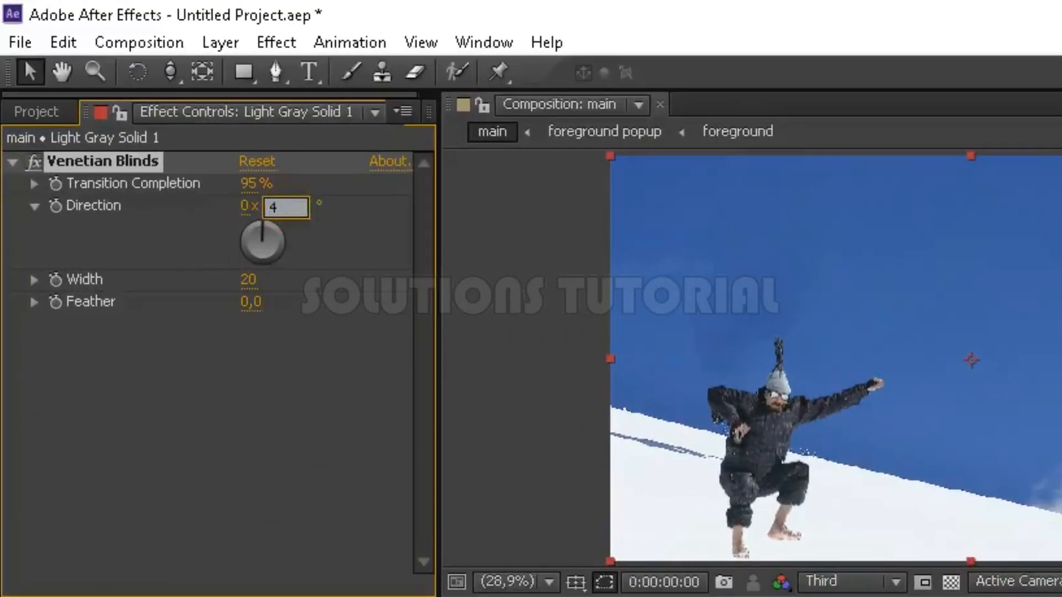
text(5)
key(Return)
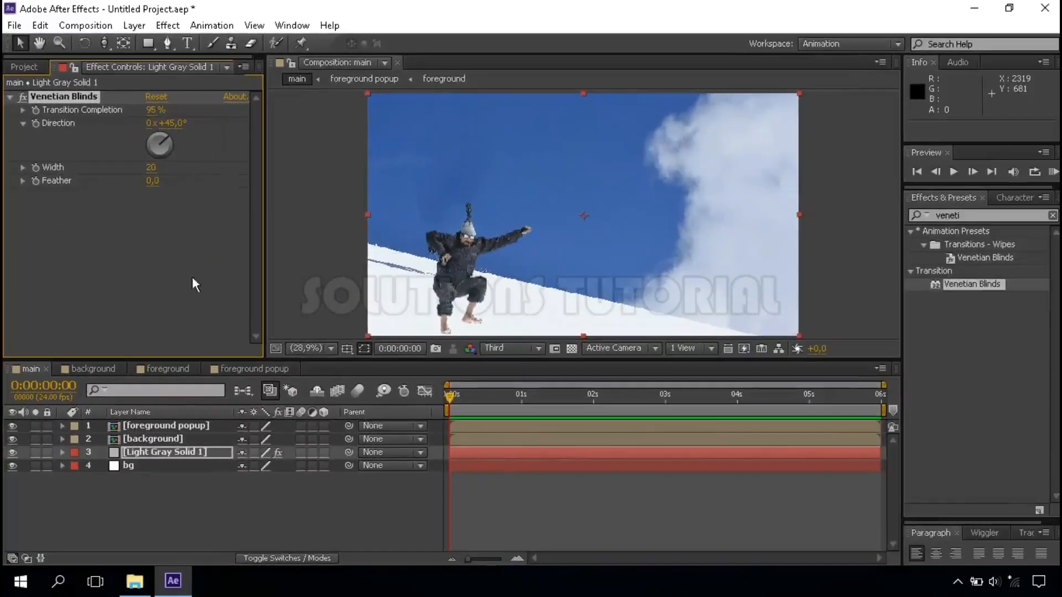
- Make the foreground popup and background layers 3D in the main composition
click(178, 430)
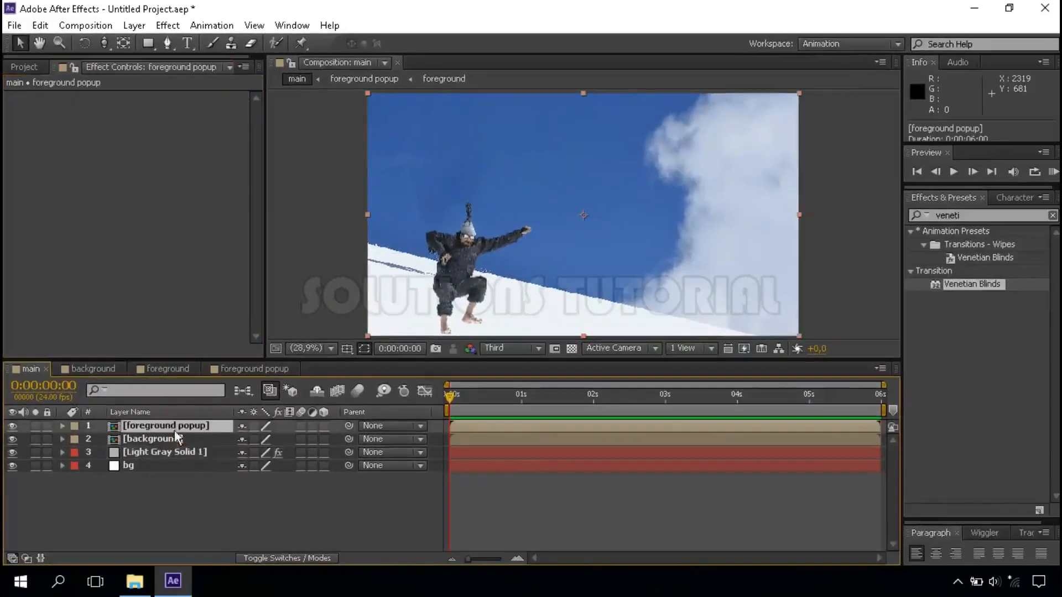
shift+click(175, 438)
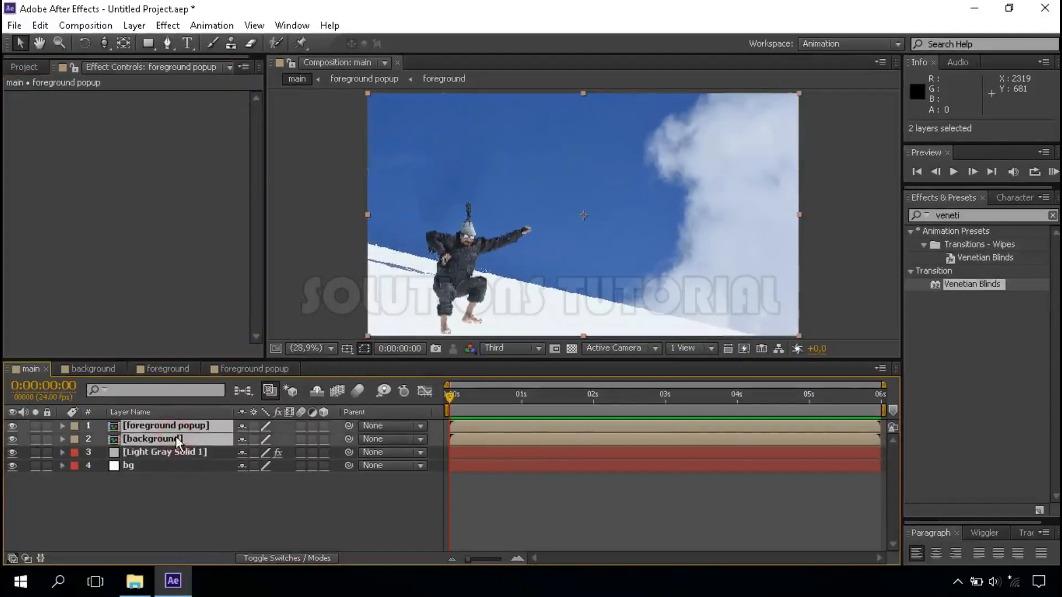
click(324, 426)
click(267, 496)
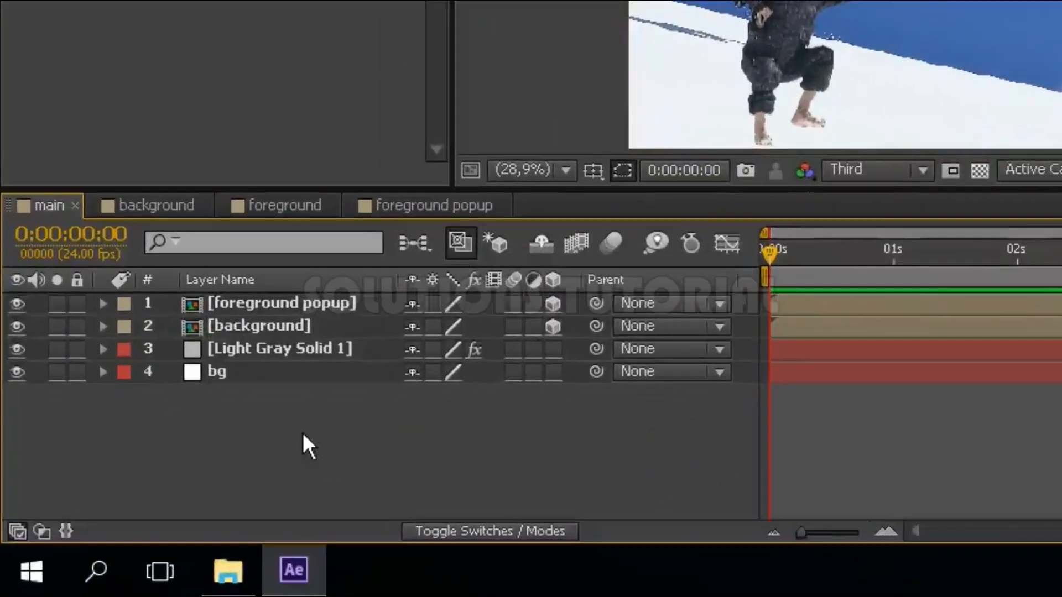
- Add a two-node camera with the 35mm preset to the main composition
right_click(303, 433)
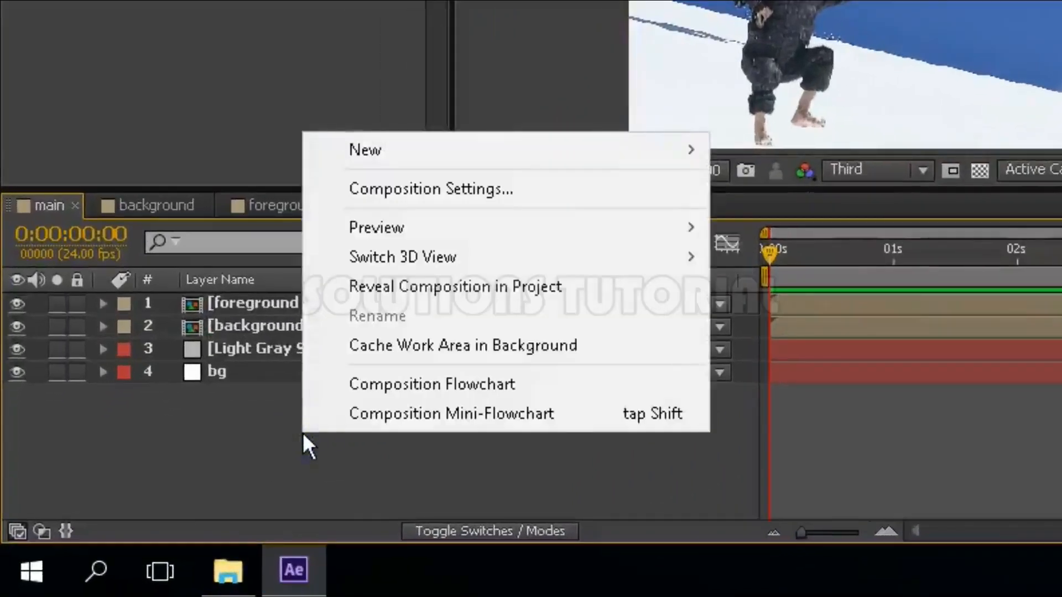
mouse_move(478, 218)
mouse_move(639, 154)
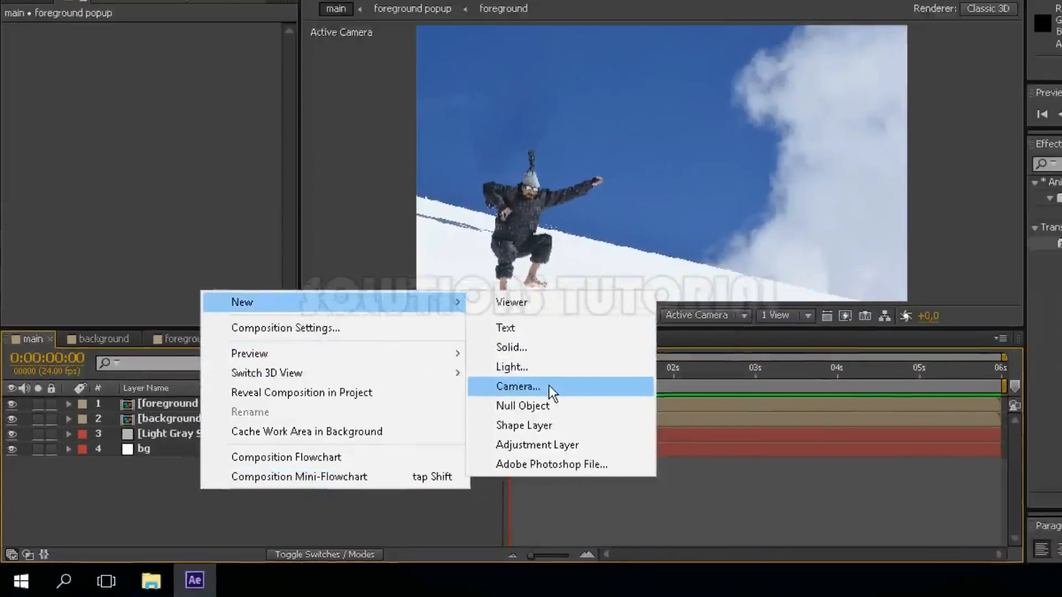
click(825, 275)
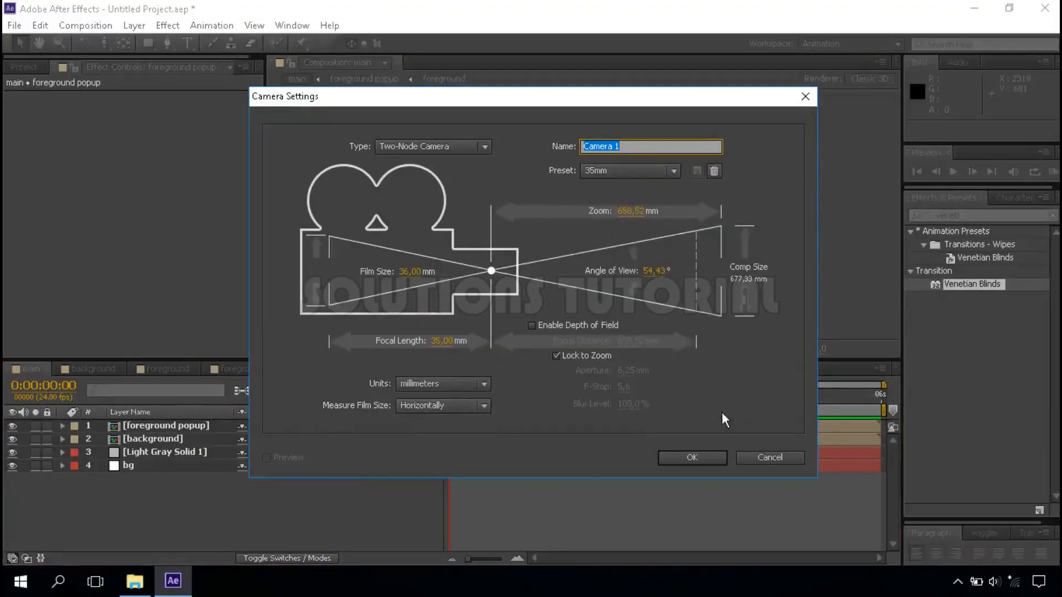
click(692, 458)
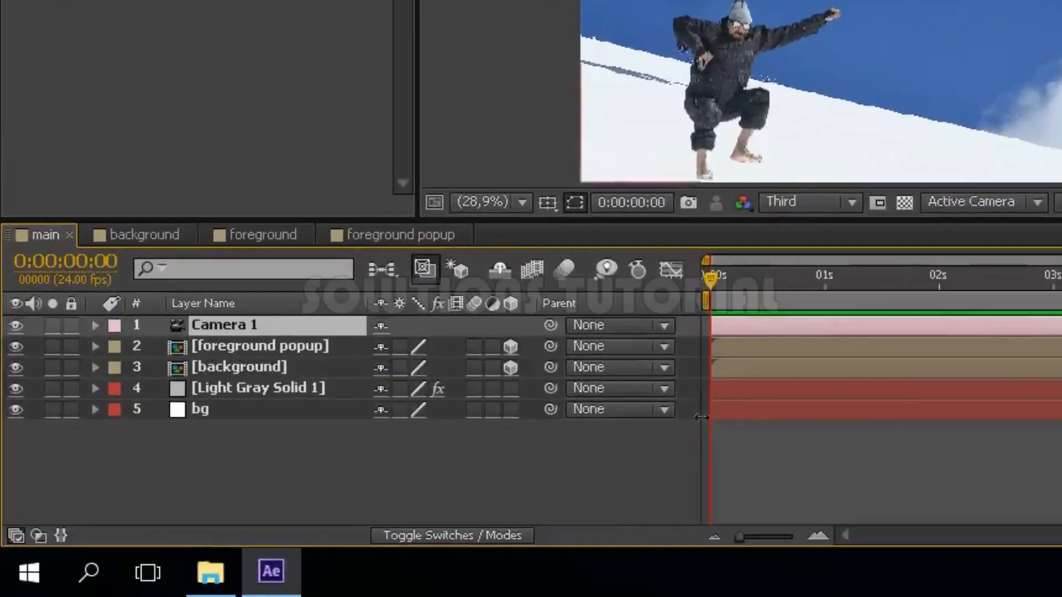
- Add a null object to the main composition, make it 3D, and parent Camera 1 to it
click(371, 466)
right_click(346, 465)
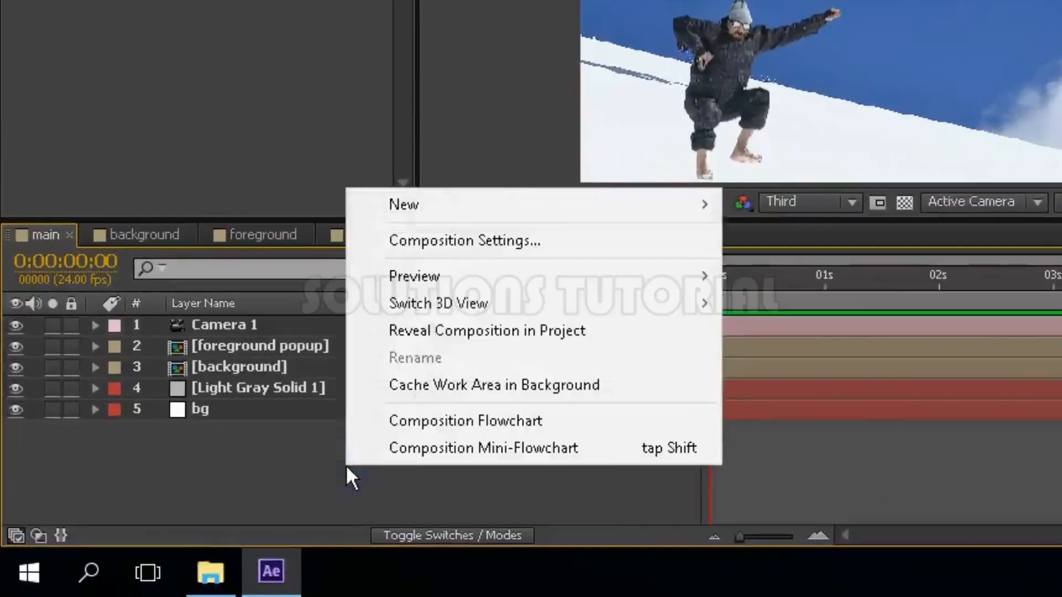
mouse_move(670, 213)
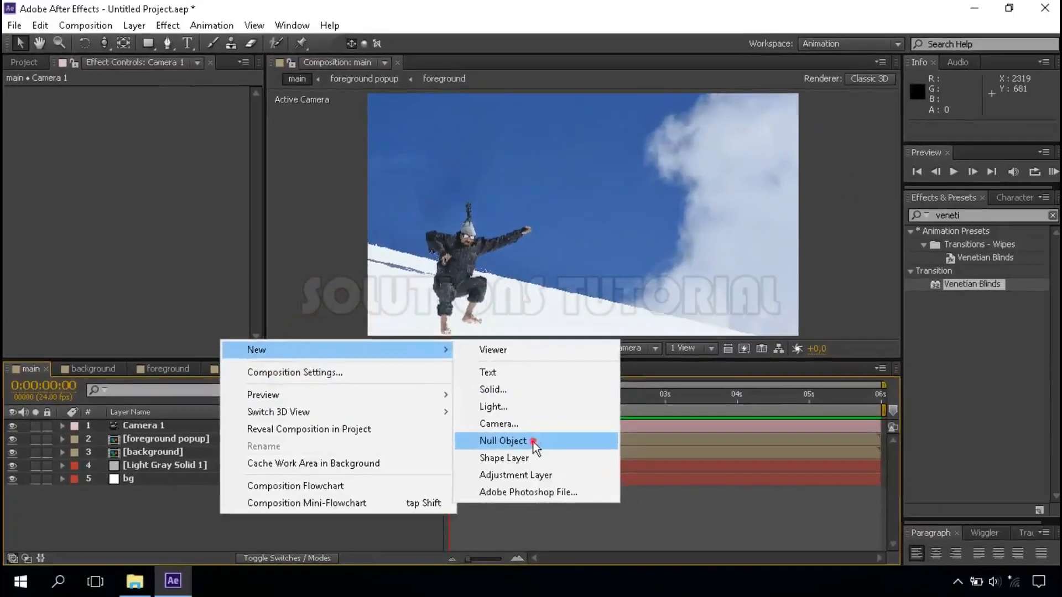
click(636, 412)
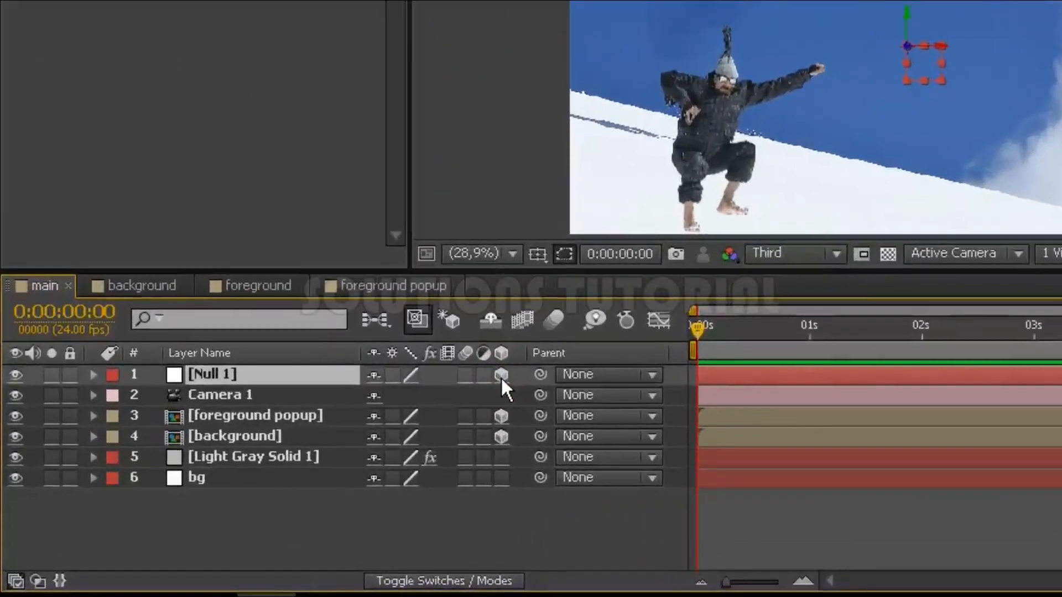
click(335, 394)
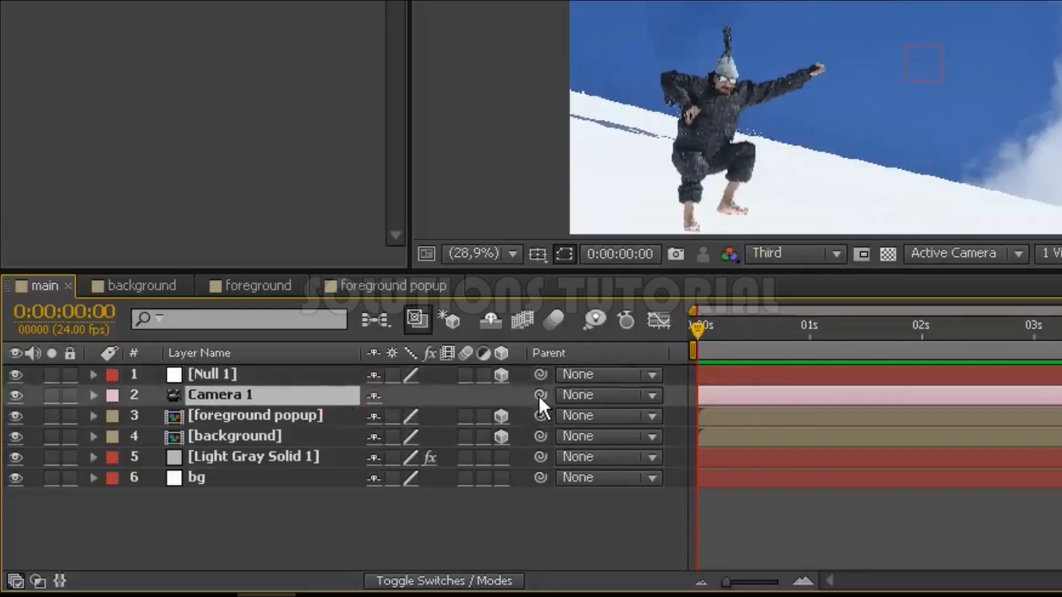
drag(540, 396, 337, 371)
- Set the foreground popup layer's X Rotation to 40° in the main composition
click(286, 419)
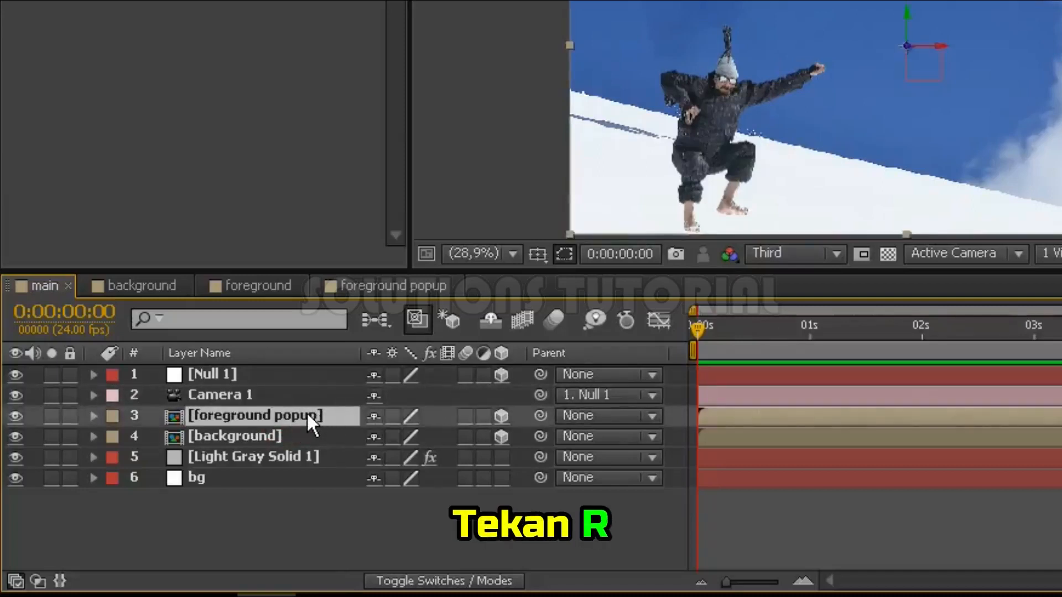
key(r)
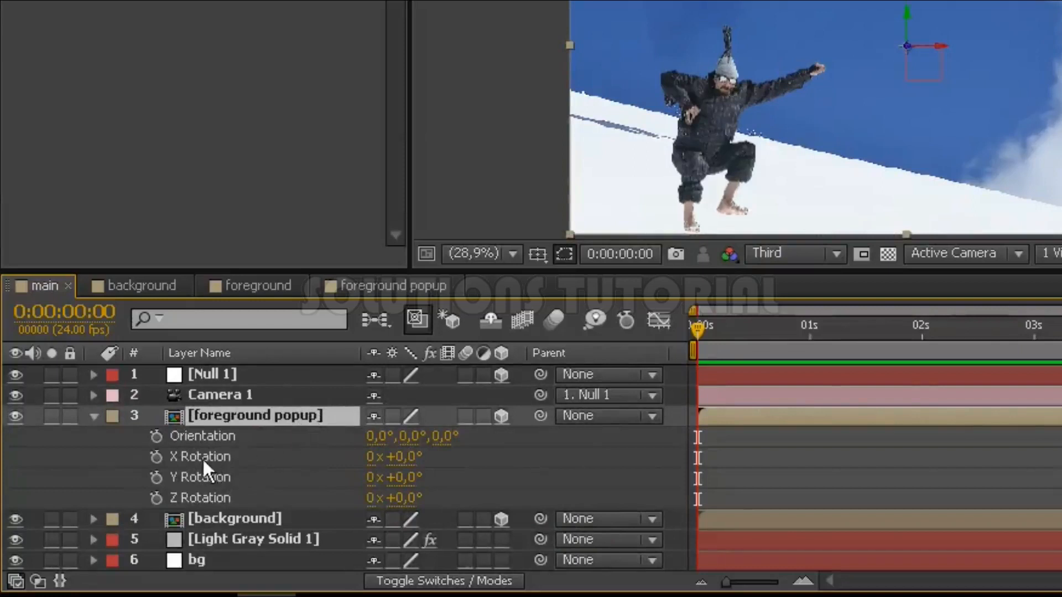
click(403, 456)
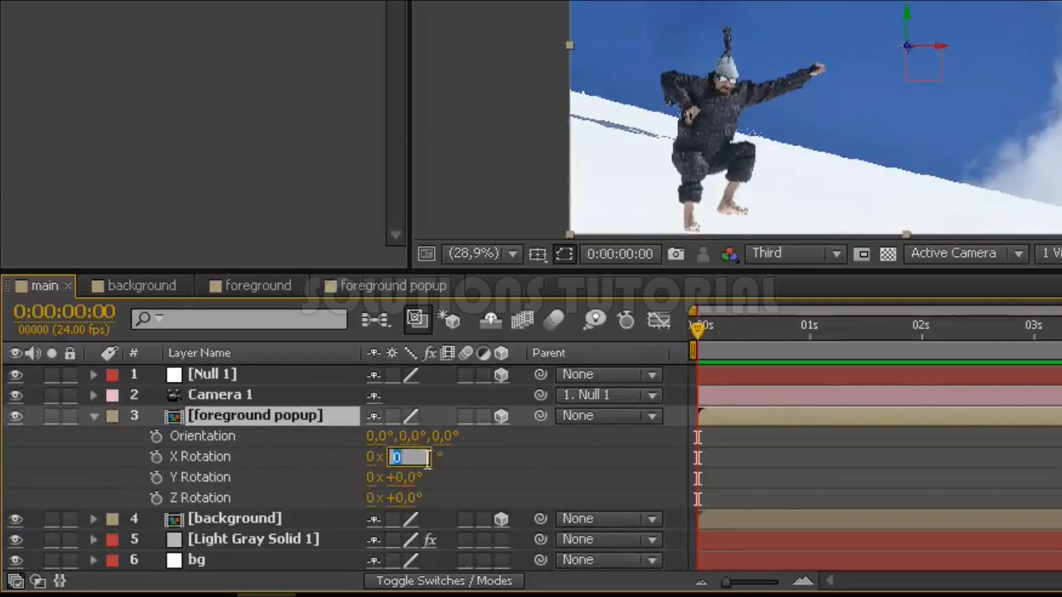
text(40)
key(Return)
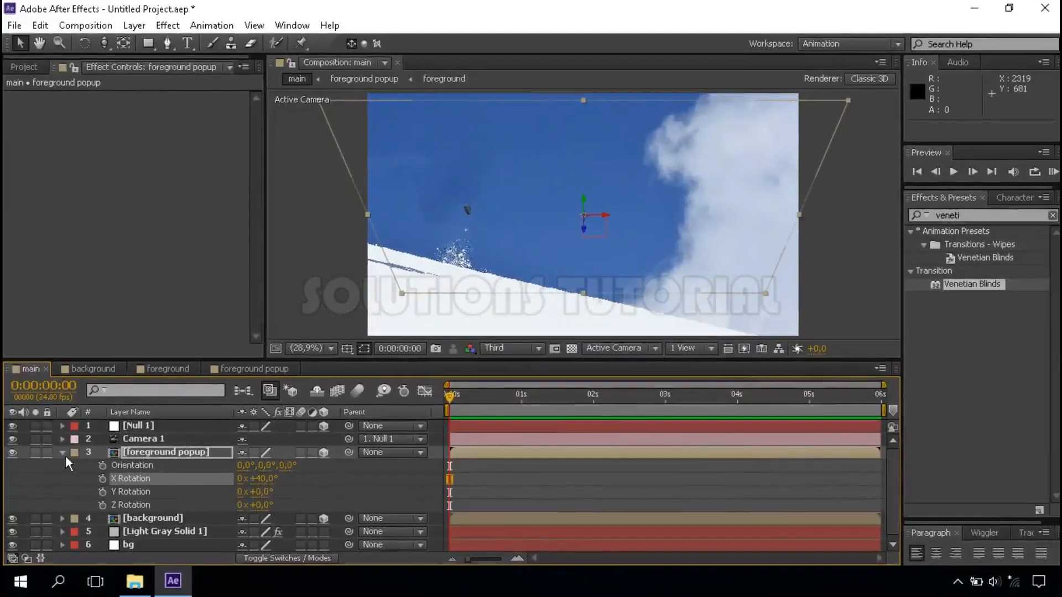
click(64, 453)
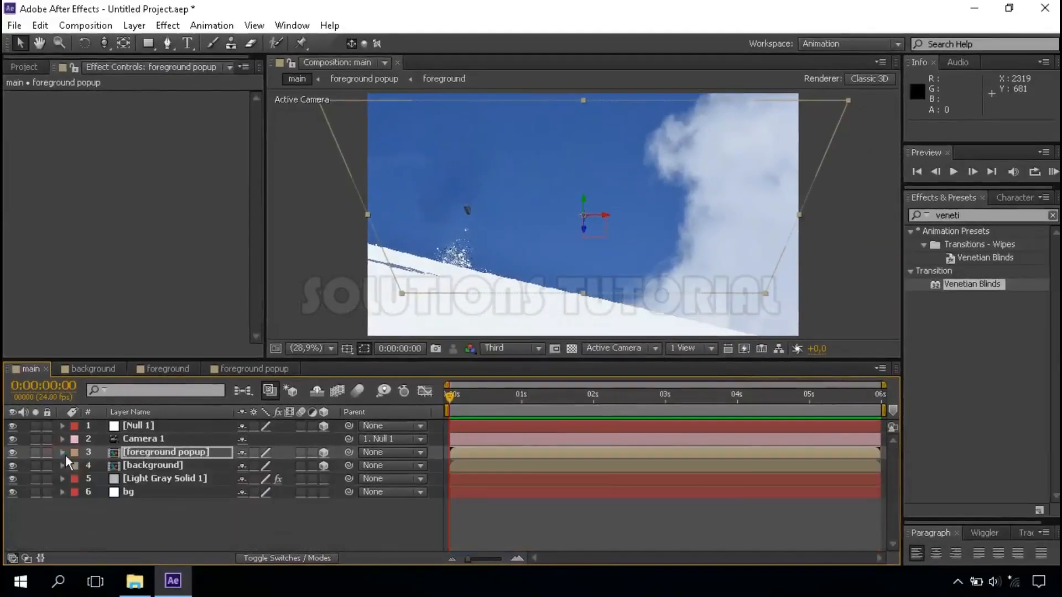
- Dolly Camera 1 back to a Z position of about -2794 so the striped backdrop frames the snow scene
click(158, 527)
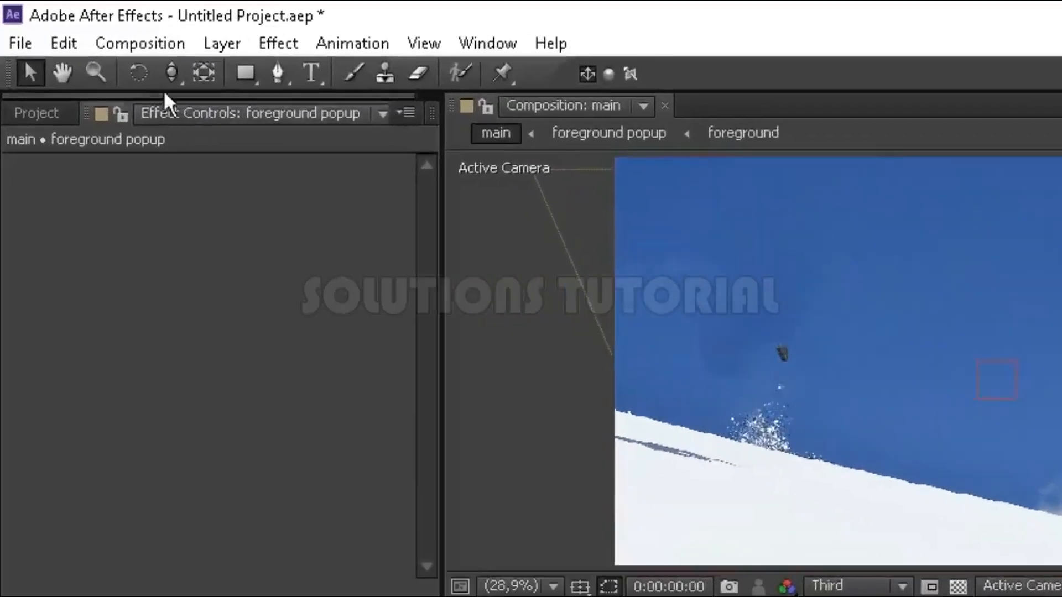
click(169, 77)
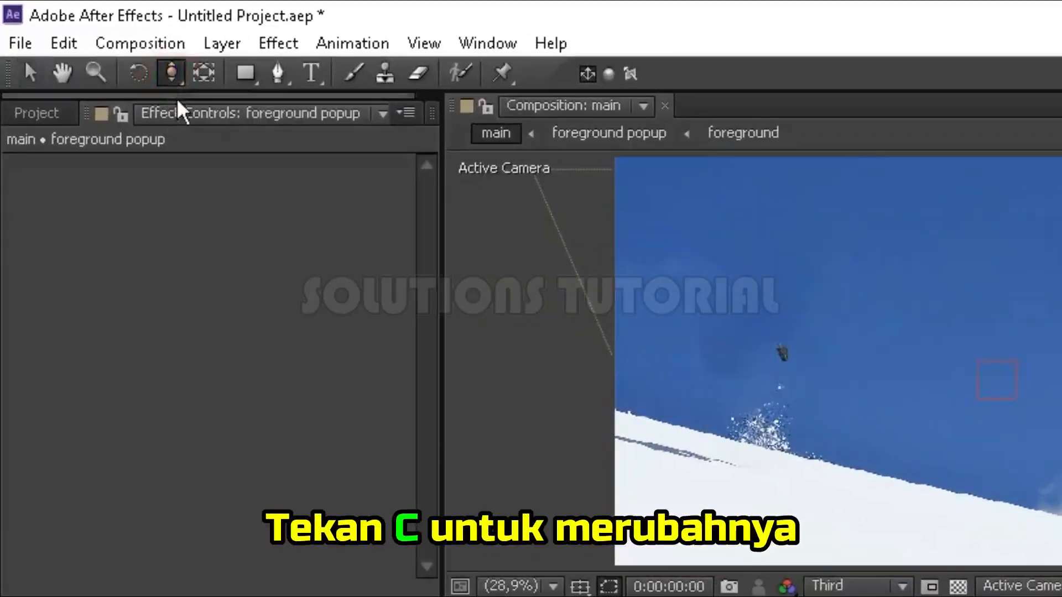
key(c)
key(c)
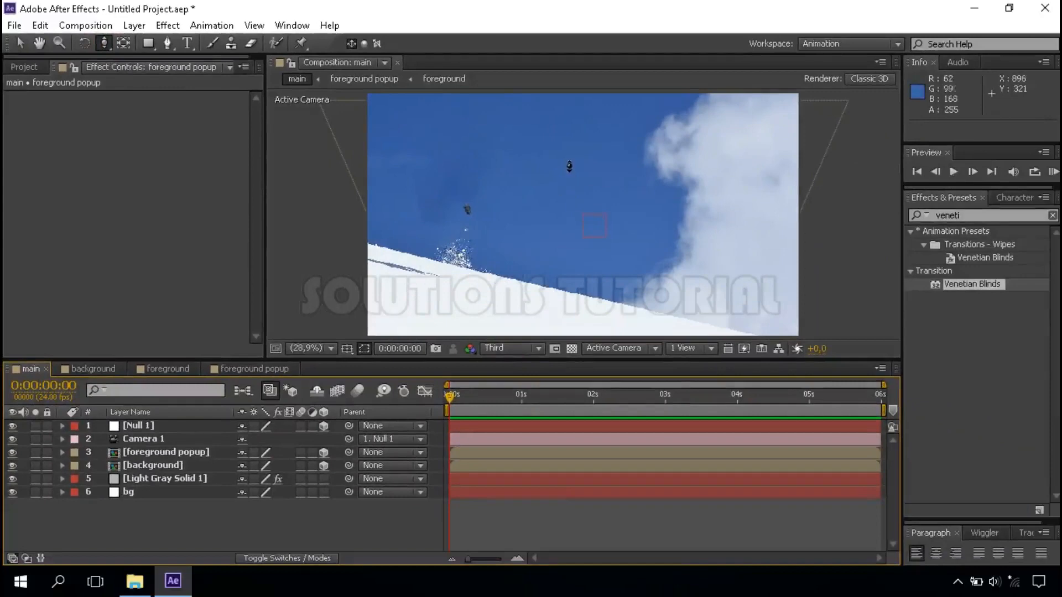
drag(569, 166, 570, 271)
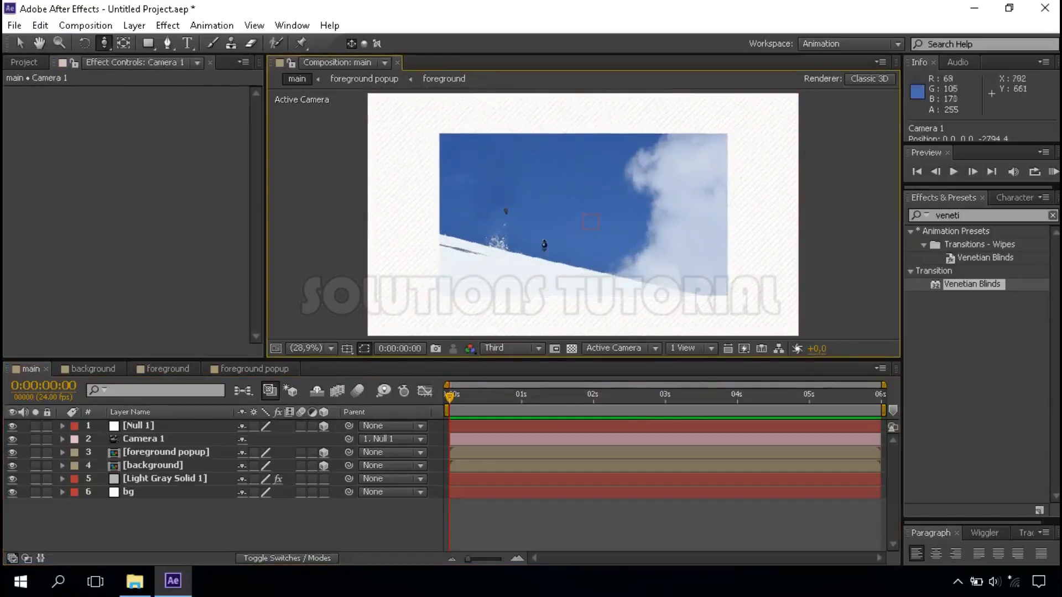
click(21, 42)
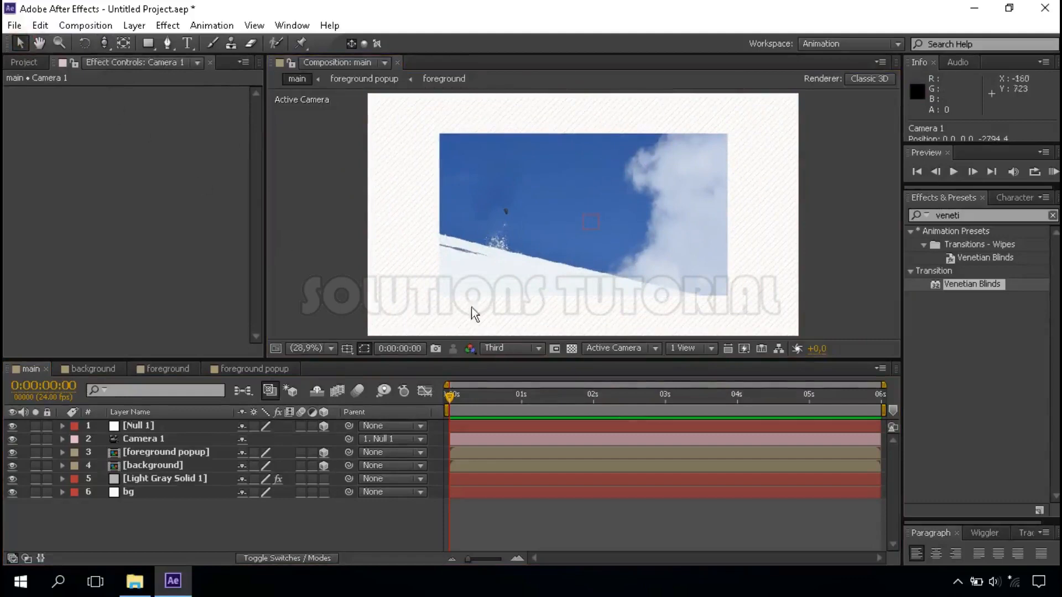
- Switch the main composition to the 4 Views layout and set the Active Camera view's magnification to 25%
click(709, 351)
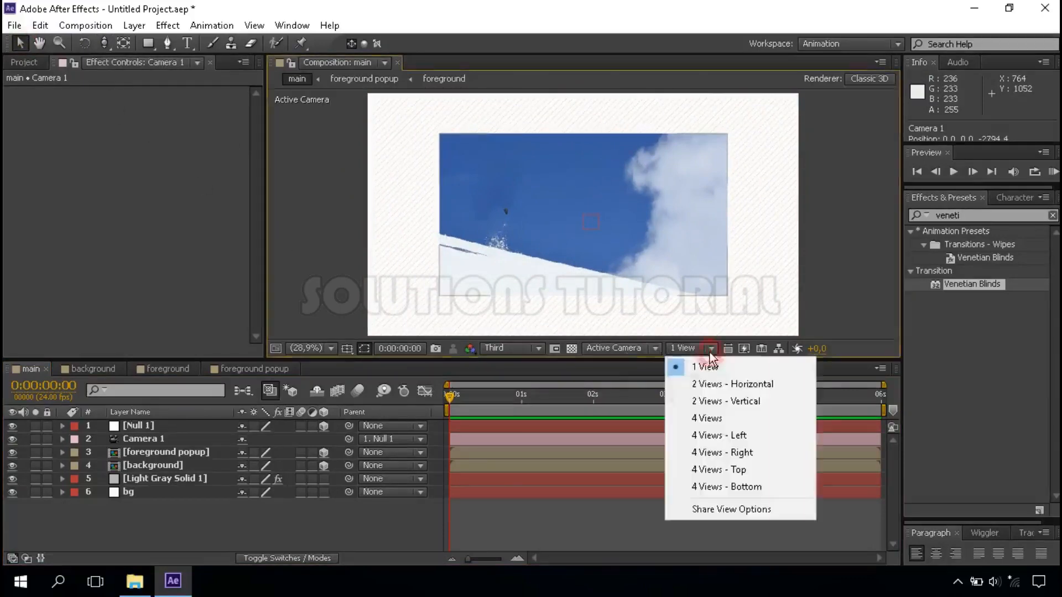
click(742, 419)
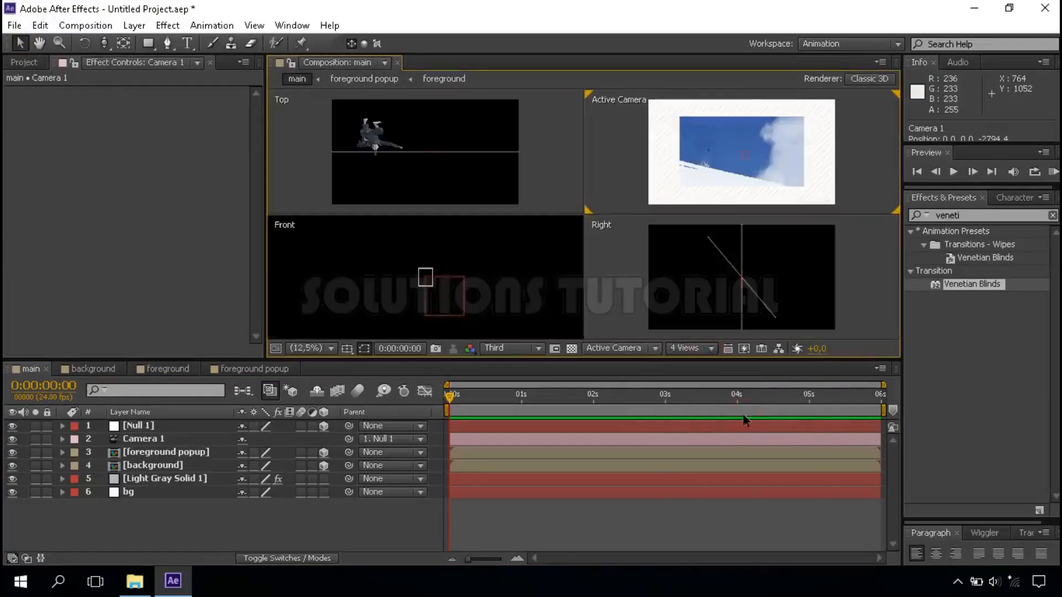
click(727, 171)
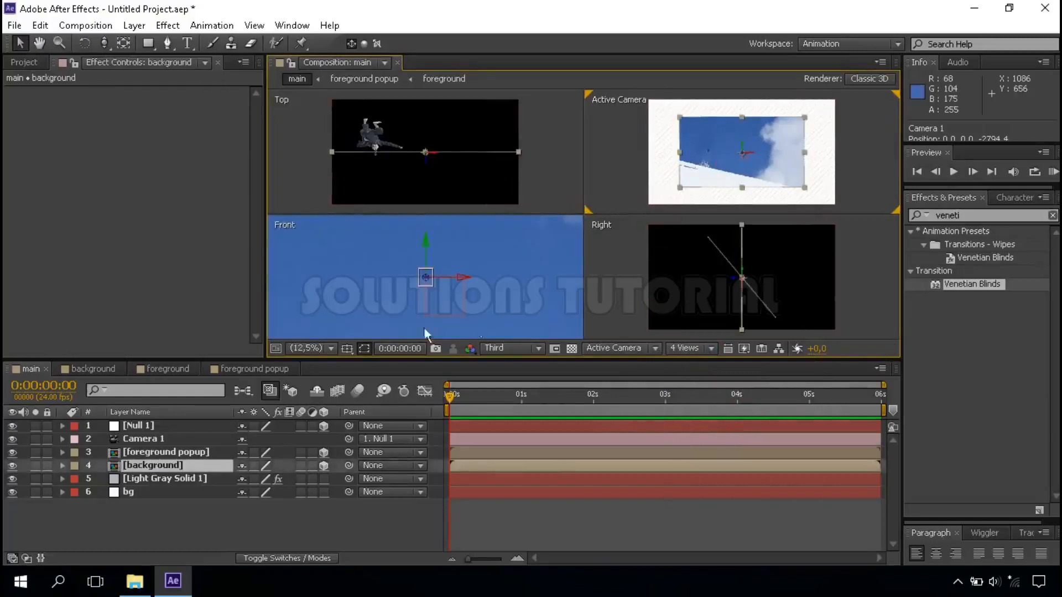
click(308, 346)
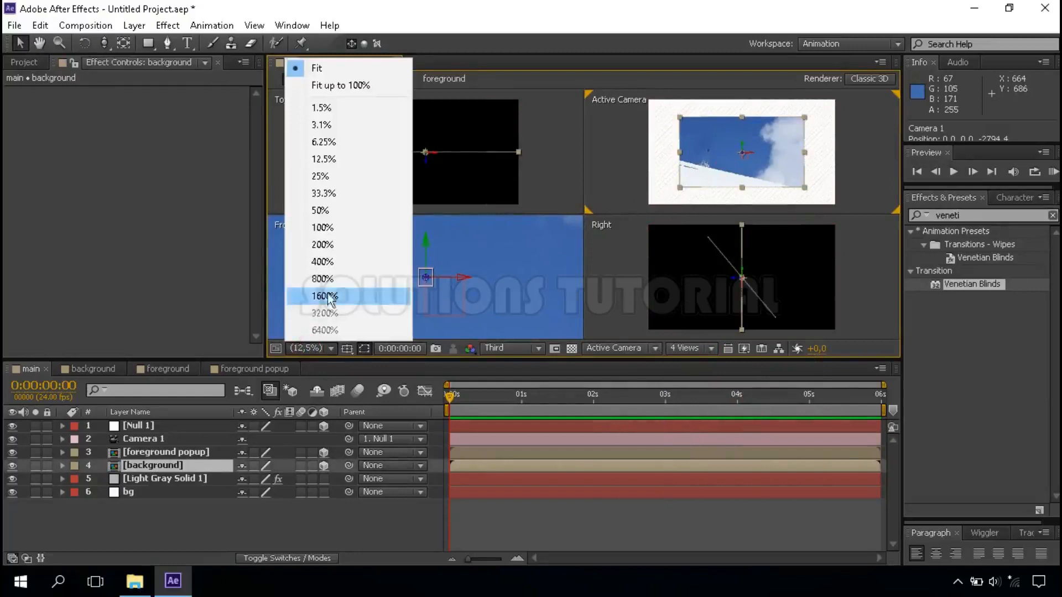
click(348, 205)
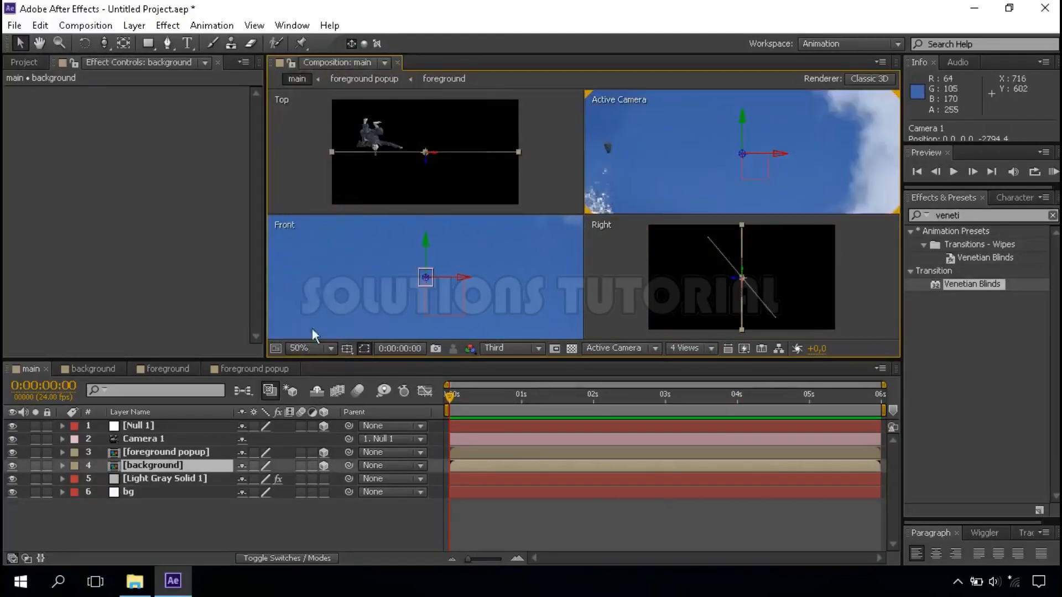
click(306, 349)
click(337, 194)
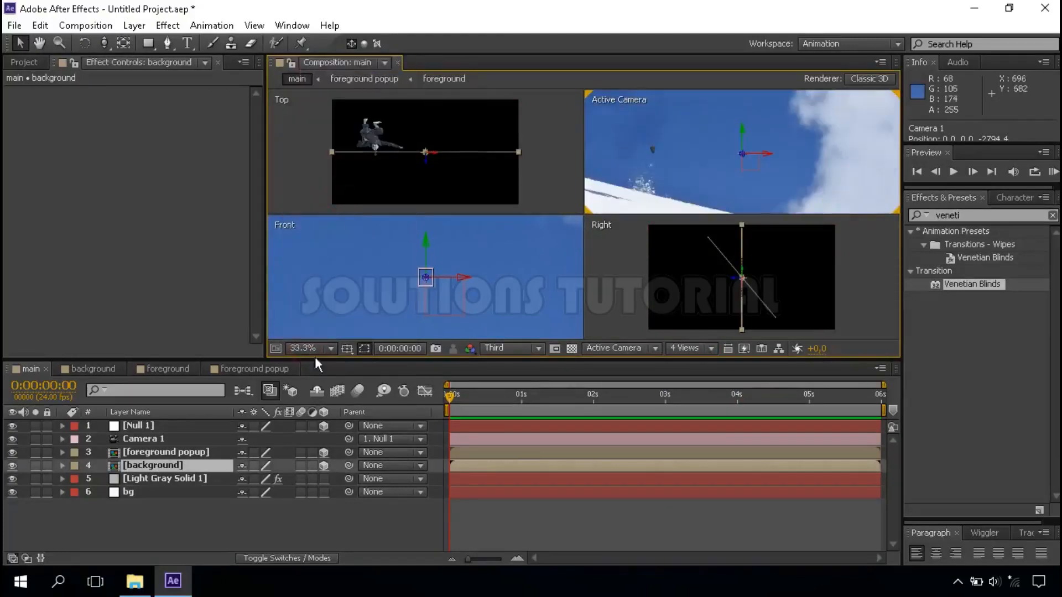
click(311, 347)
click(340, 170)
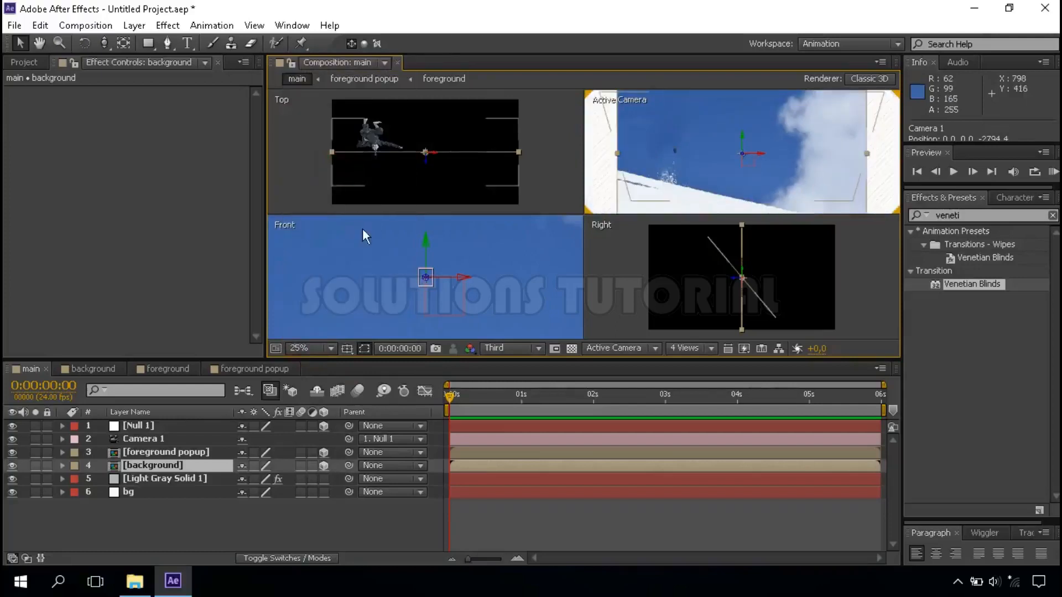
- Move the foreground popup layer up and in front of the background layer, to a position of about 960, 192, -388
click(175, 451)
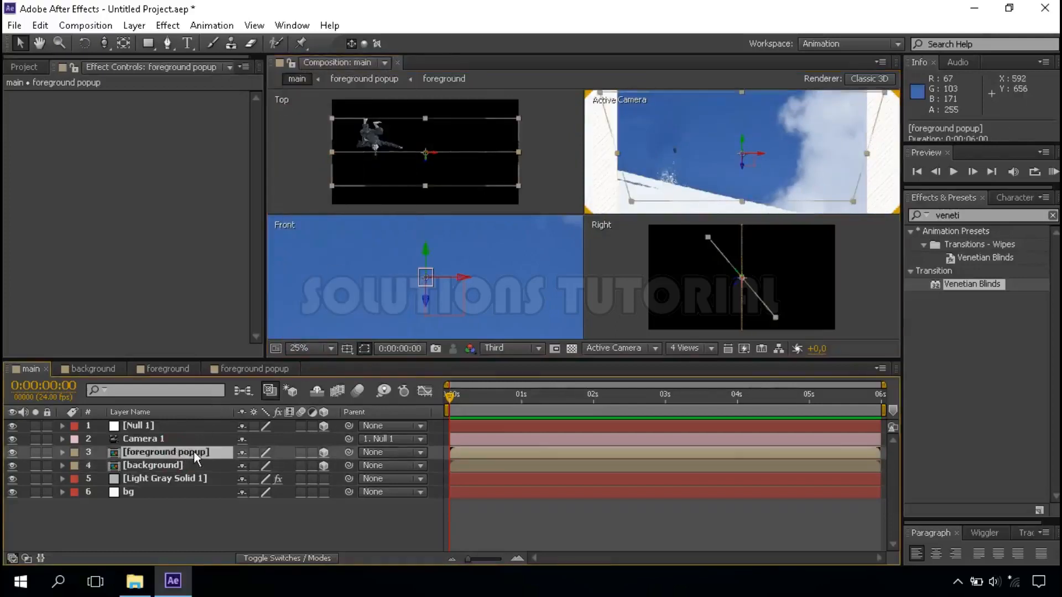
drag(744, 147, 742, 79)
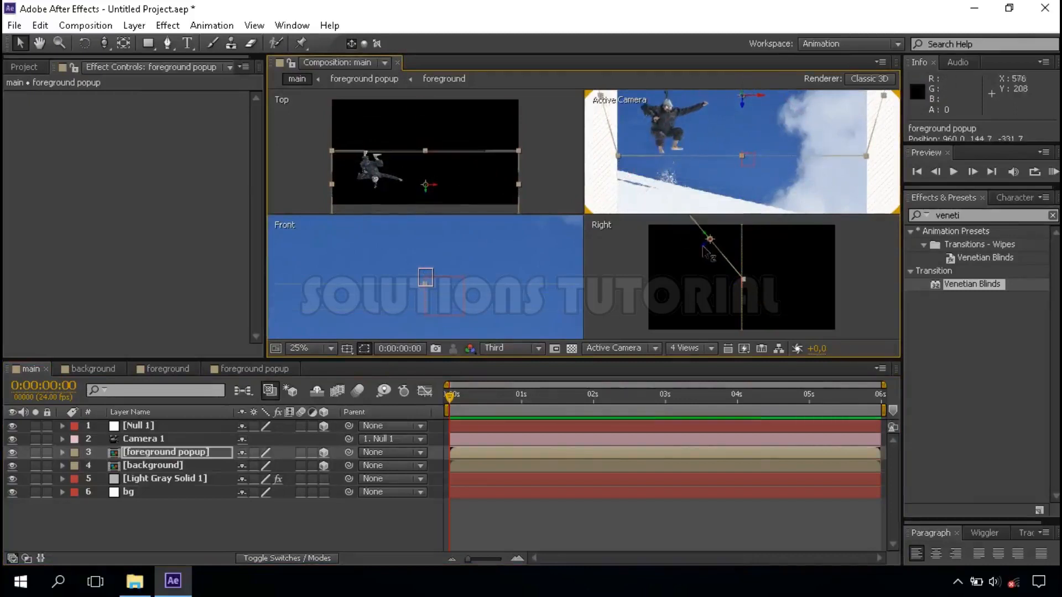
drag(702, 247, 696, 257)
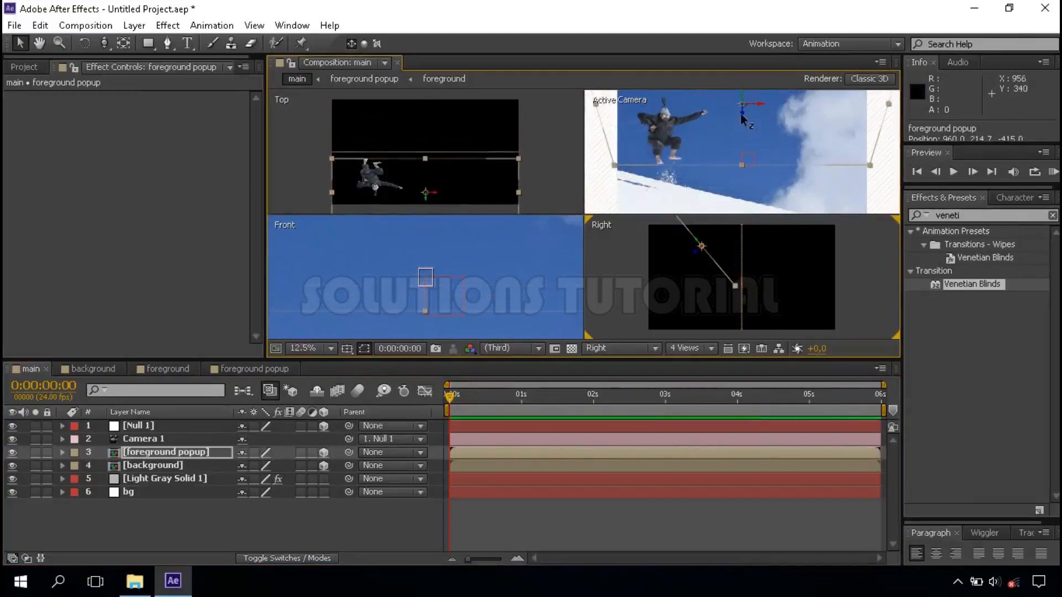
drag(742, 118, 742, 120)
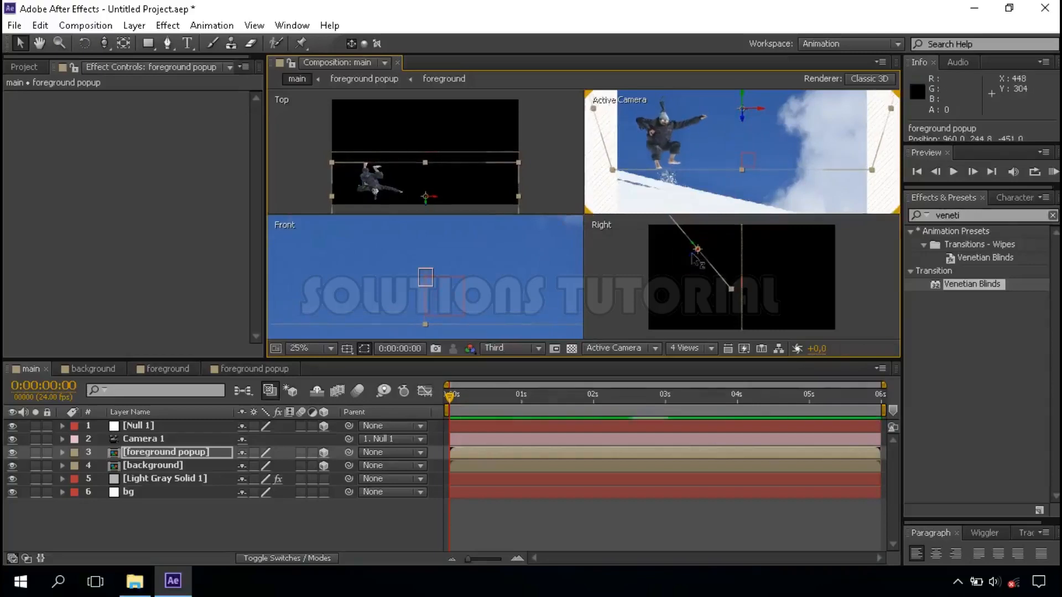
drag(692, 254, 699, 247)
drag(742, 109, 741, 119)
drag(694, 253, 698, 245)
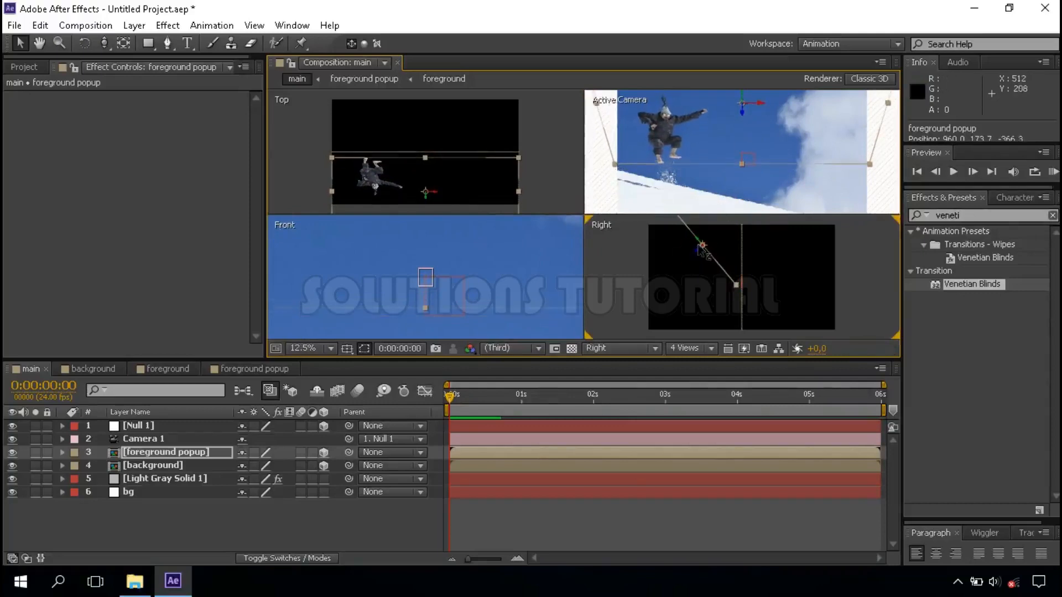
drag(742, 114, 741, 124)
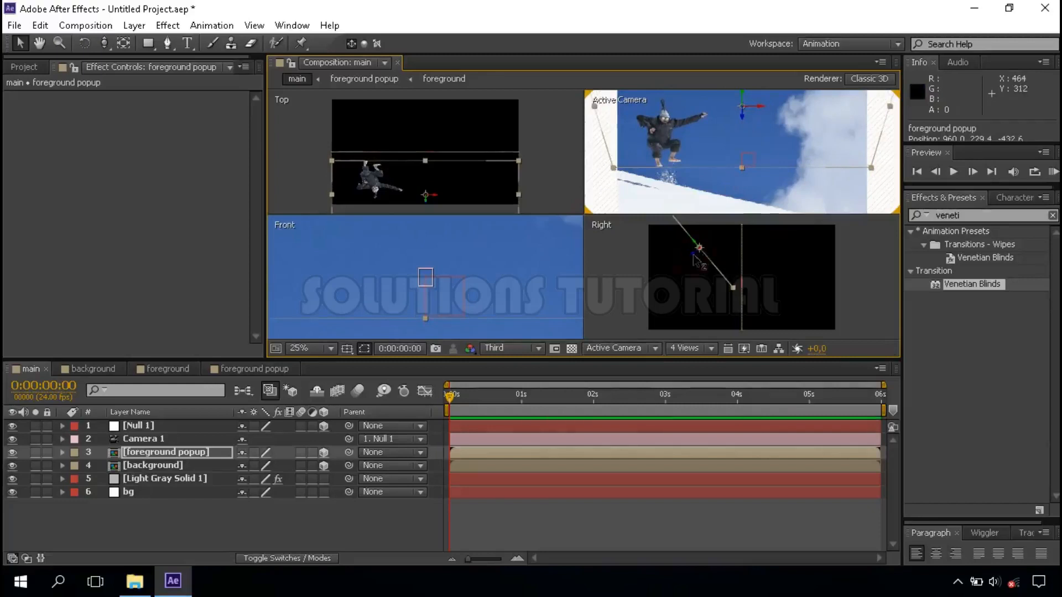
drag(742, 117, 742, 122)
drag(694, 250, 696, 245)
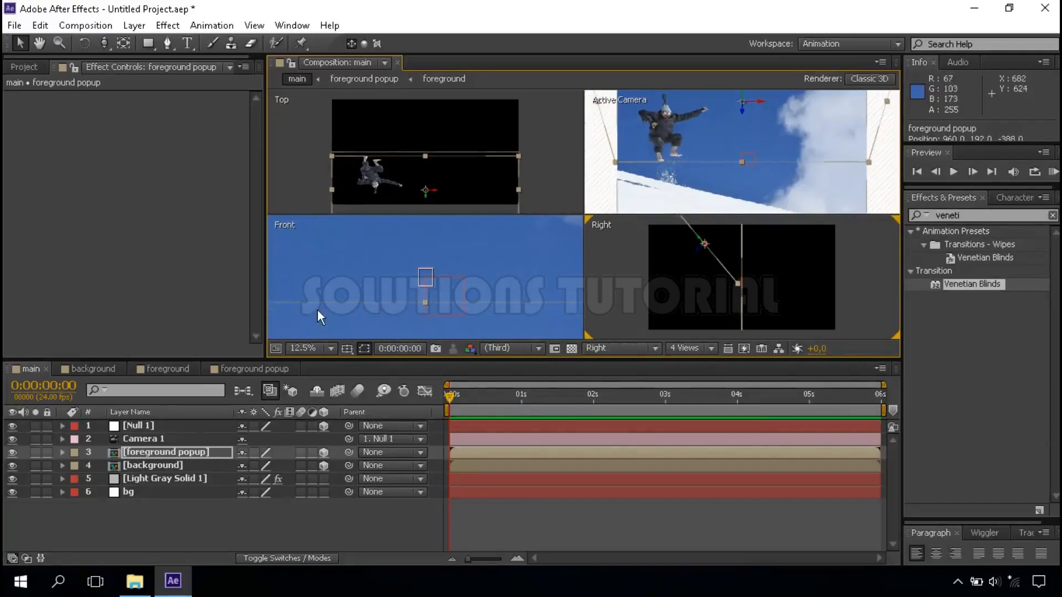
- Set the Front view's magnification to 33.3% and frame it on the jumping man's feet and the snow edge
click(330, 268)
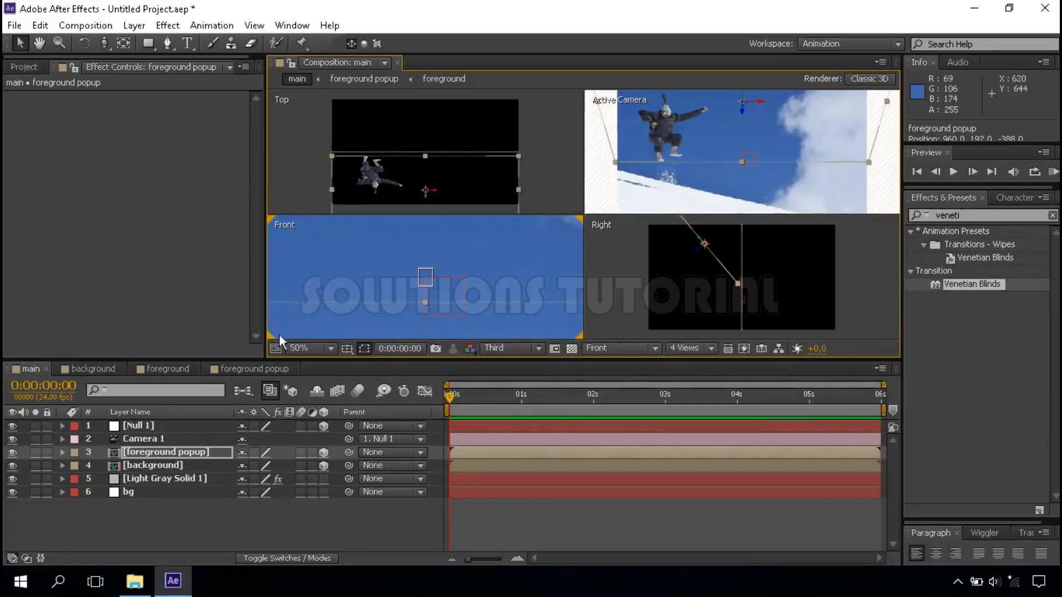
click(303, 347)
click(327, 188)
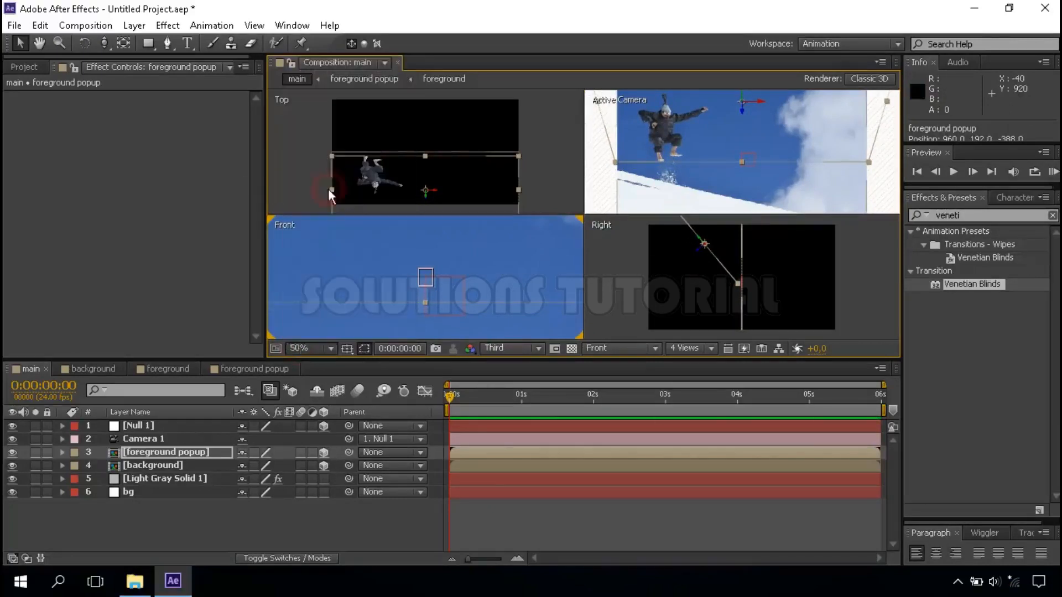
click(39, 43)
drag(348, 258, 408, 241)
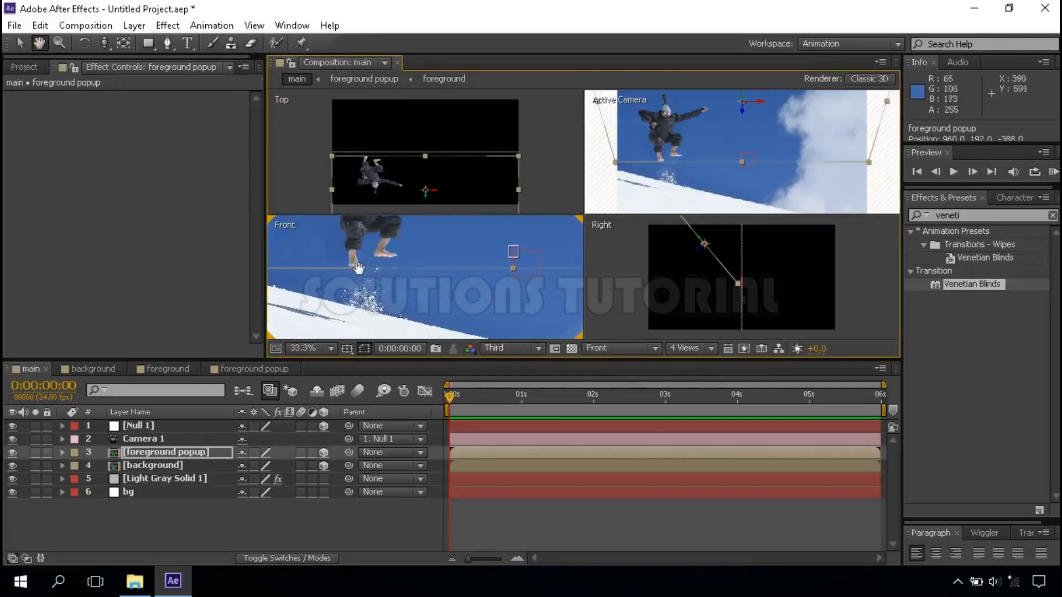
click(19, 44)
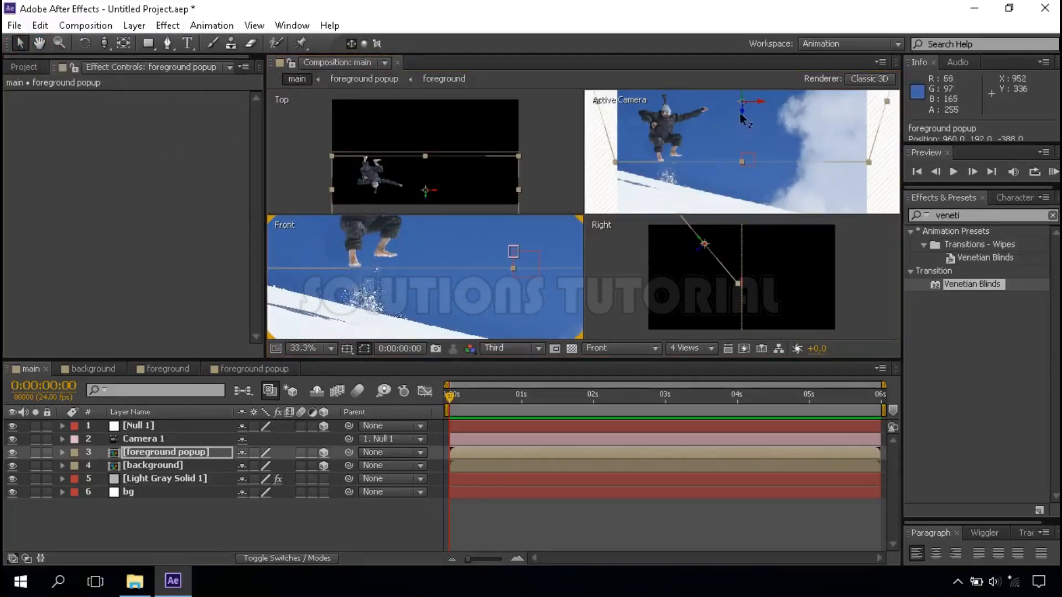
- Move the foreground popup layer along its Z axis to about 960, 252.9, -460.6 and return to the 1 View layout
drag(742, 115, 728, 210)
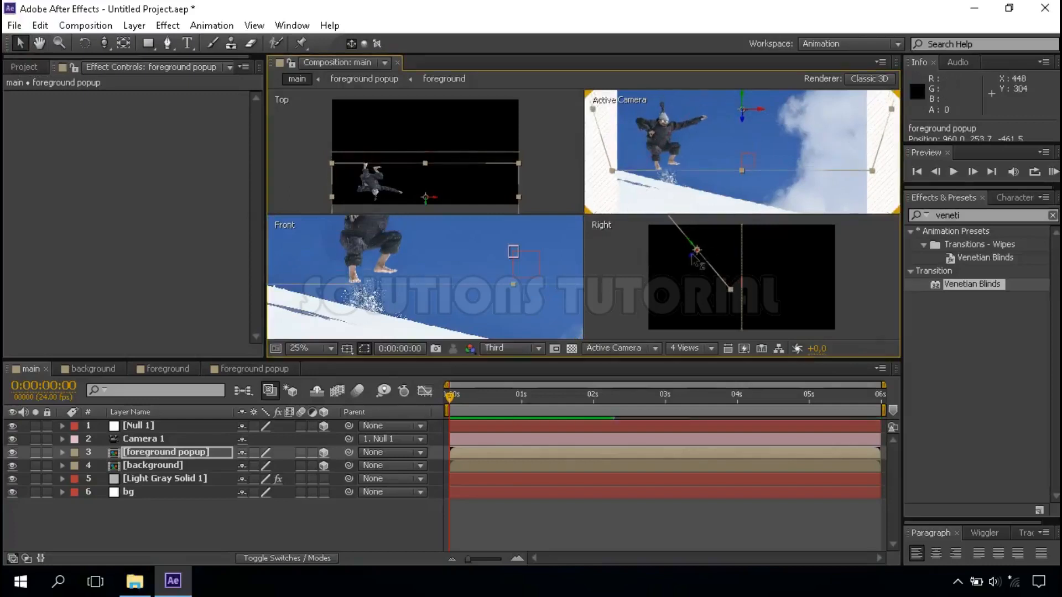
drag(691, 256, 693, 254)
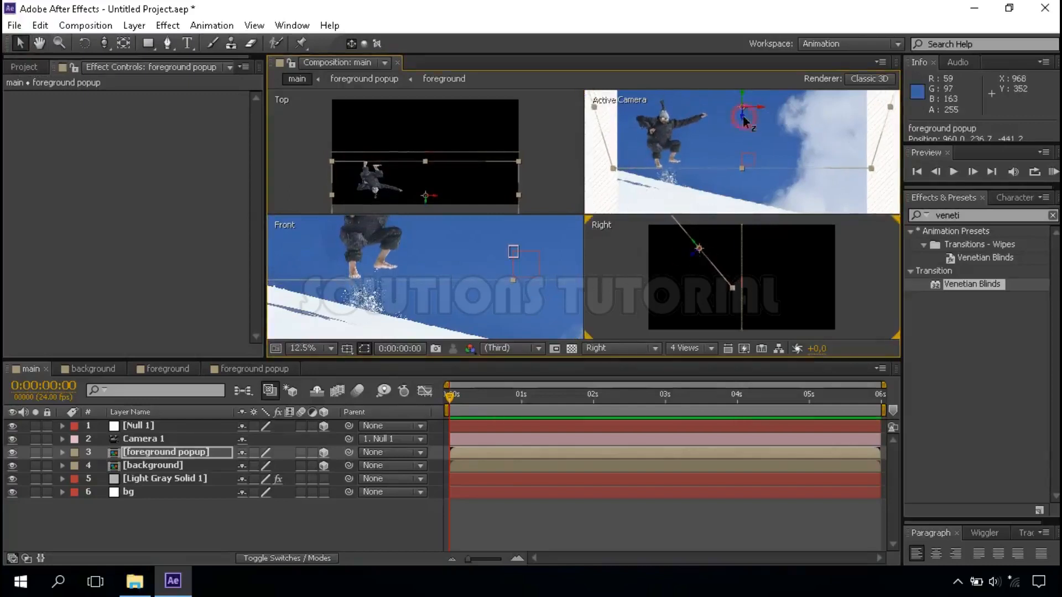
mouse_move(741, 117)
mouse_down()
mouse_move(745, 142)
mouse_move(743, 132)
mouse_up()
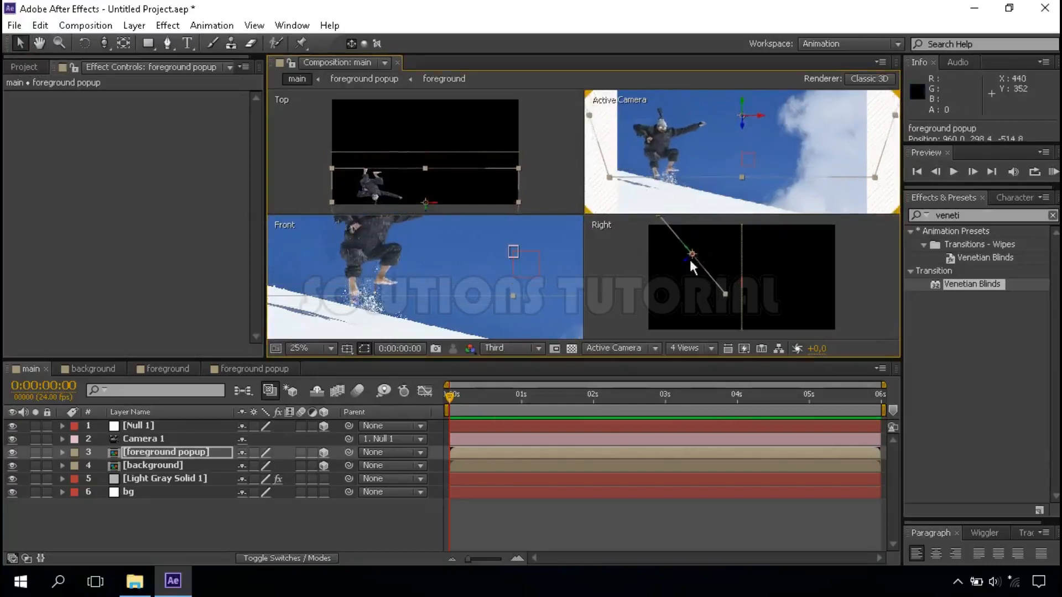
drag(687, 258, 693, 253)
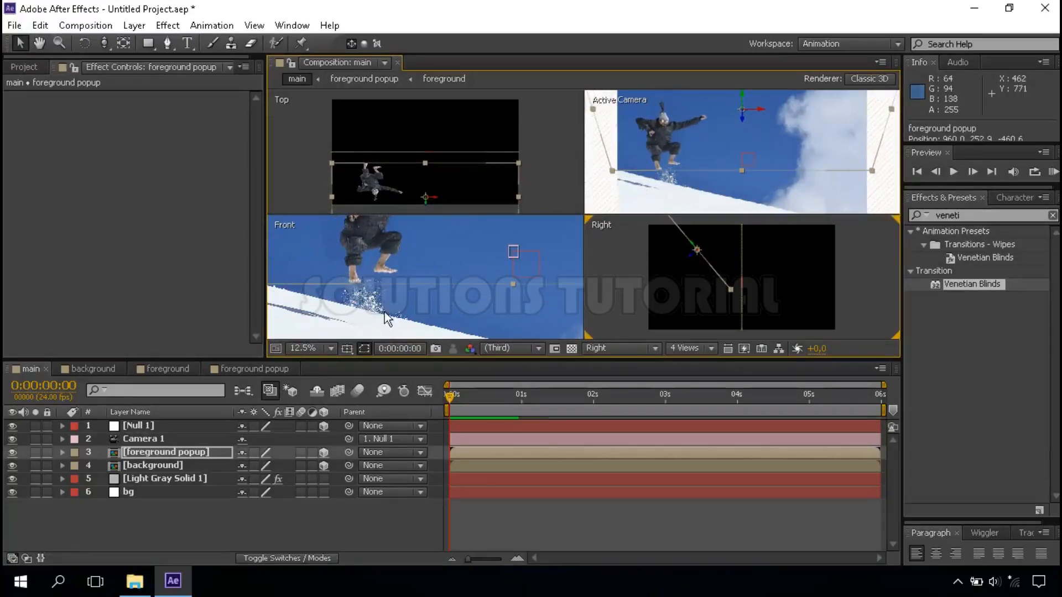
click(689, 348)
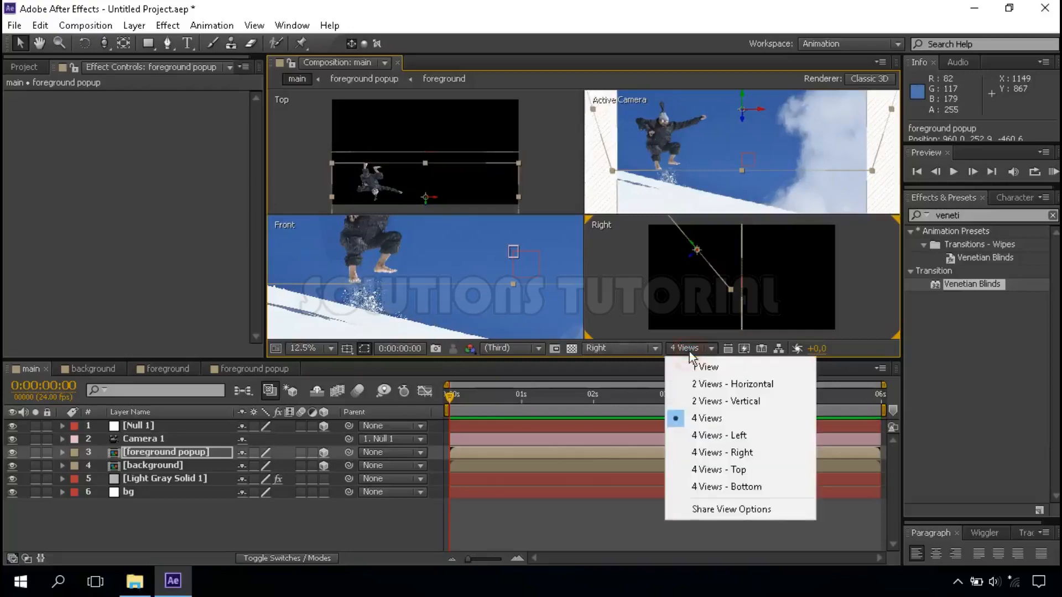
click(713, 368)
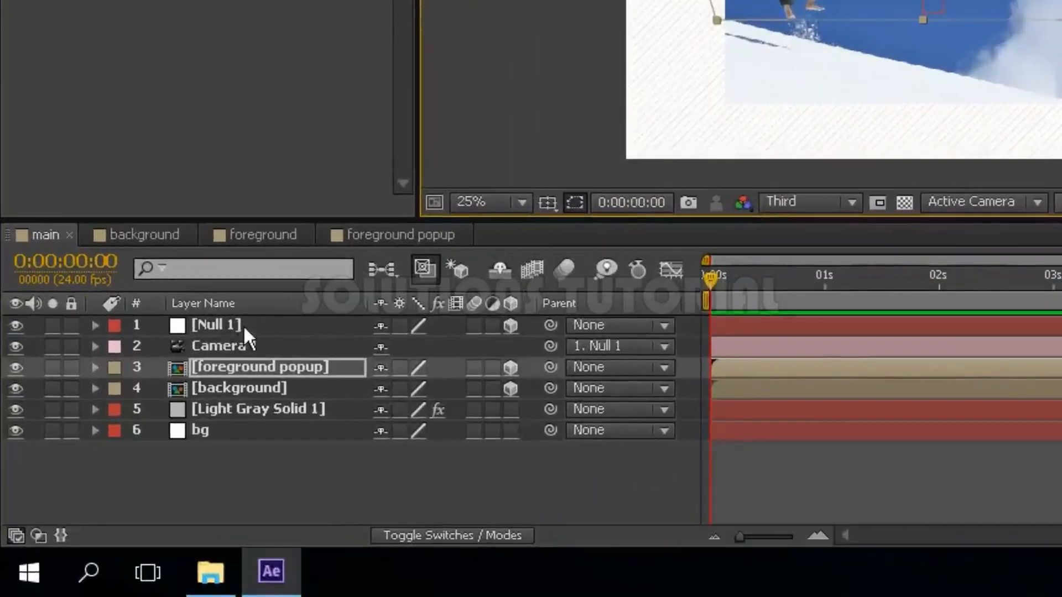
- Reveal Null 1's Position and Rotation properties and add a Position keyframe at 1 second
click(244, 325)
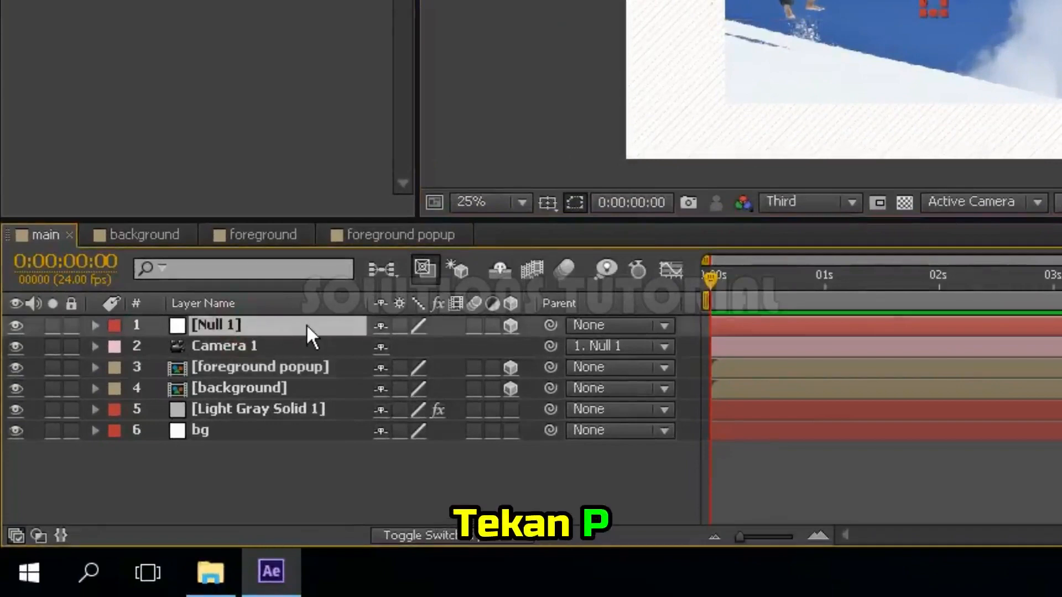
key(p)
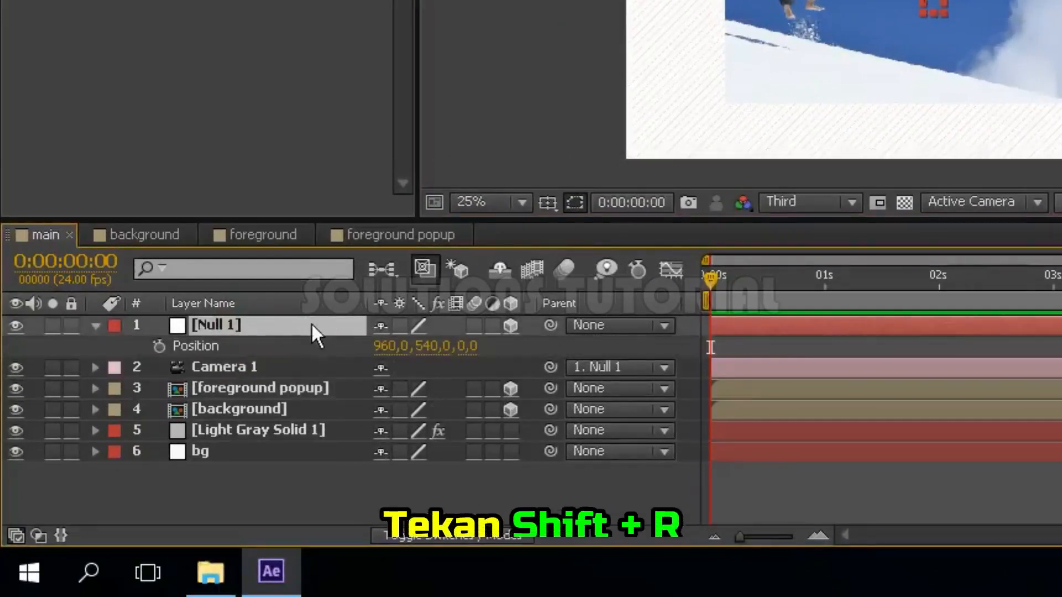
key(shift+r)
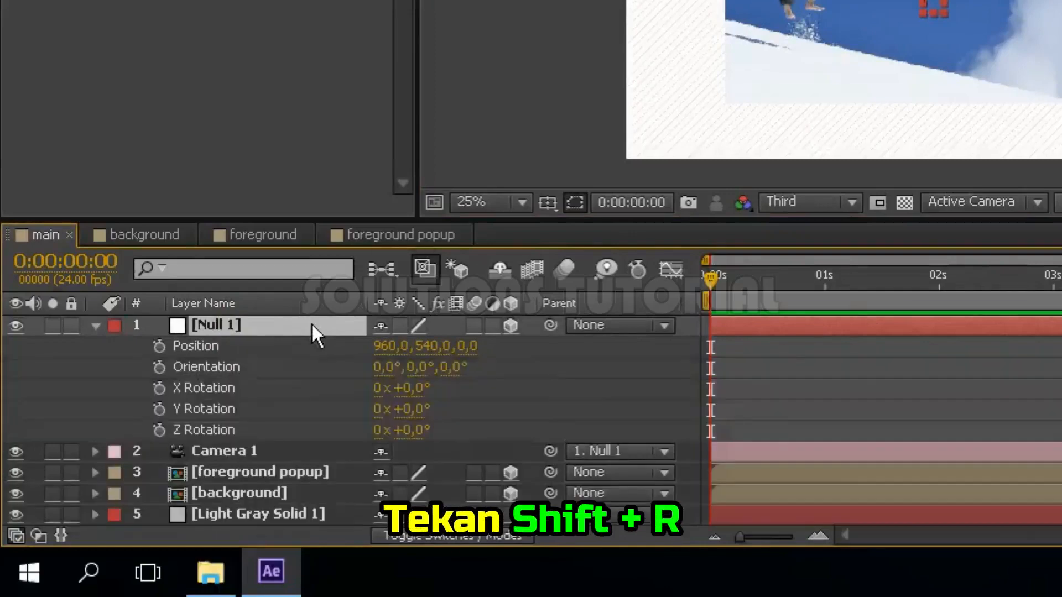
click(824, 283)
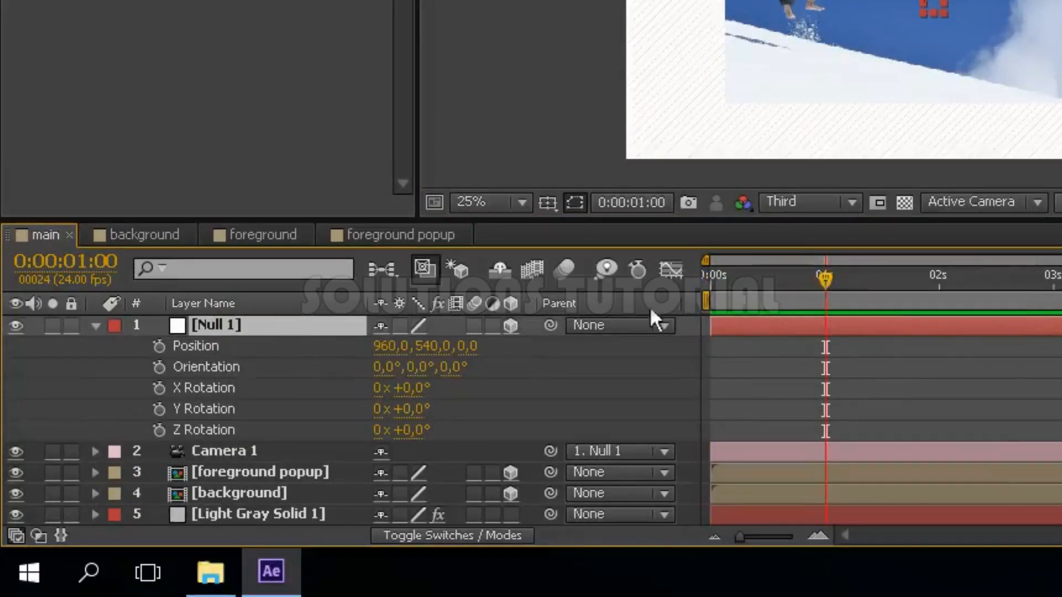
click(160, 346)
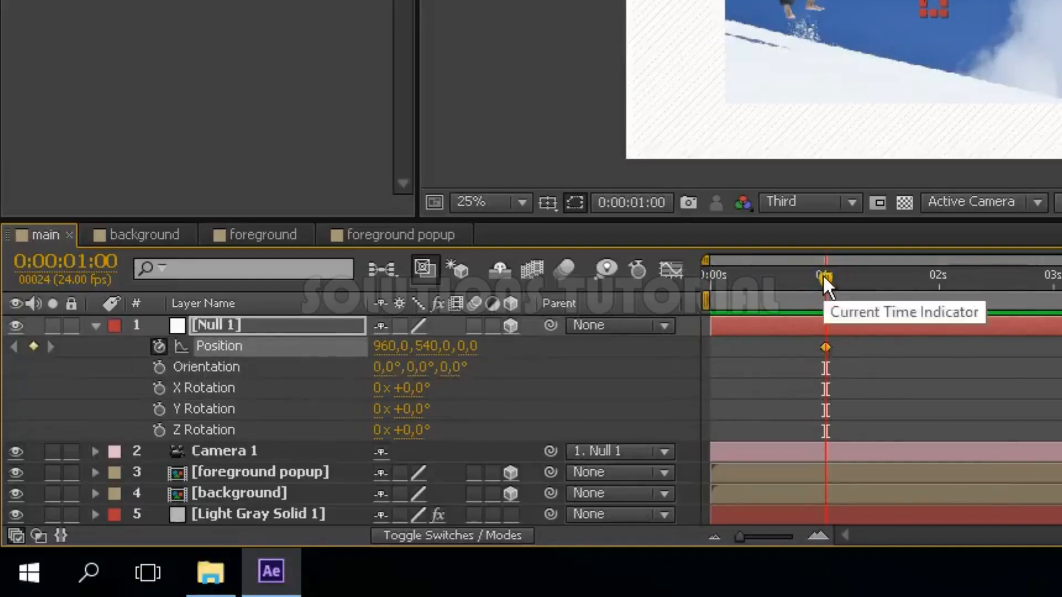
- Set Null 1's X position to 3520 at 0 seconds and add a Position keyframe with its existing value at 4 seconds
drag(823, 275, 699, 276)
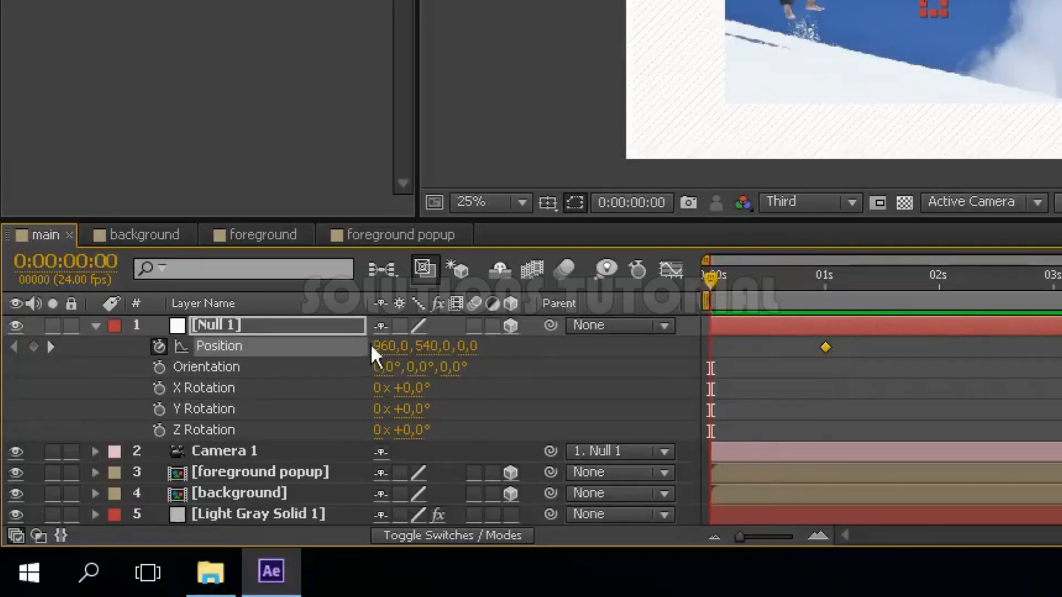
click(387, 347)
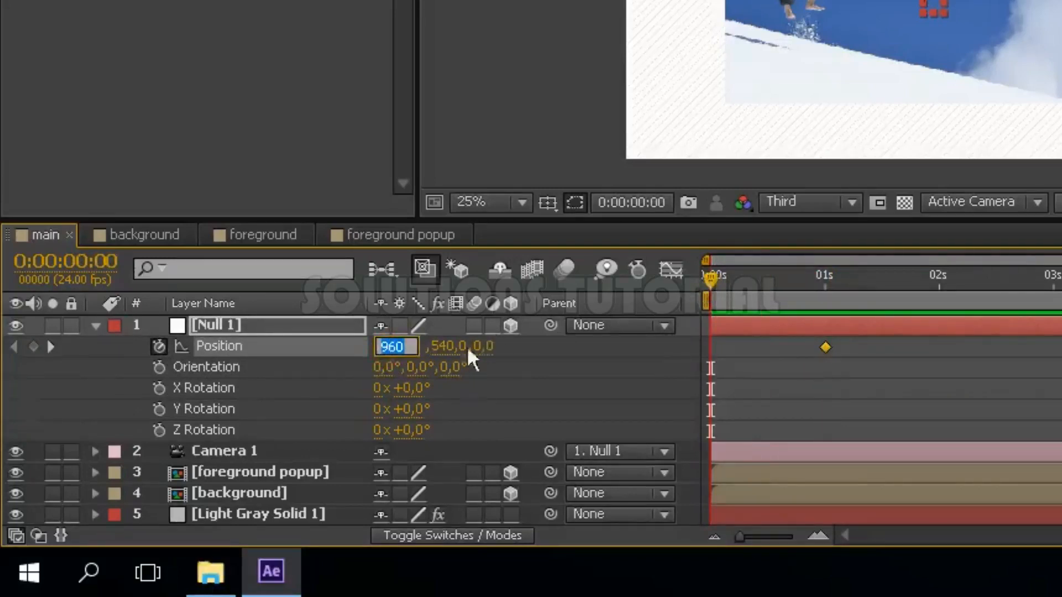
text(3520)
key(Return)
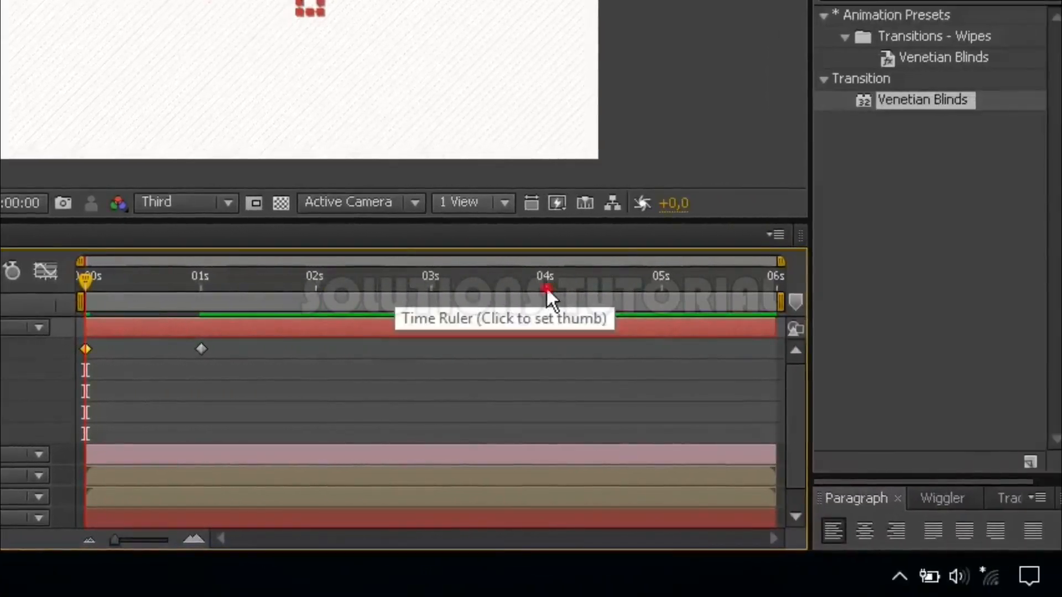
click(545, 287)
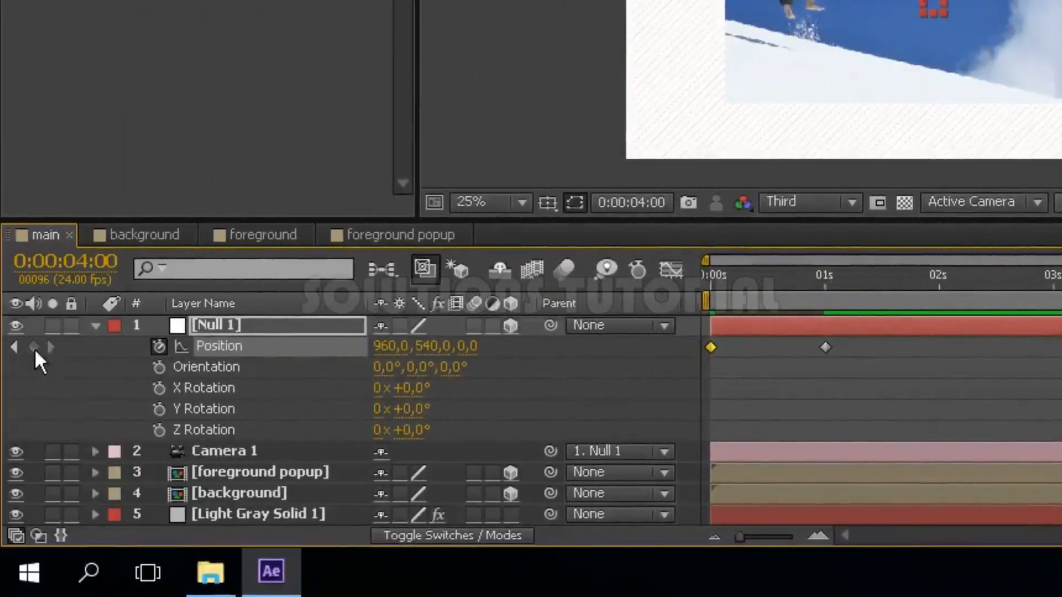
click(34, 346)
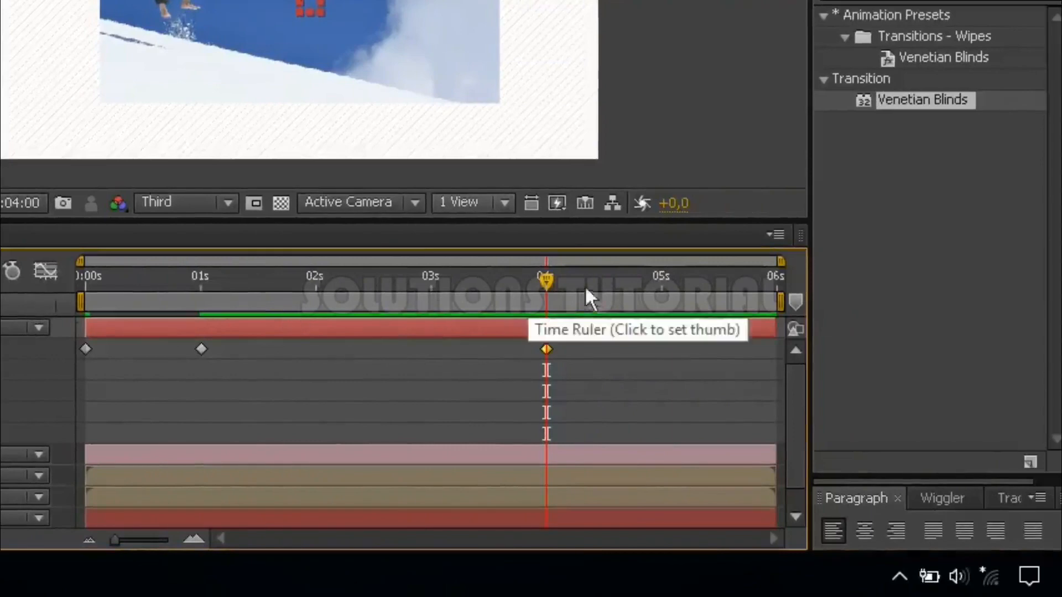
- At 5 seconds, keyframe Null 1's X position at -1730 and Y position at 1950
drag(546, 281, 664, 281)
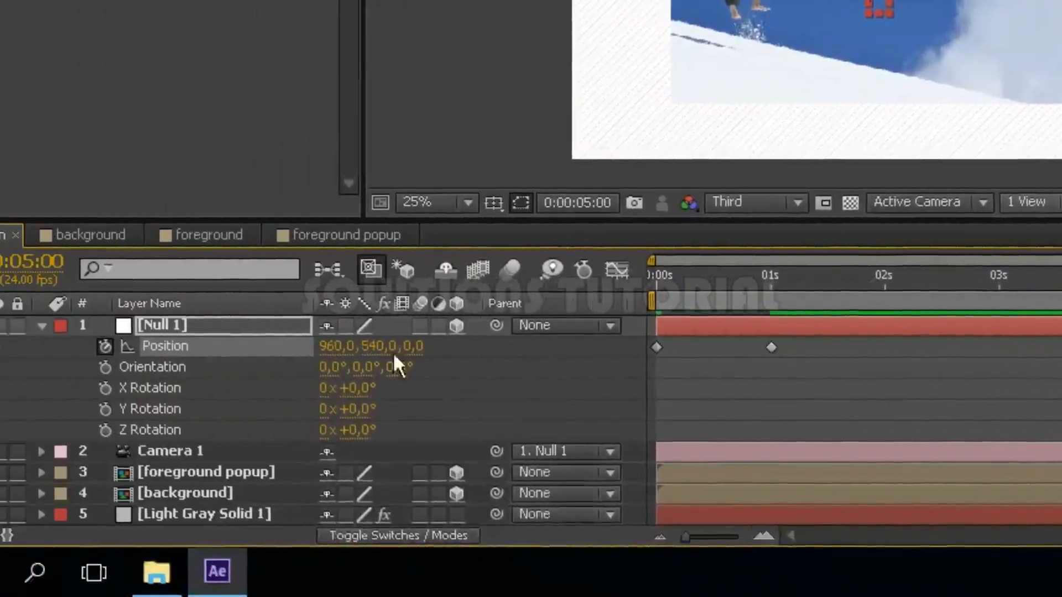
click(384, 346)
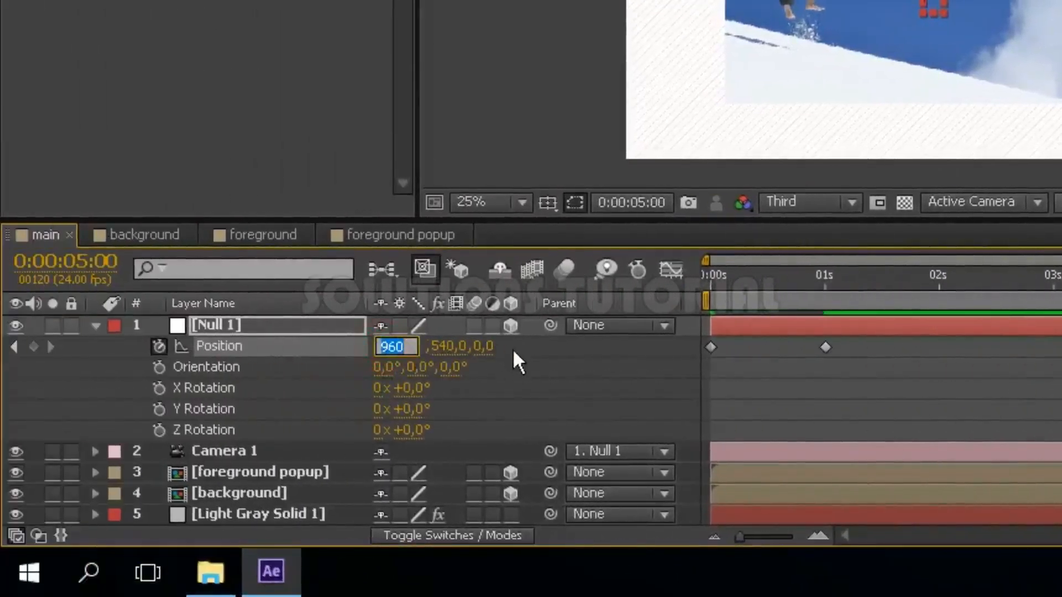
text(-1730)
key(Return)
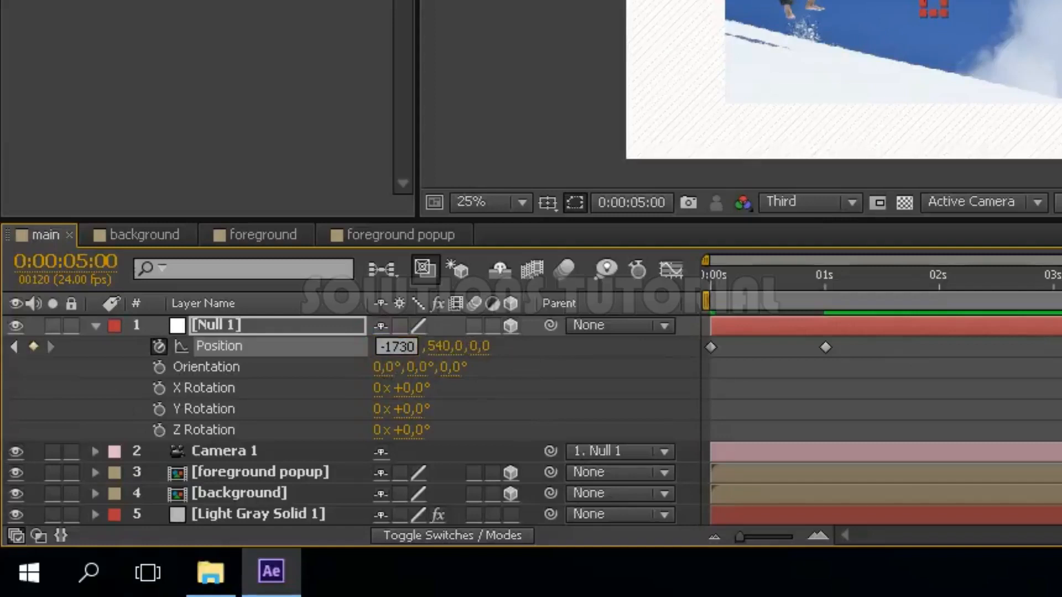
click(446, 342)
text(1950)
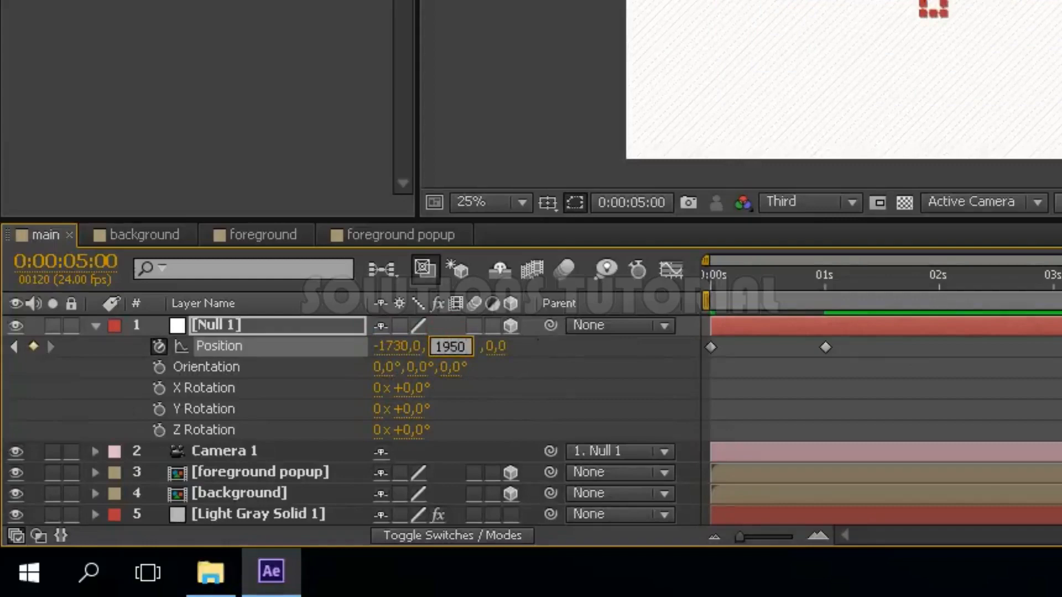
key(Return)
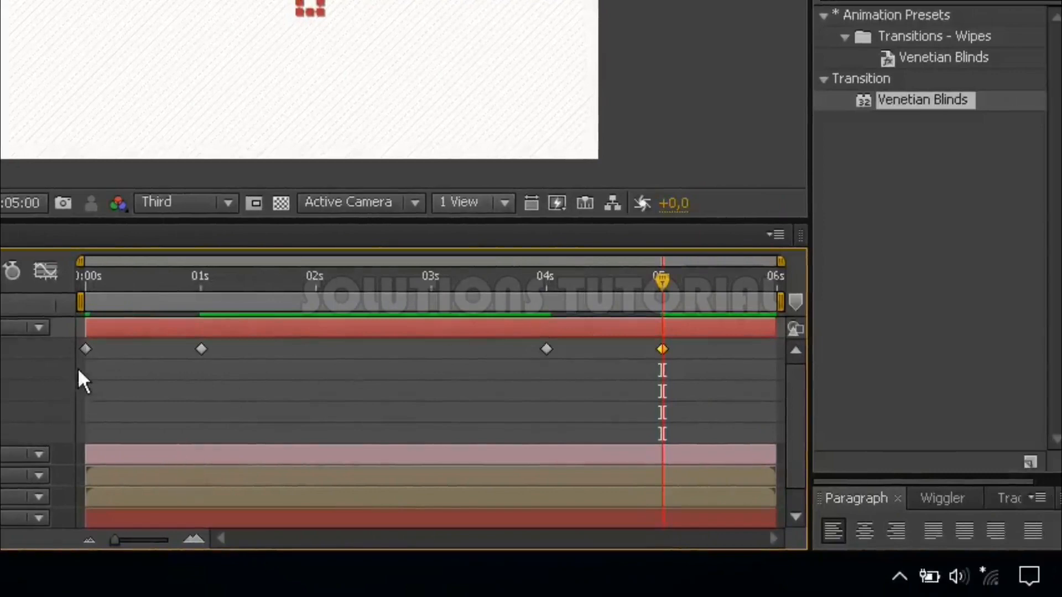
- Apply Easy Ease to all four of Null 1's Position keyframes
mouse_move(78, 372)
mouse_down()
mouse_move(148, 345)
mouse_move(686, 339)
mouse_up()
right_click(84, 350)
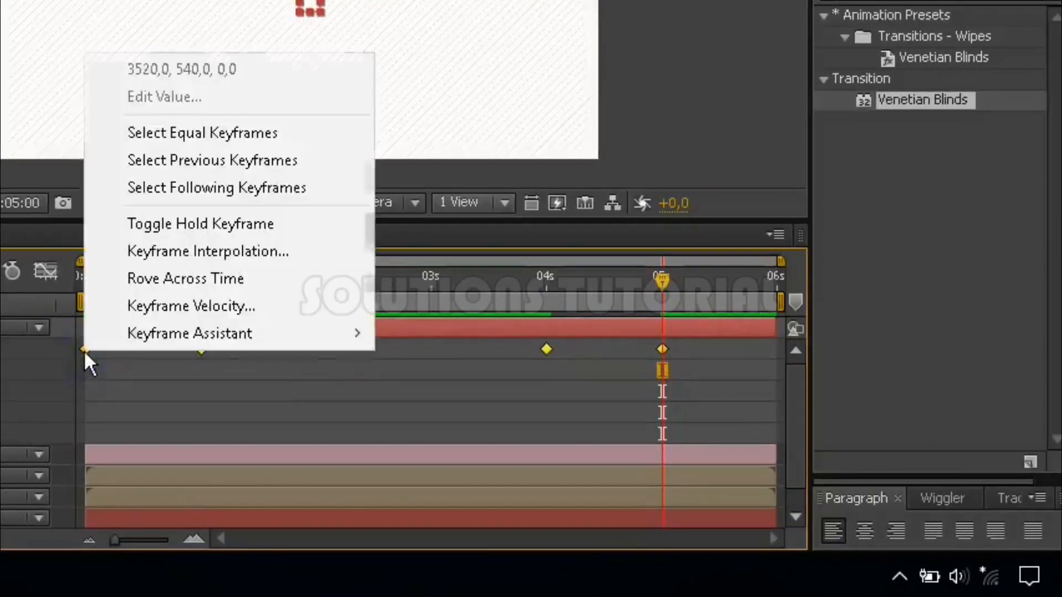
mouse_move(135, 339)
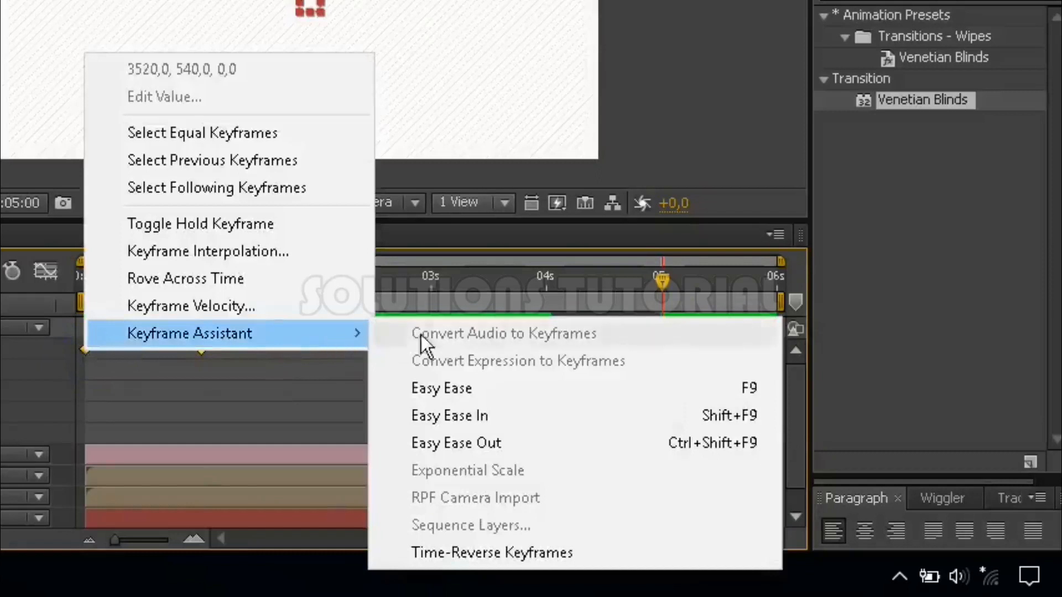
click(489, 387)
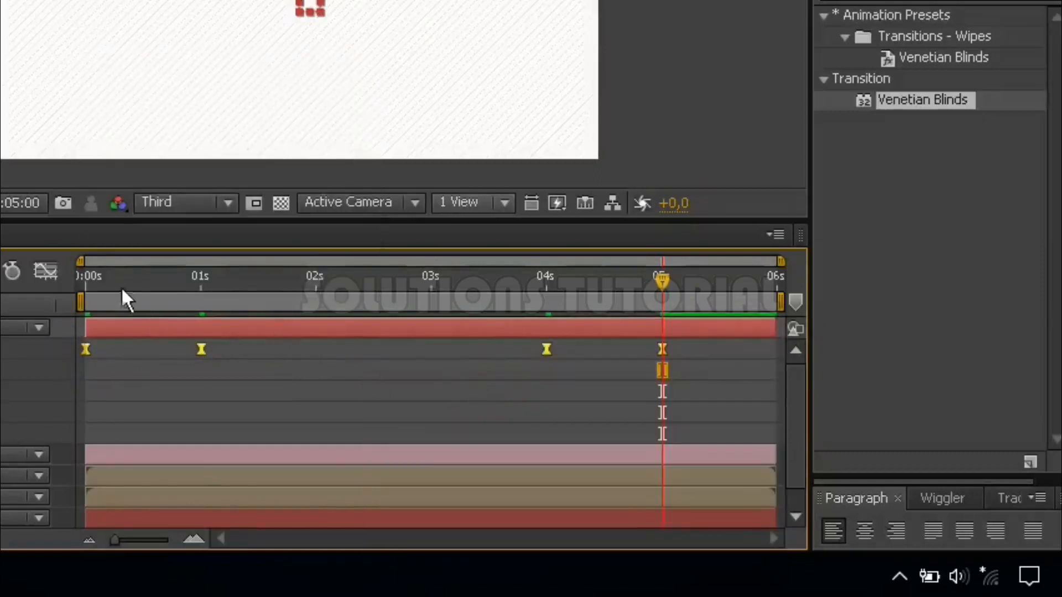
- In the speed graph, lengthen the incoming ease of Null 1's 1-second Position keyframe and the outgoing ease of its 4-second keyframe
click(44, 275)
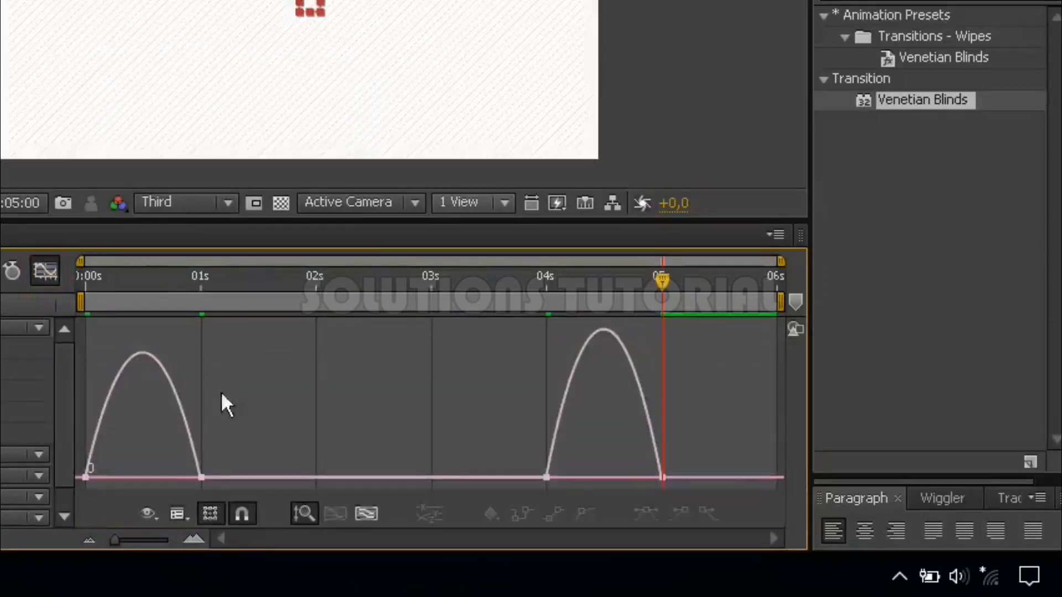
drag(161, 430, 243, 486)
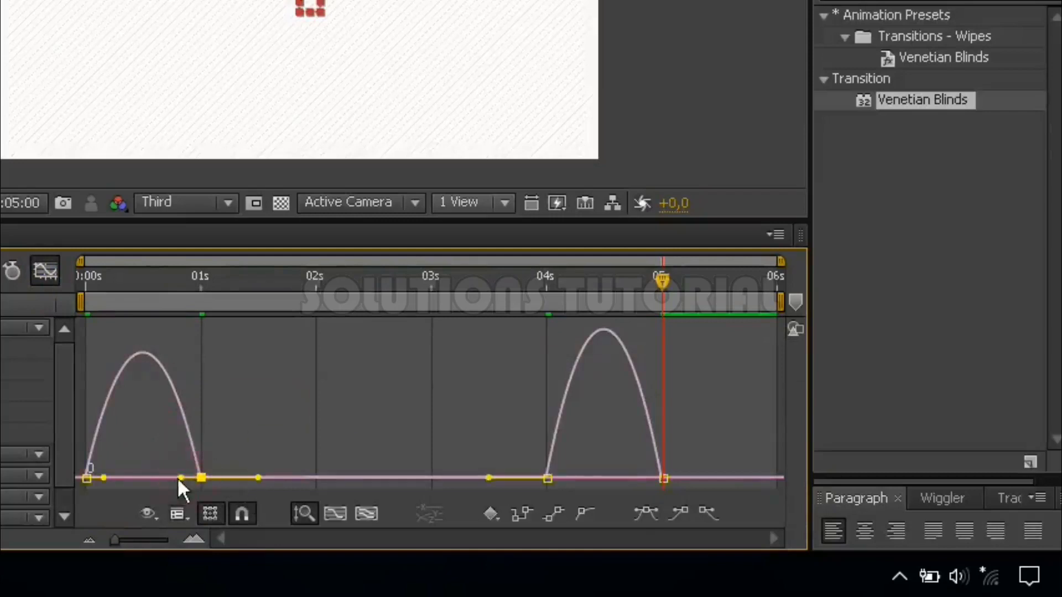
drag(181, 478, 113, 479)
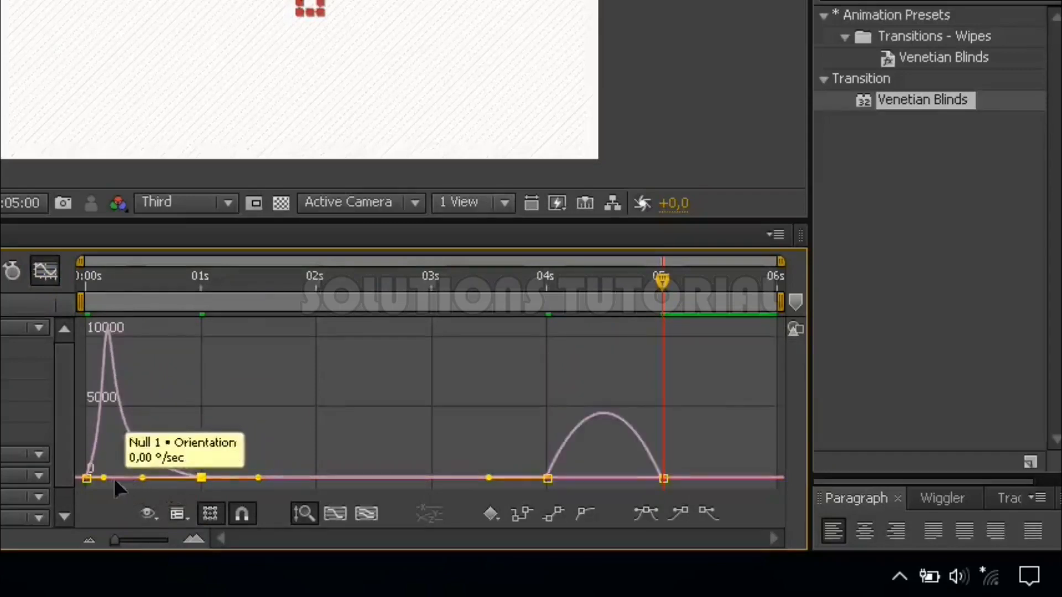
click(548, 478)
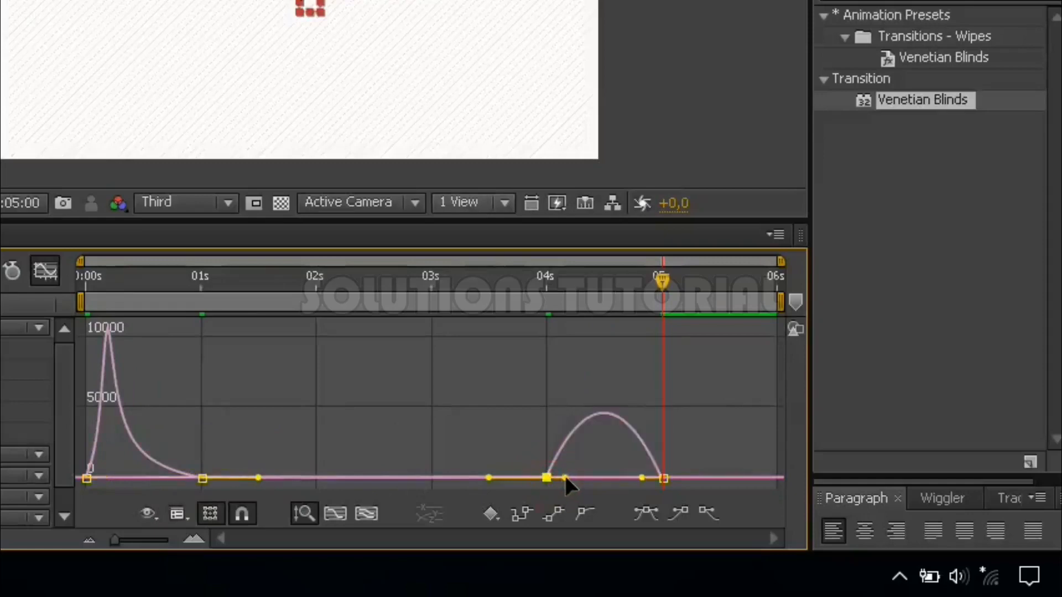
drag(569, 476, 595, 466)
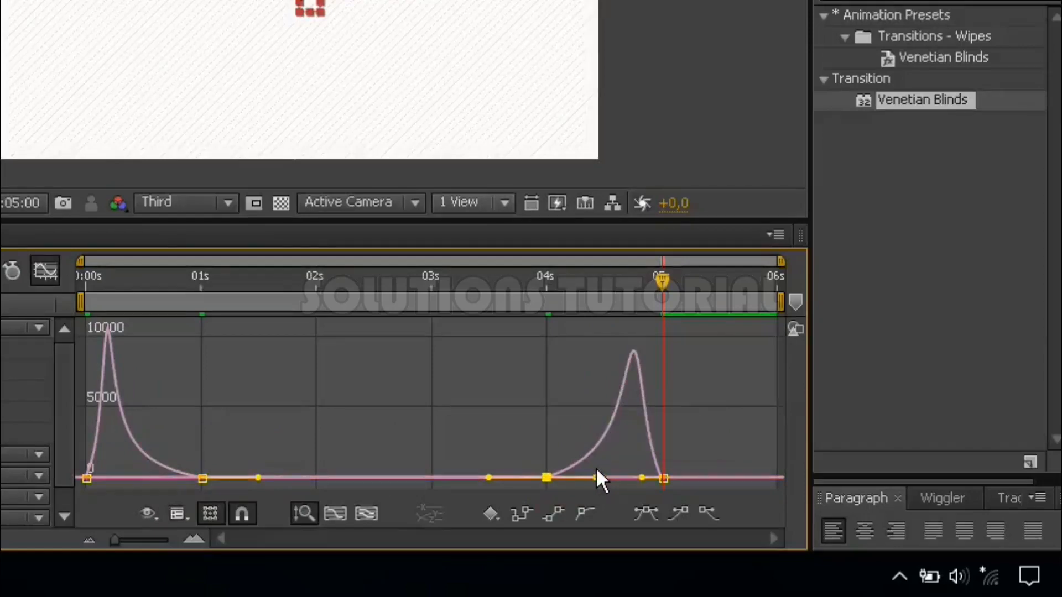
click(39, 273)
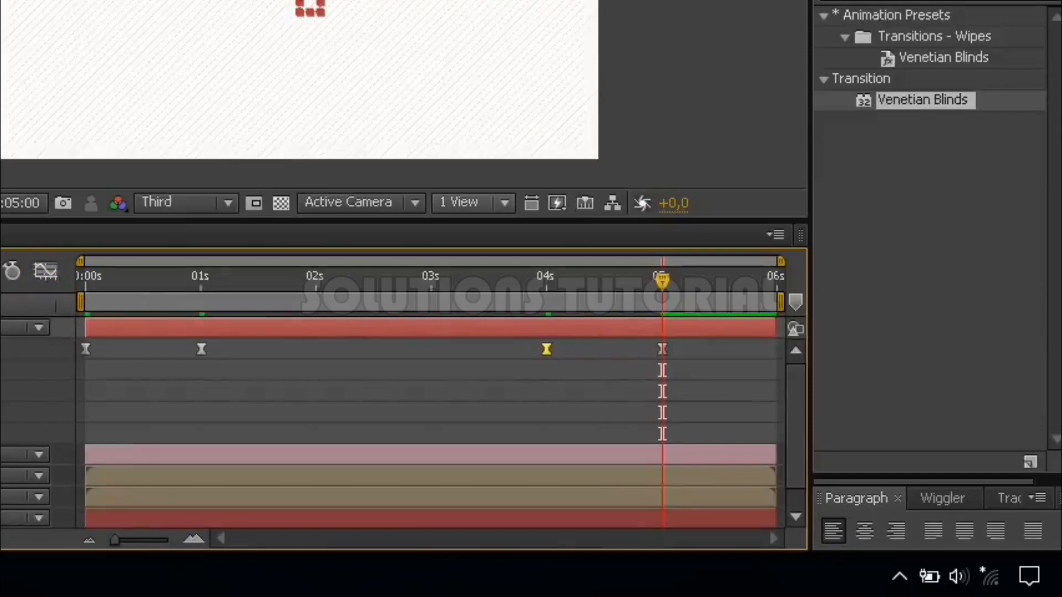
- At 0:00:00:12, add an X Rotation keyframe to Null 1 and set it to 20°
click(135, 296)
drag(138, 281, 144, 280)
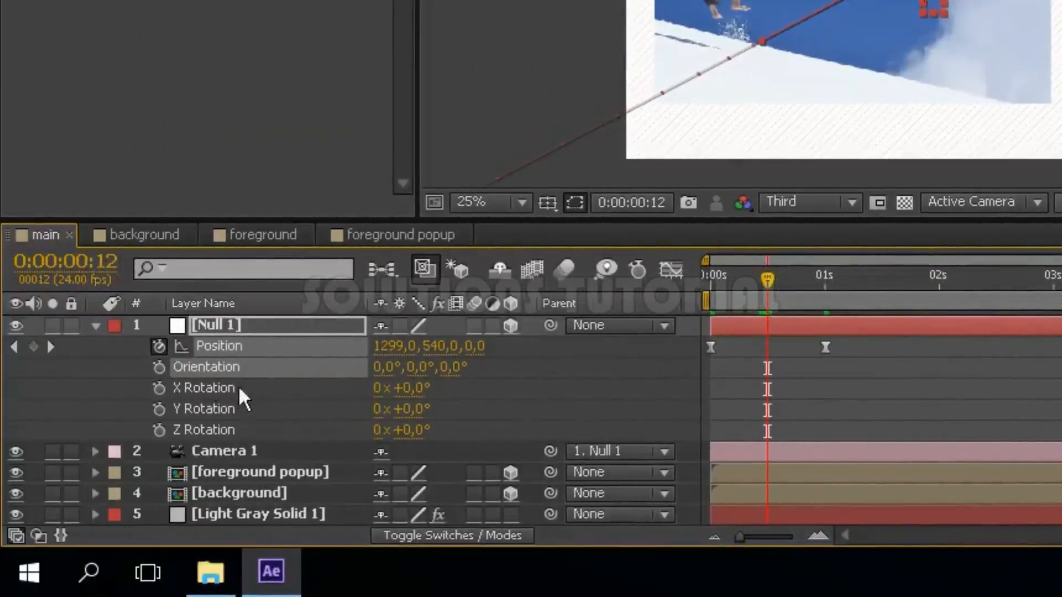
click(157, 387)
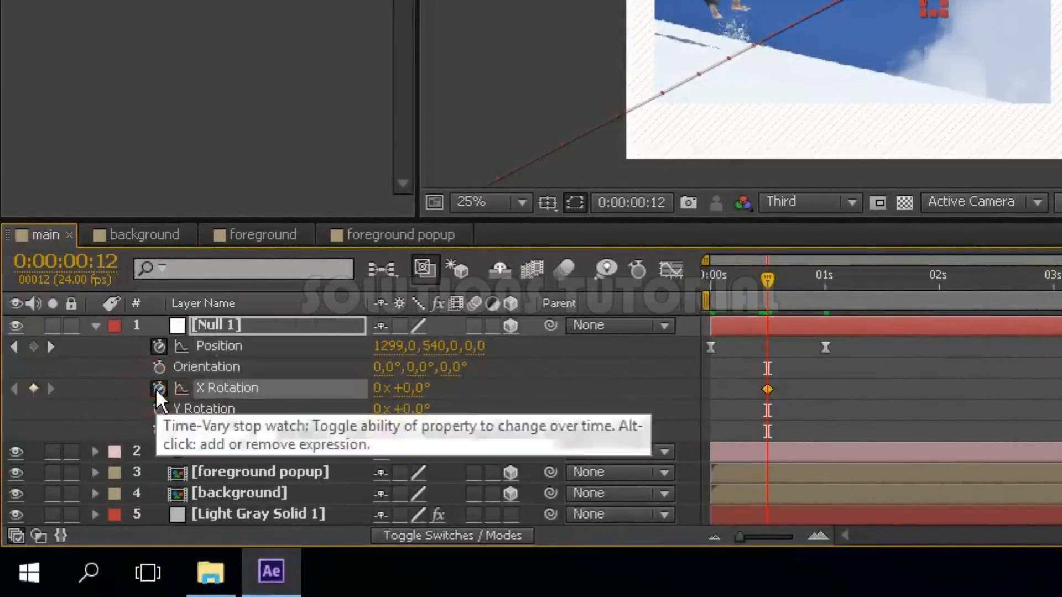
click(409, 388)
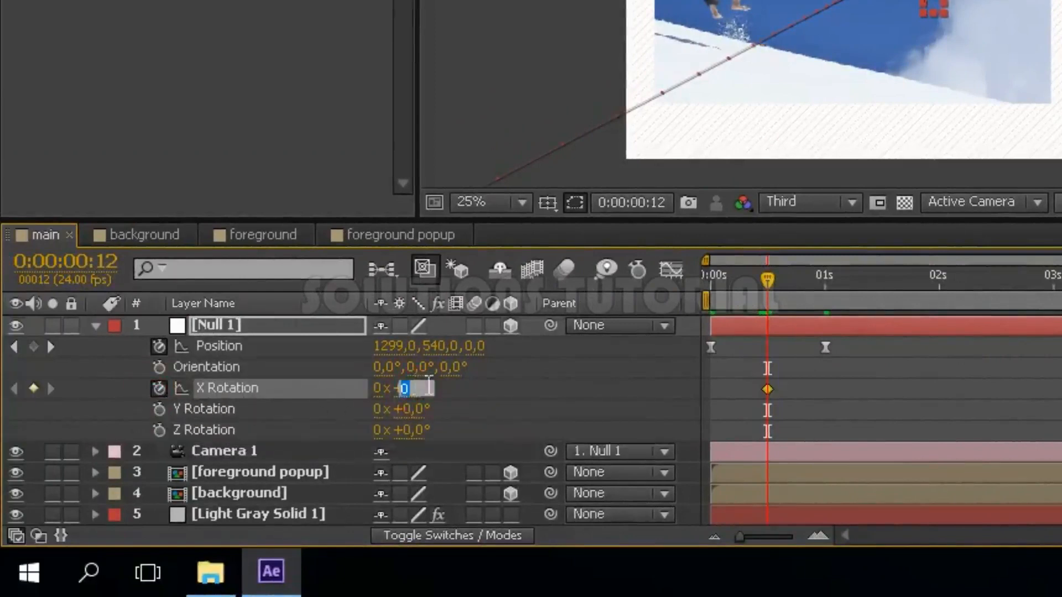
text(20)
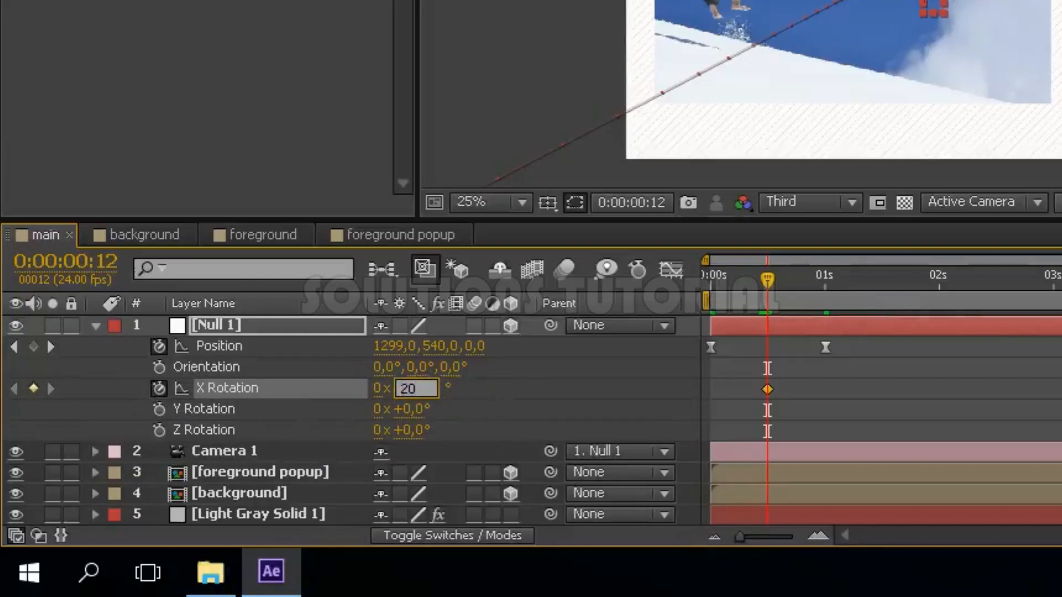
key(Return)
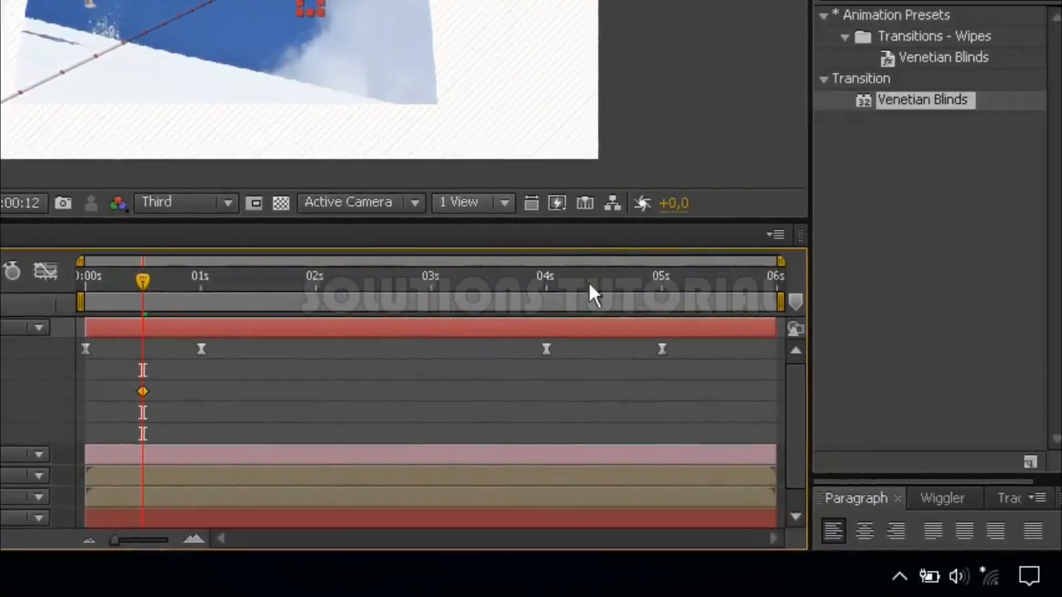
- At 0:00:04:12, keyframe Null 1's X Rotation at 50°
click(599, 280)
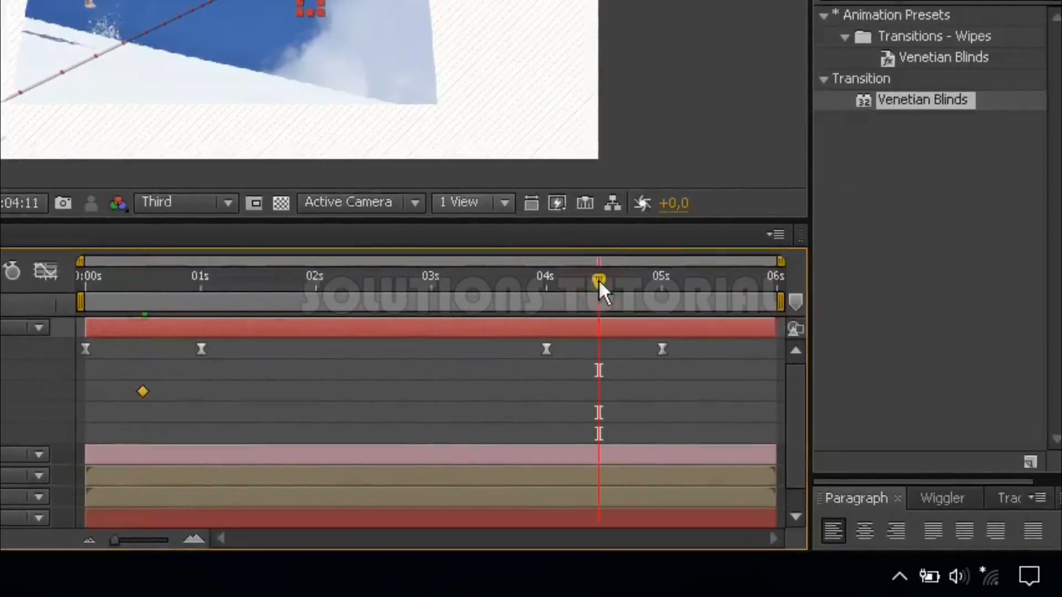
click(602, 280)
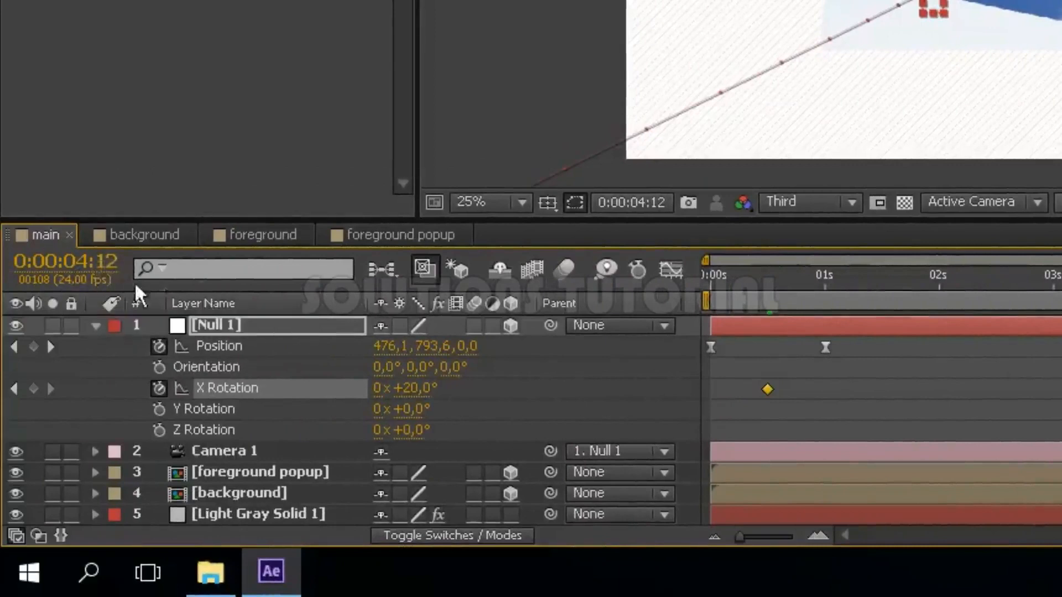
click(414, 390)
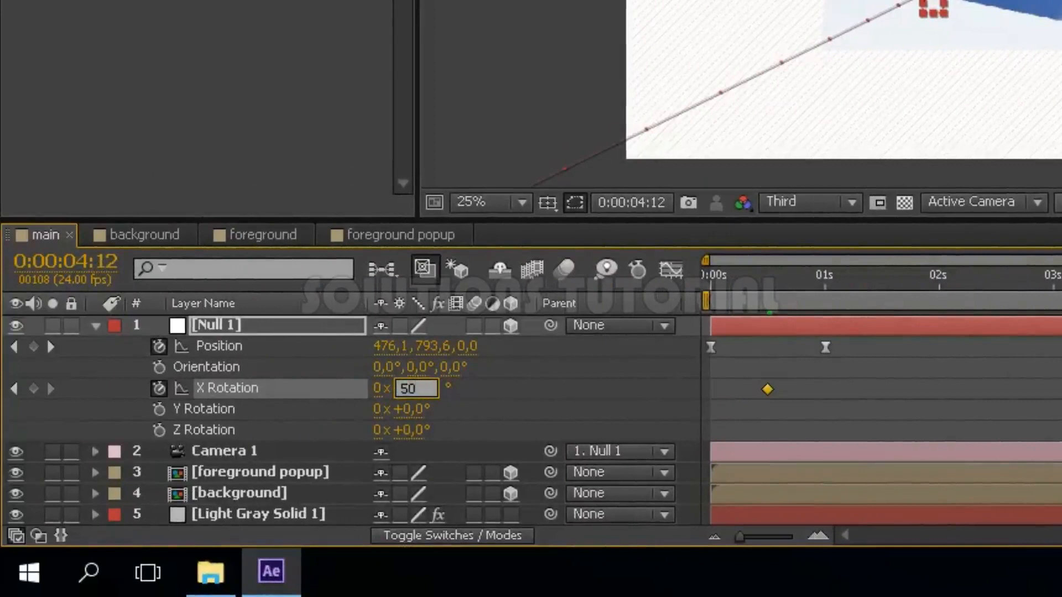
key(Return)
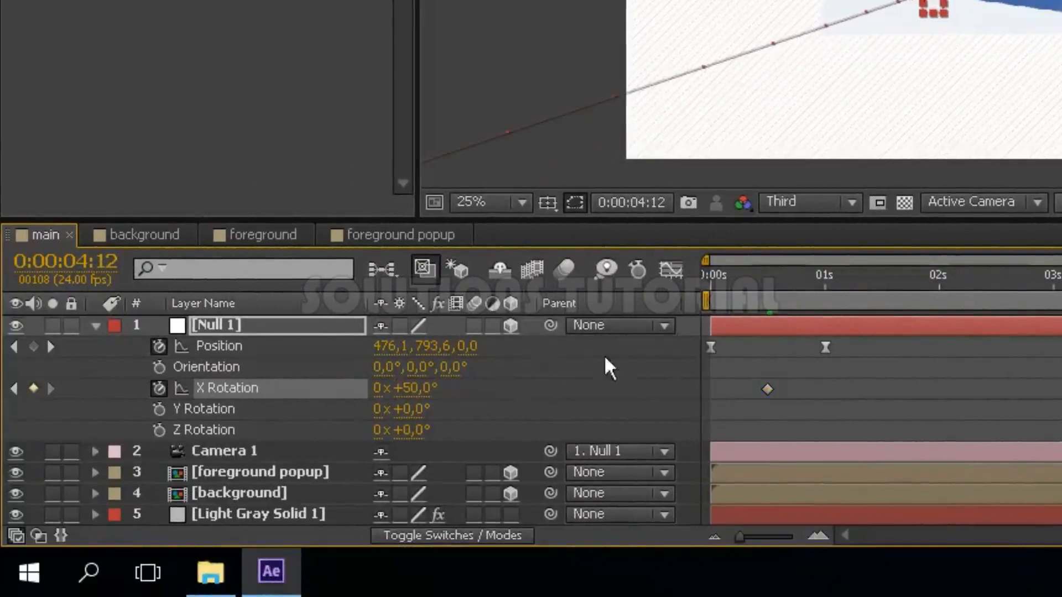
- Keyframe Null 1's Y Rotation with its existing value at 0:00:00:08 and at 14° at 0:00:04:08
drag(737, 281, 748, 279)
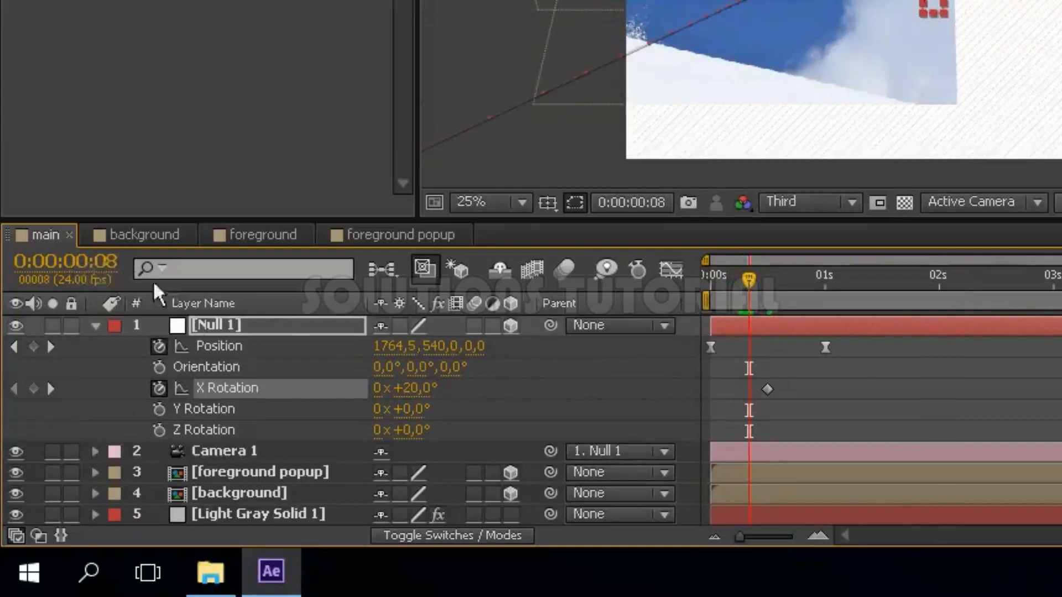
click(158, 410)
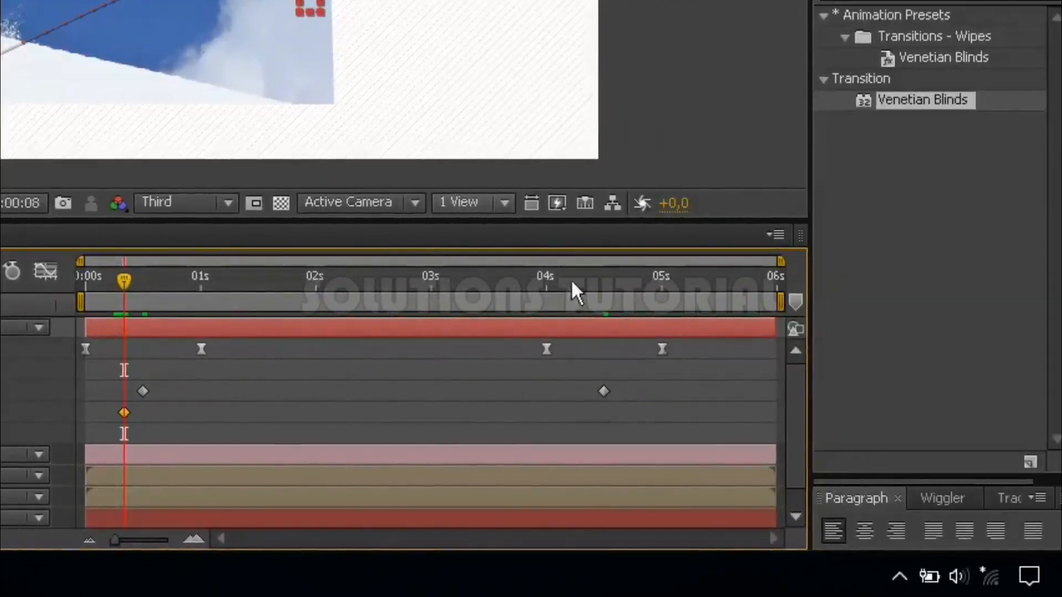
click(572, 282)
drag(573, 281, 586, 280)
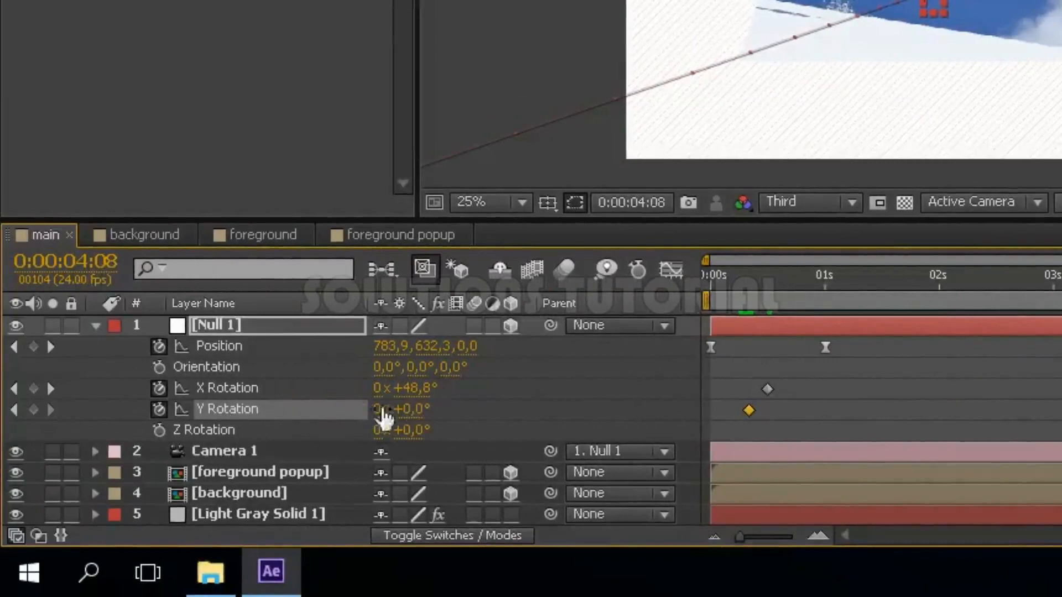
click(407, 409)
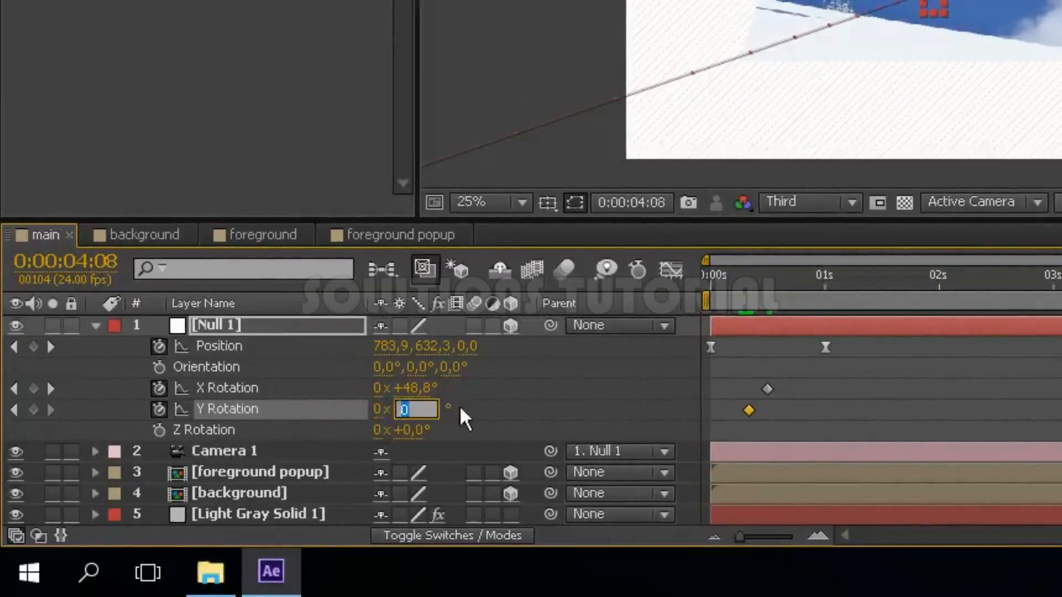
text(14)
key(Return)
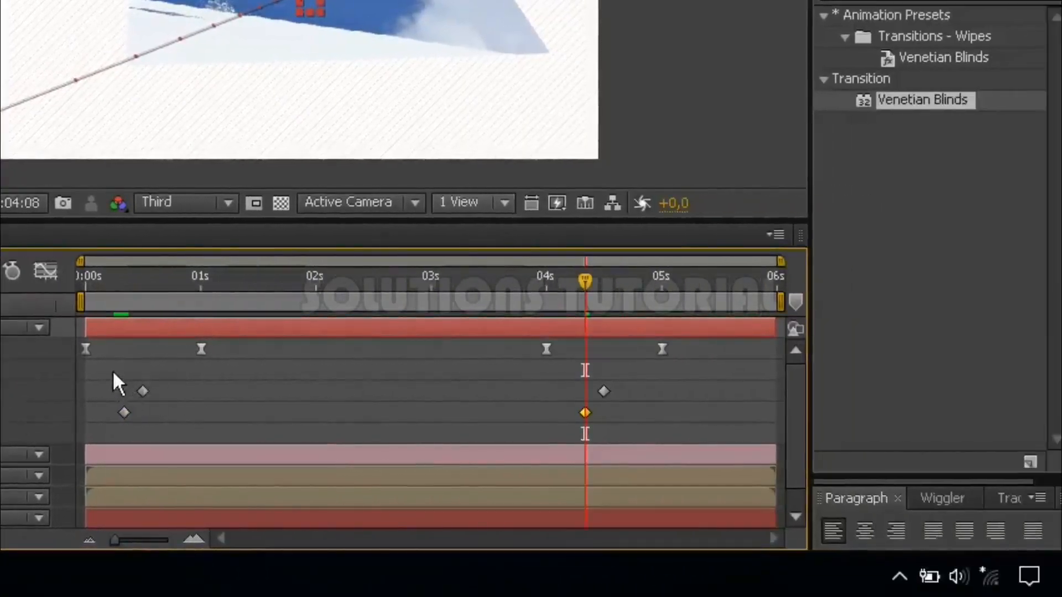
- Apply Easy Ease to all four of Null 1's X and Y Rotation keyframes, then collapse the layer's properties
drag(110, 370, 261, 415)
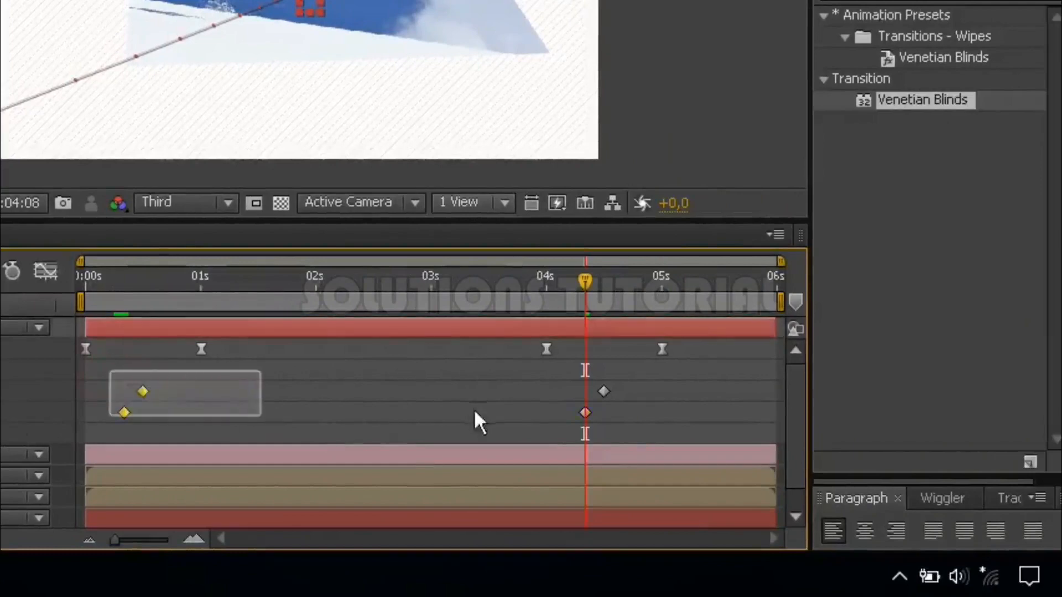
drag(474, 412, 613, 417)
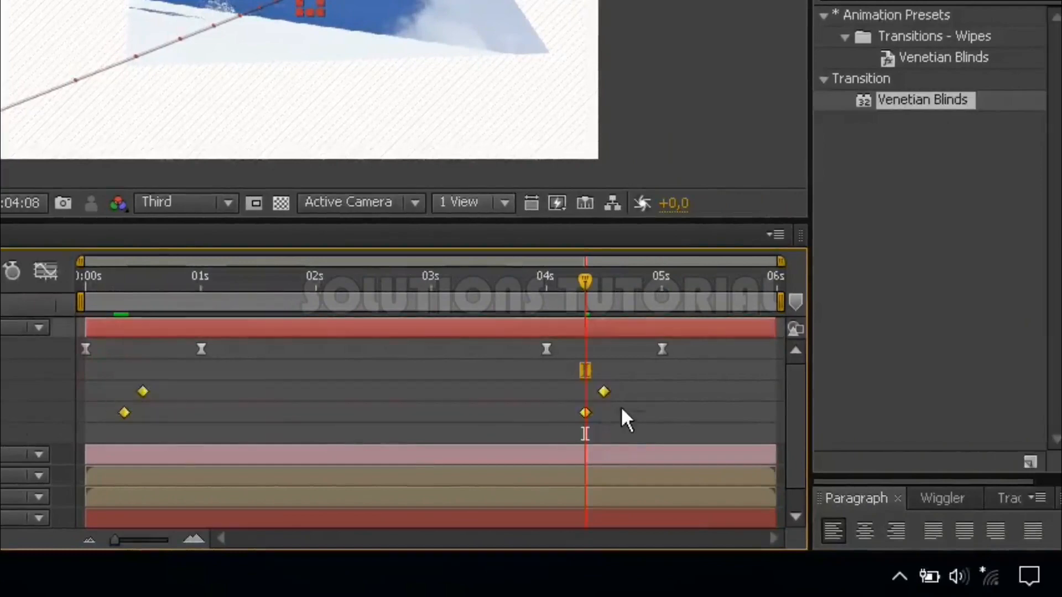
right_click(142, 393)
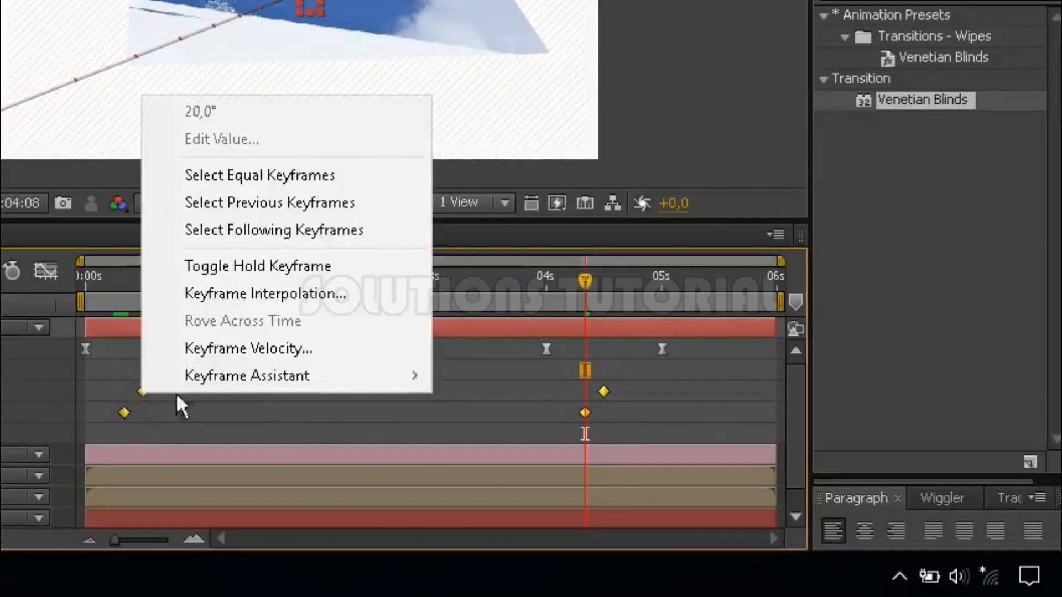
mouse_move(283, 379)
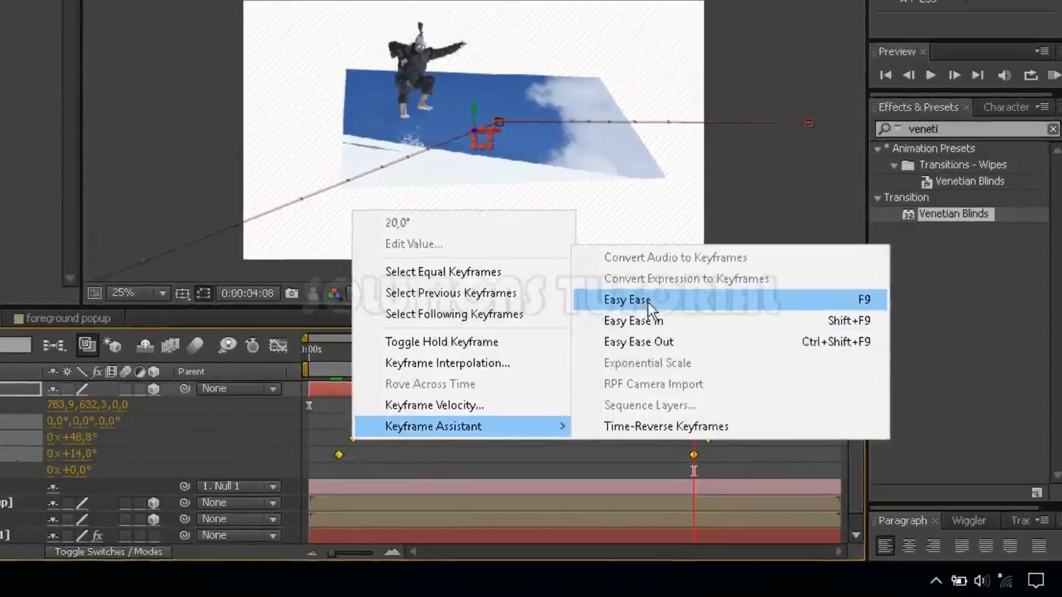
click(648, 303)
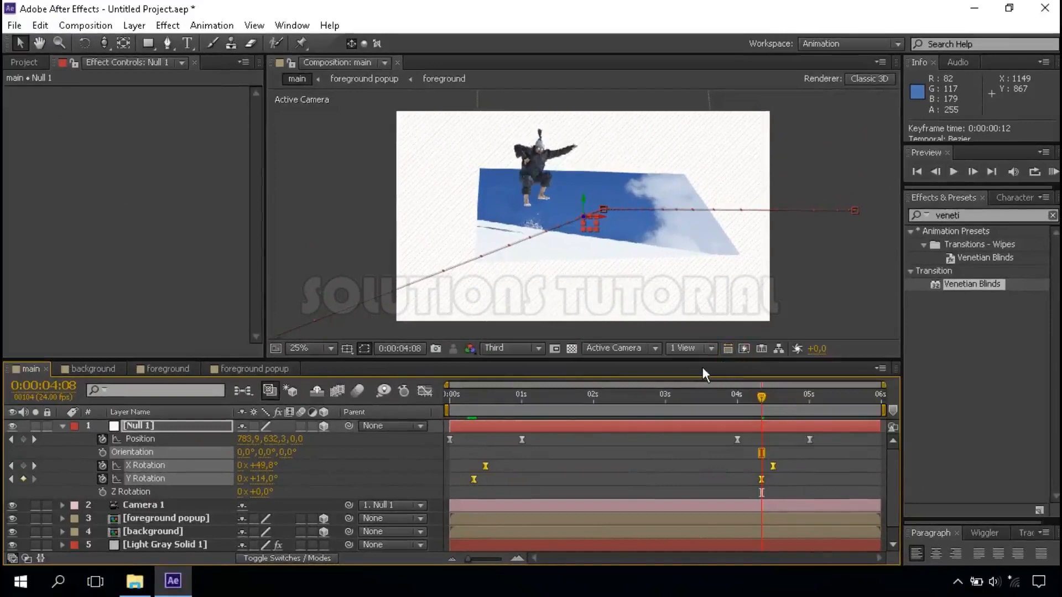
click(62, 427)
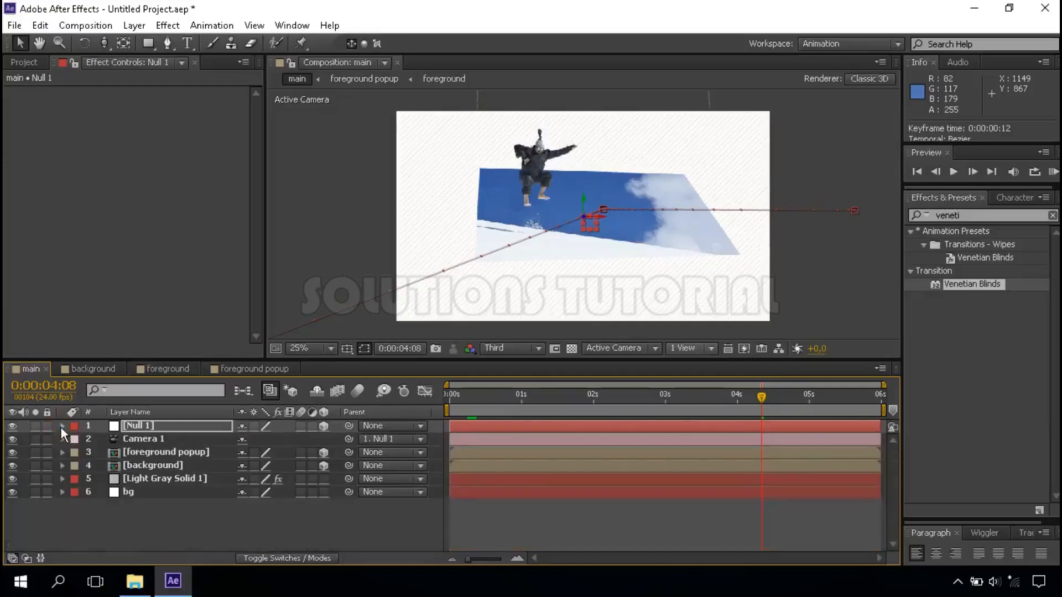
- Duplicate the background layer in the main composition and rename the lower copy "background shadow"
click(169, 465)
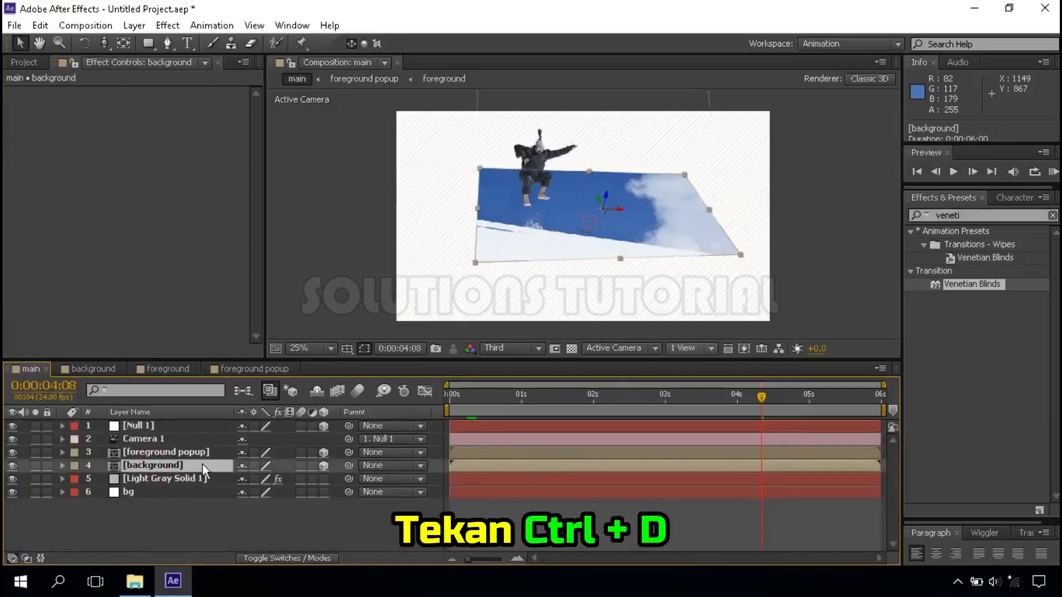
key(ctrl+d)
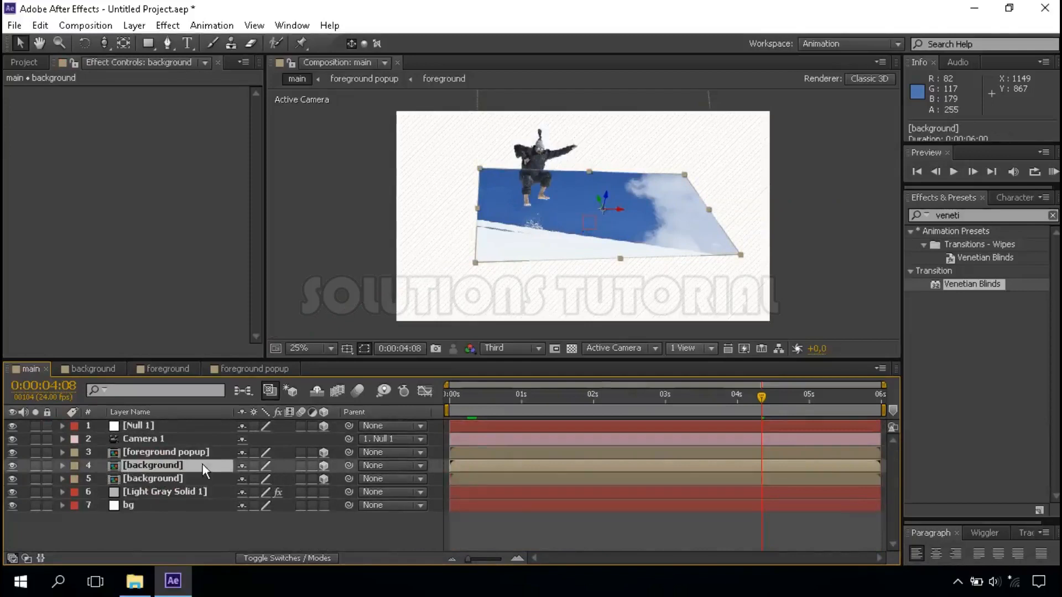
click(174, 479)
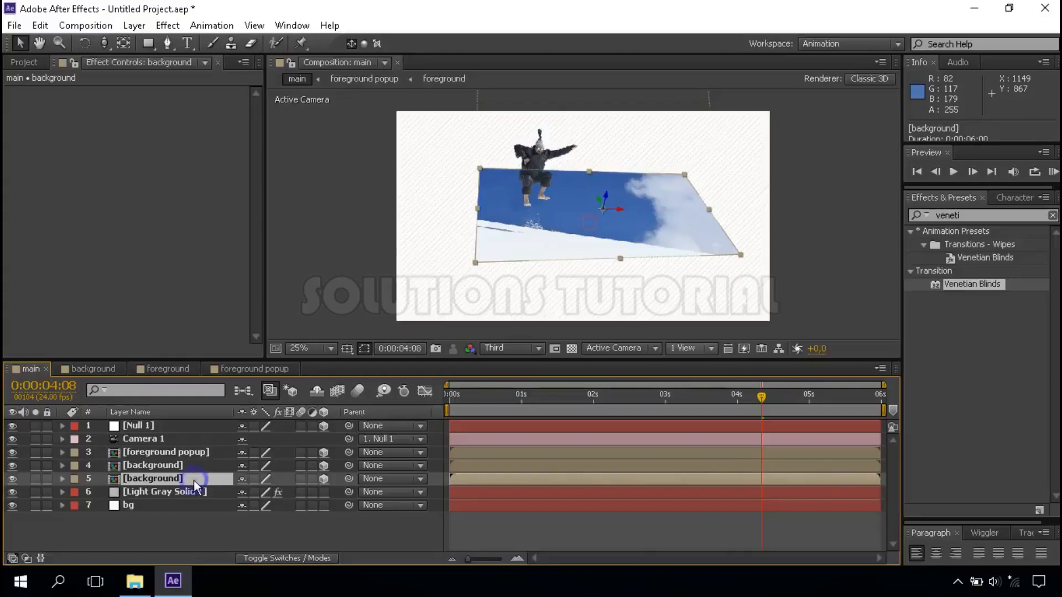
right_click(193, 479)
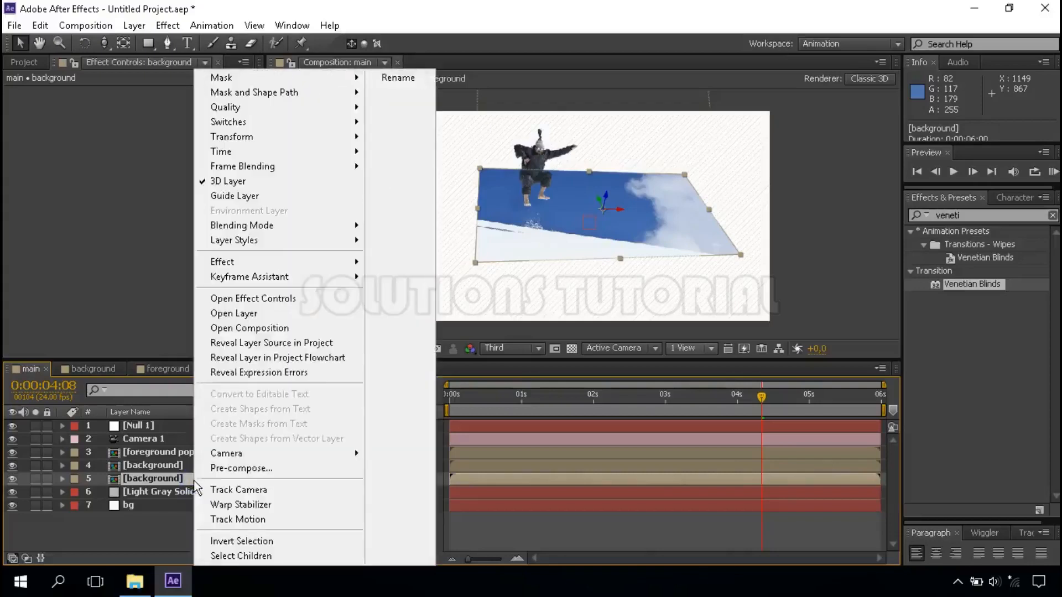
click(416, 81)
click(197, 478)
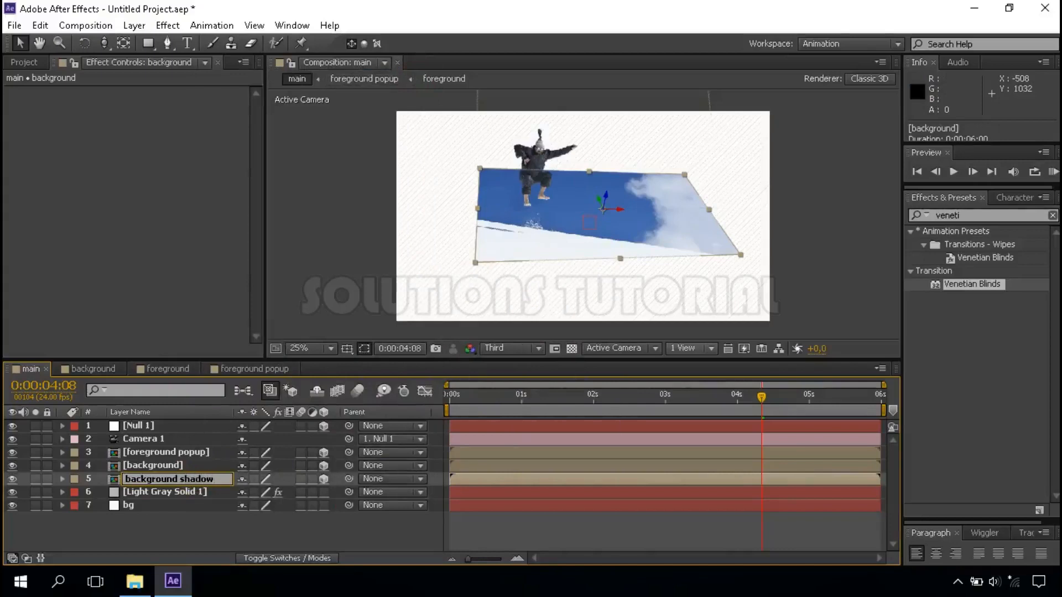
key(Return)
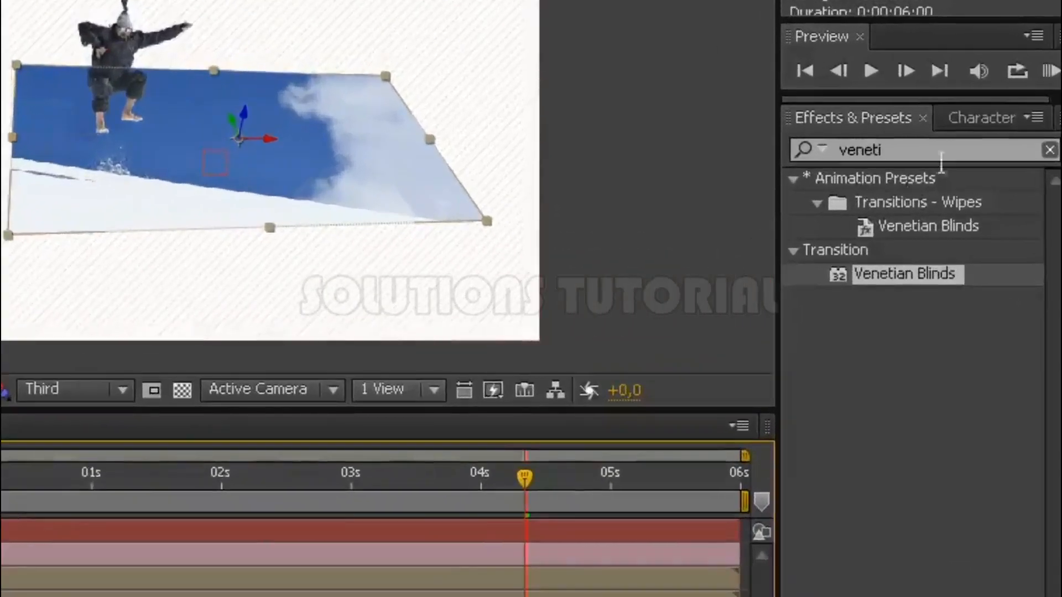
- Find the Drop Shadow effect and apply it to the background shadow layer
click(1049, 150)
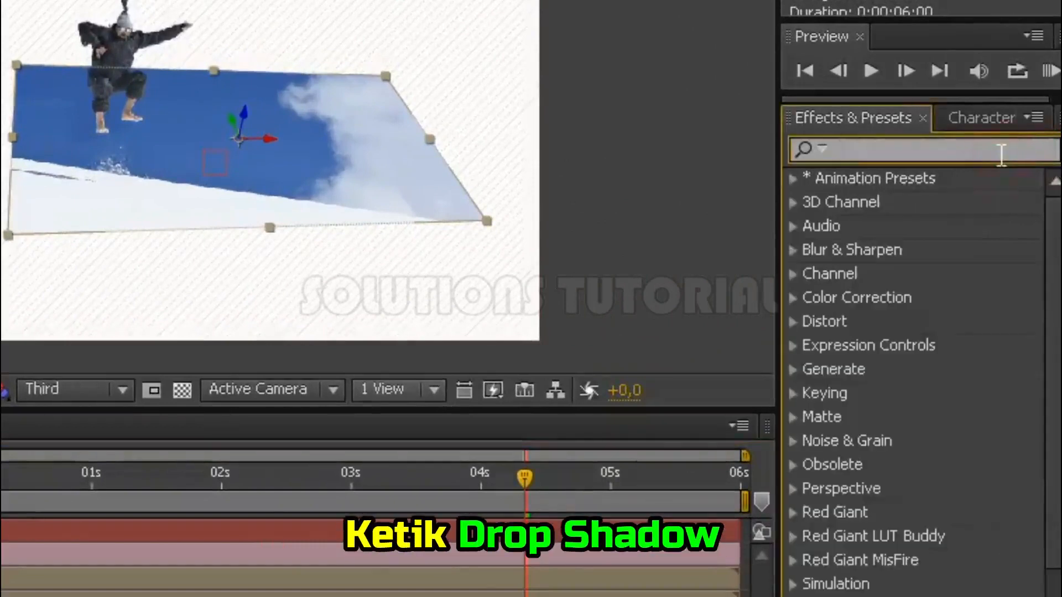
text(dro)
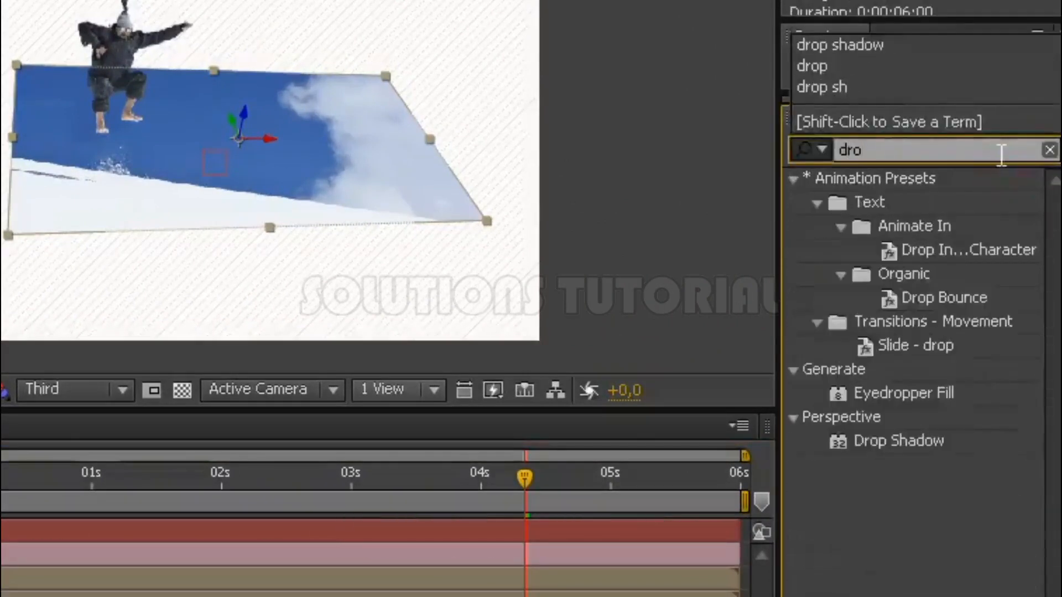
text(p sha)
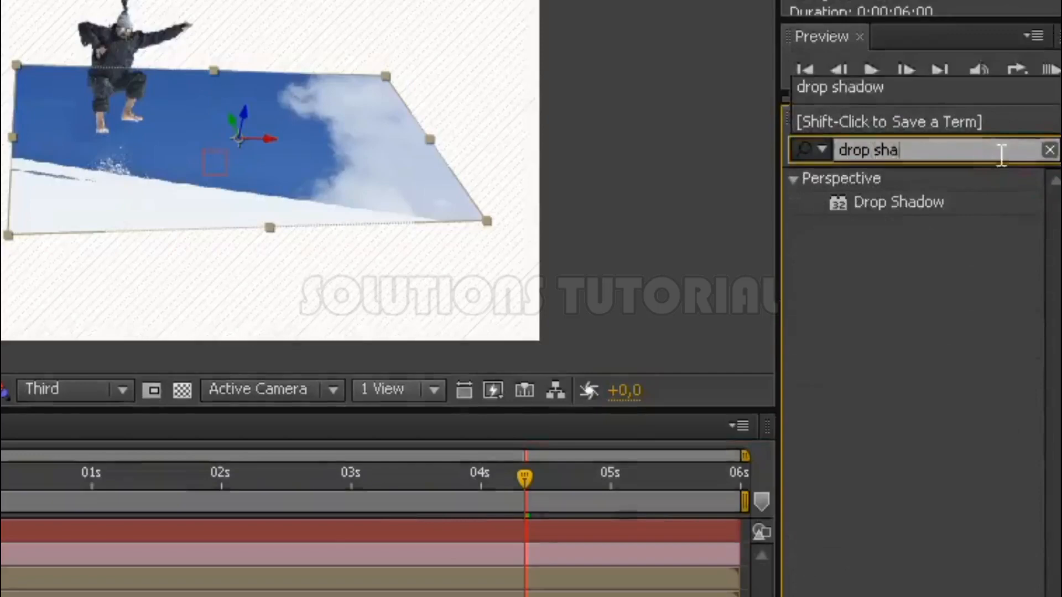
click(903, 208)
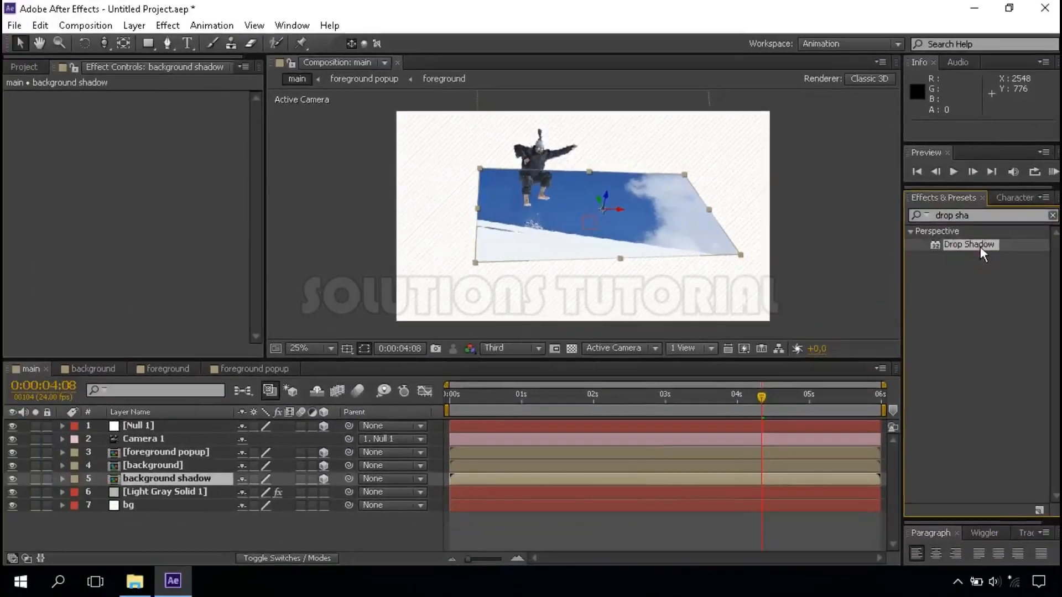
drag(901, 208, 211, 479)
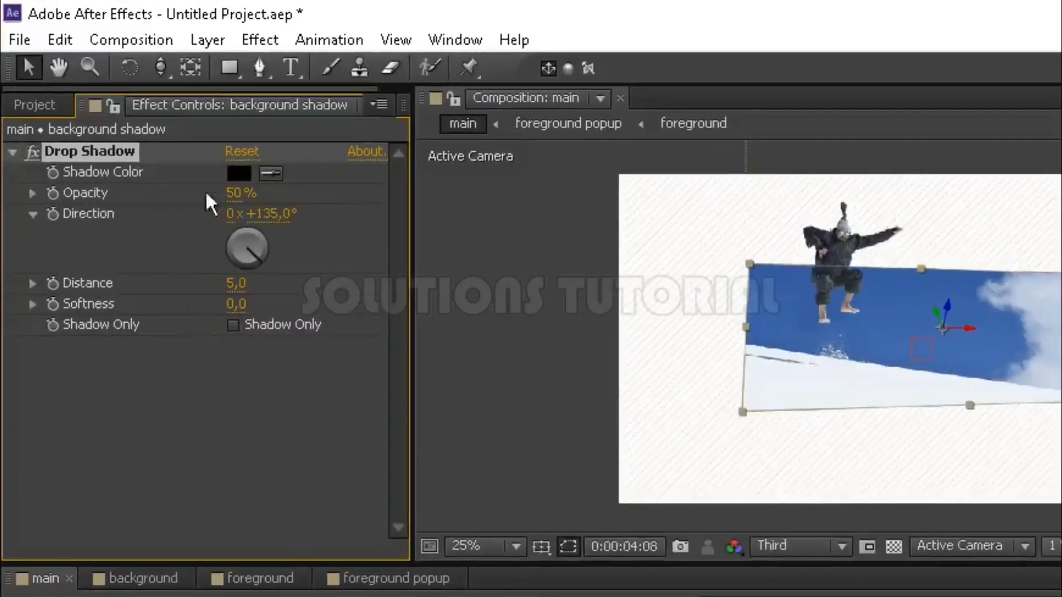
- Set the background shadow's Drop Shadow opacity to 10% and its distance to 70
click(239, 193)
text(10)
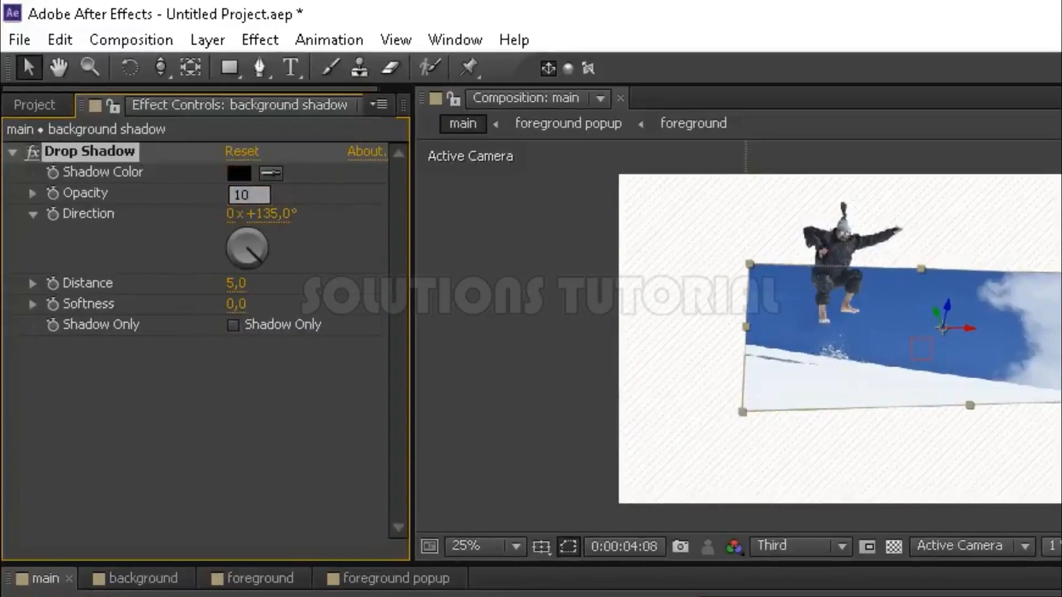
key(Return)
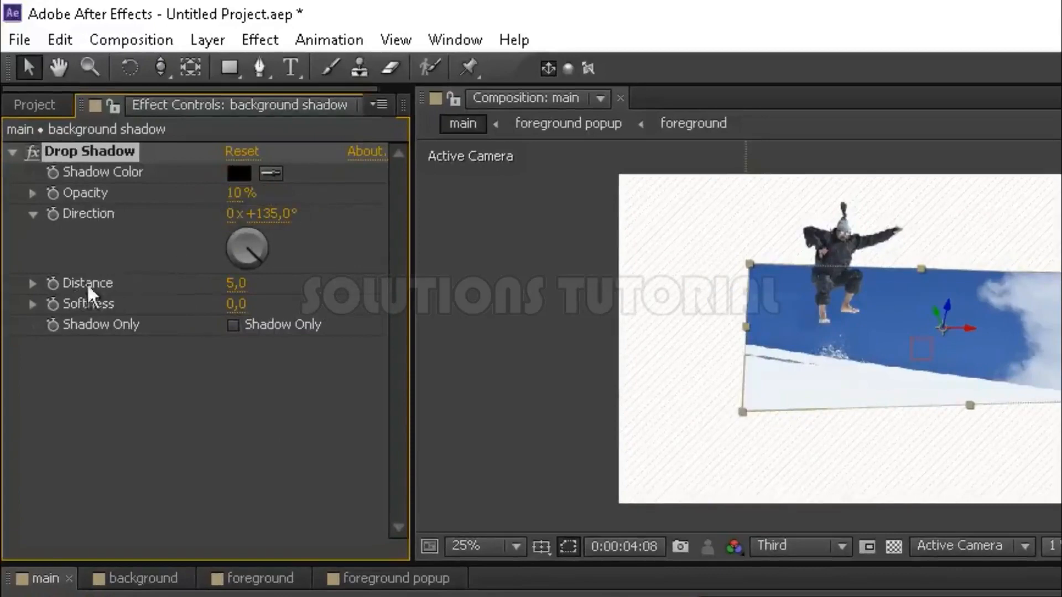
click(235, 285)
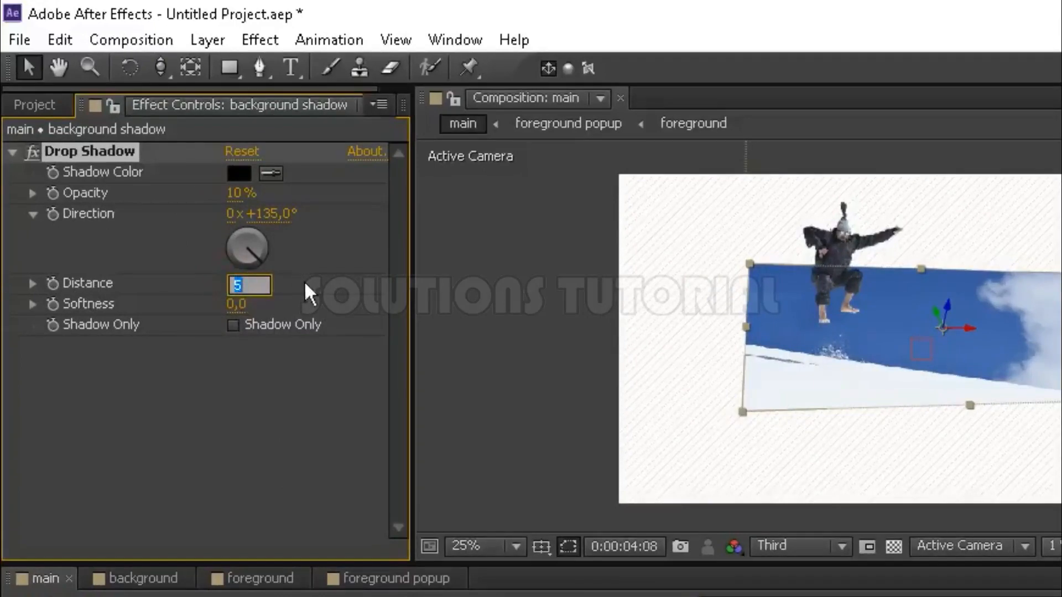
text(70)
key(Return)
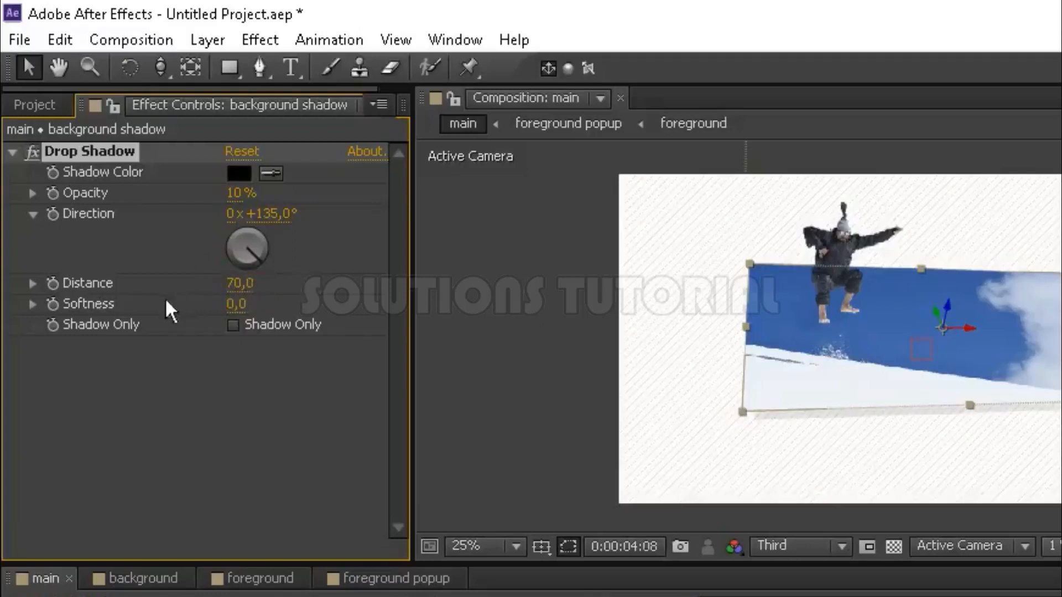
- Set the softness of the background shadow's Drop Shadow to 75
click(234, 305)
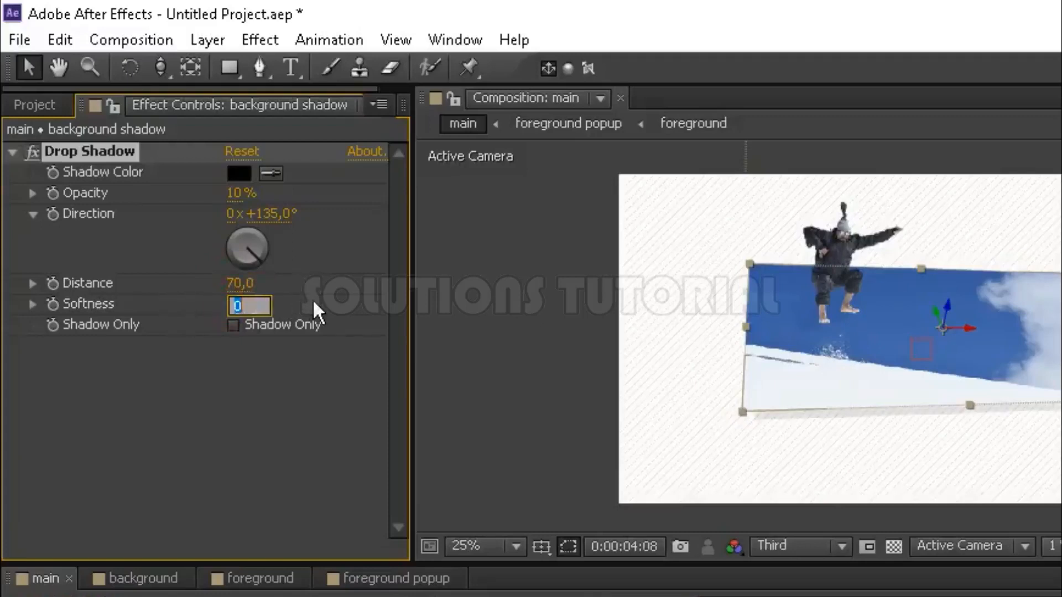
text(75)
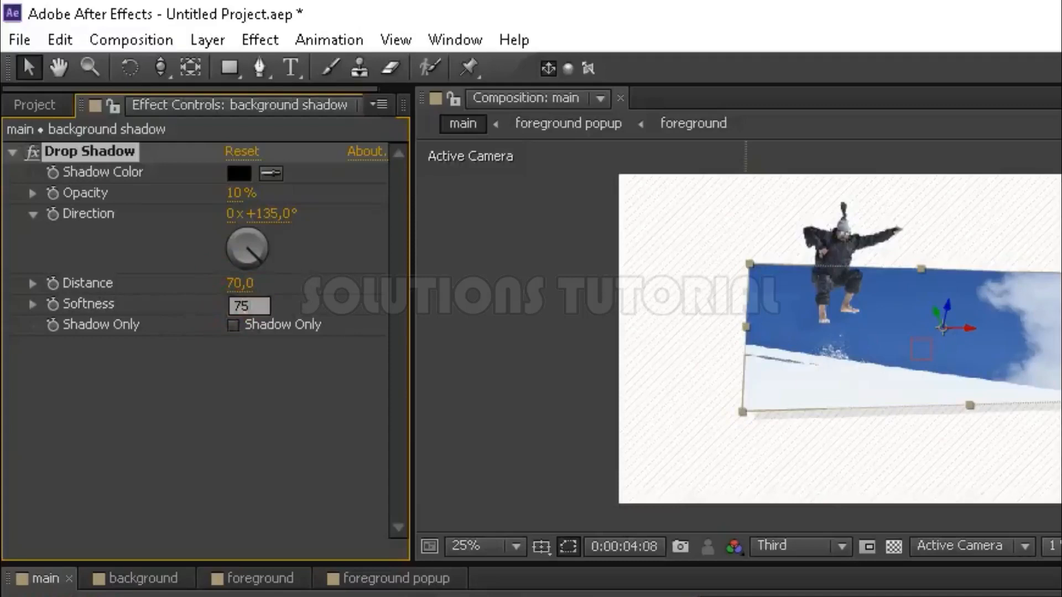
key(Return)
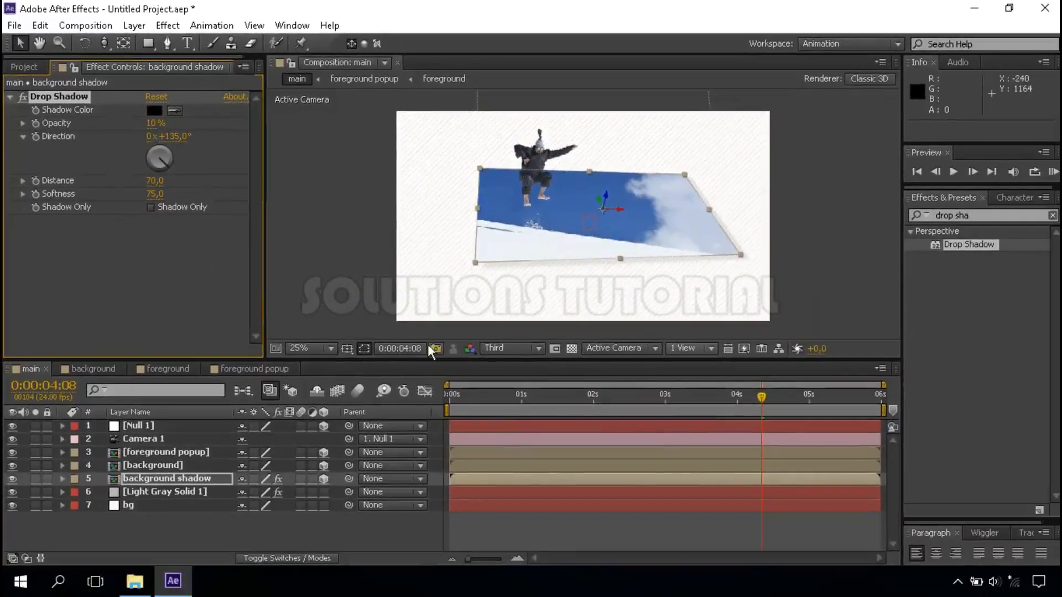
- At 0:00:05:00, set Null 1's X position to -3100, then collapse the layer's properties
click(808, 398)
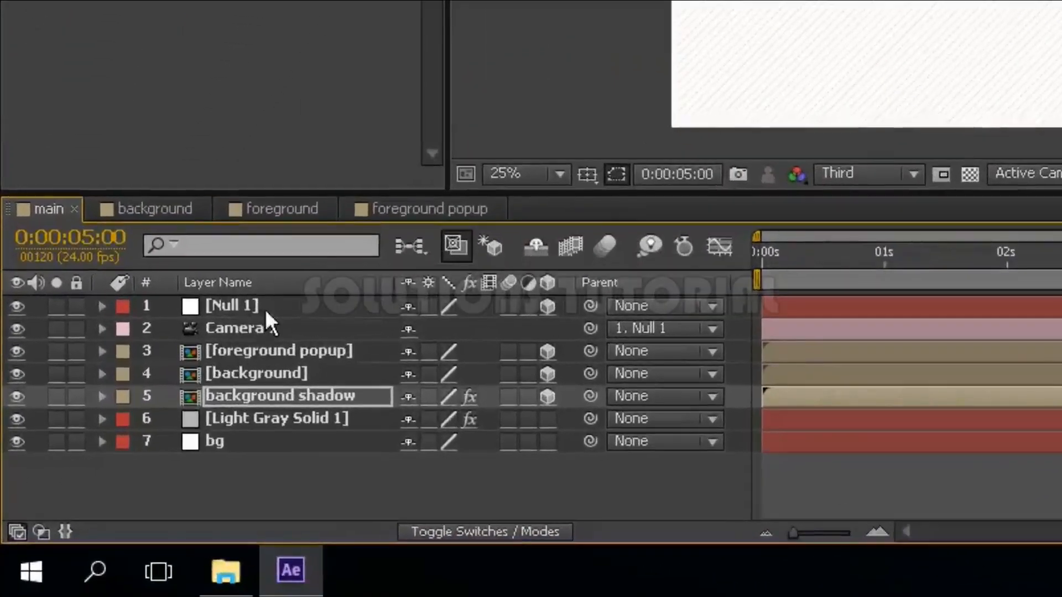
click(157, 428)
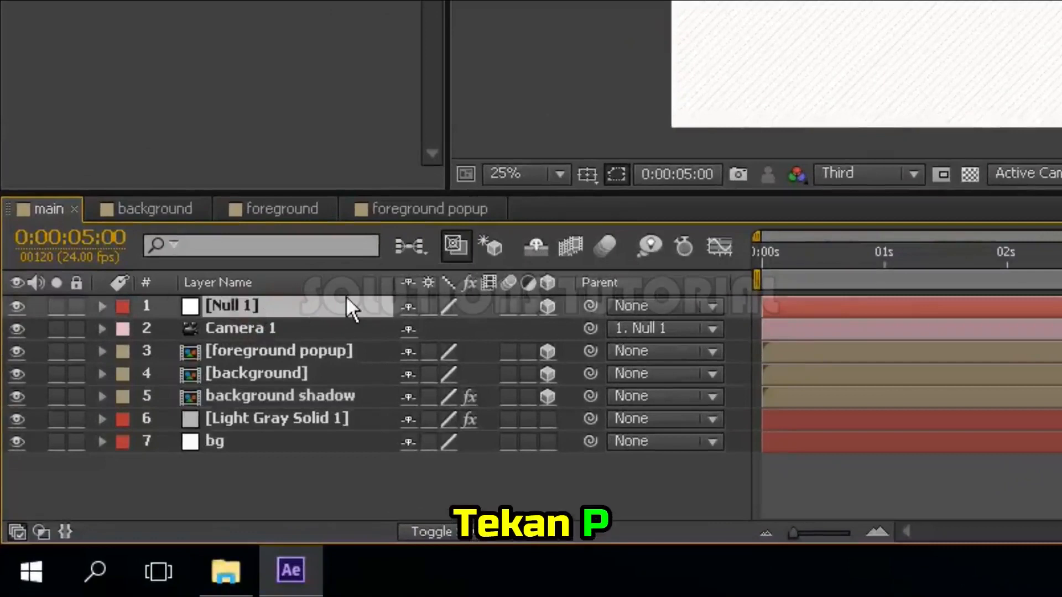
key(p)
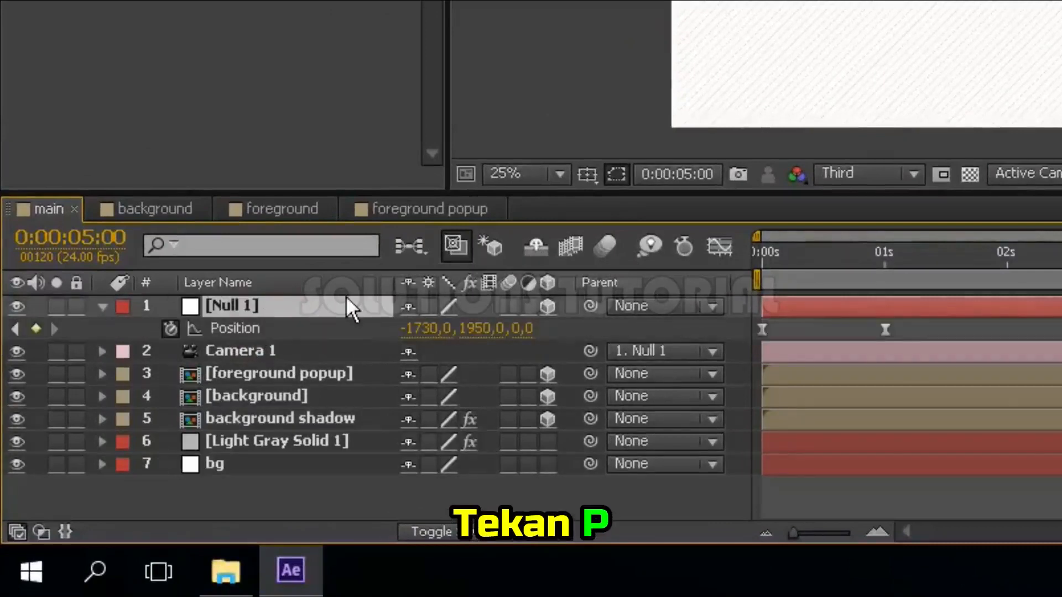
click(429, 332)
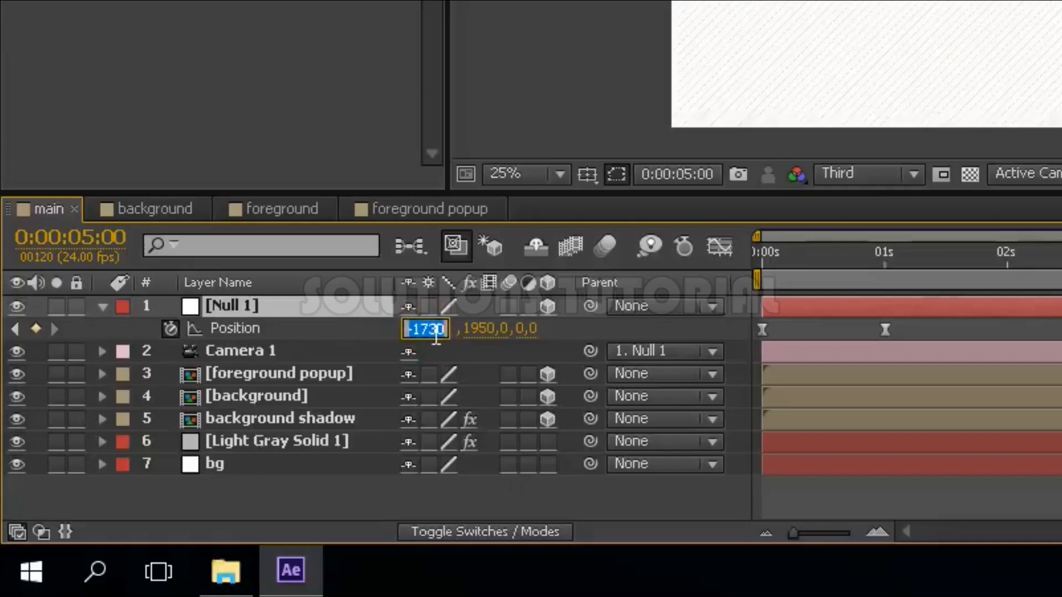
text(-3)
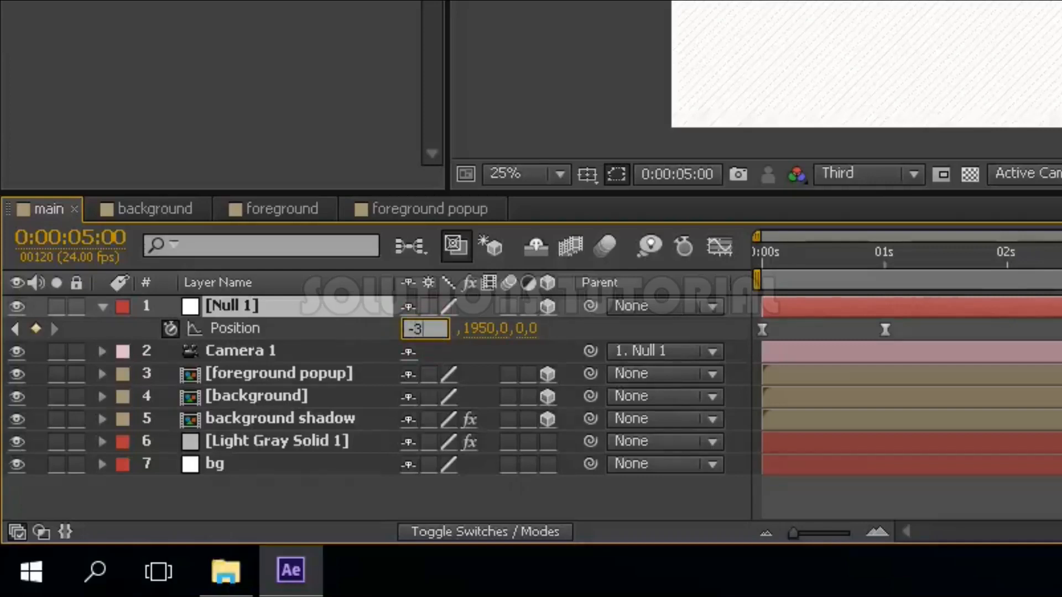
text(100)
key(Return)
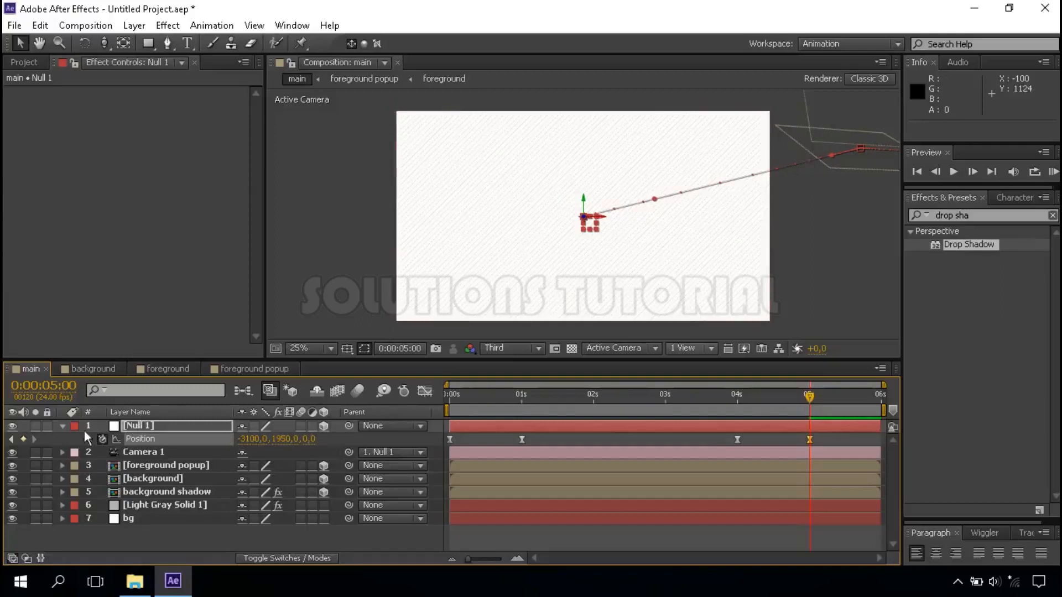
click(62, 425)
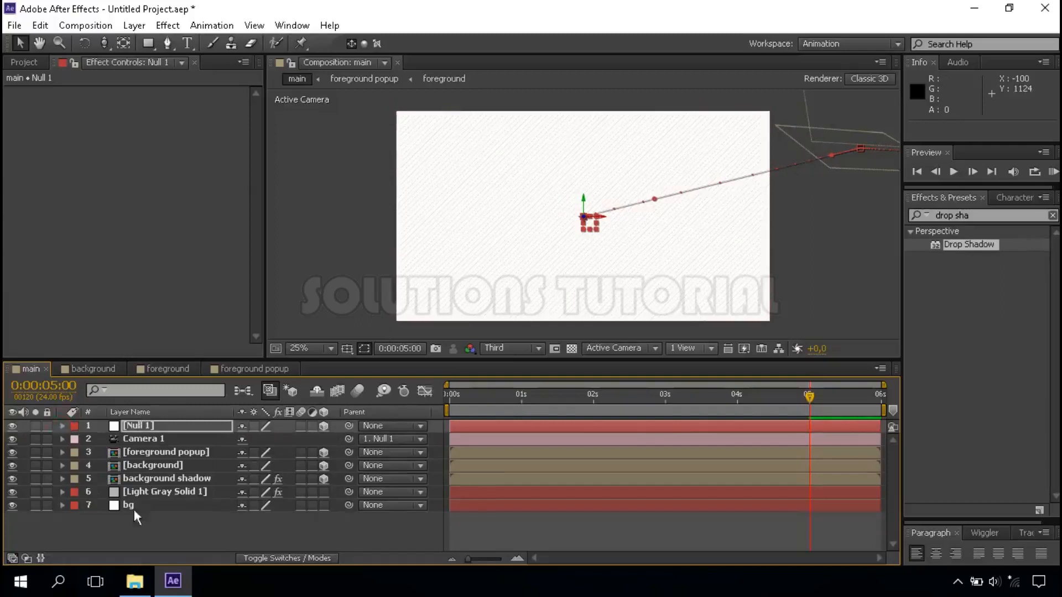
- Deselect all layers and play a RAM preview of the main composition from 0:00:00:00
click(174, 522)
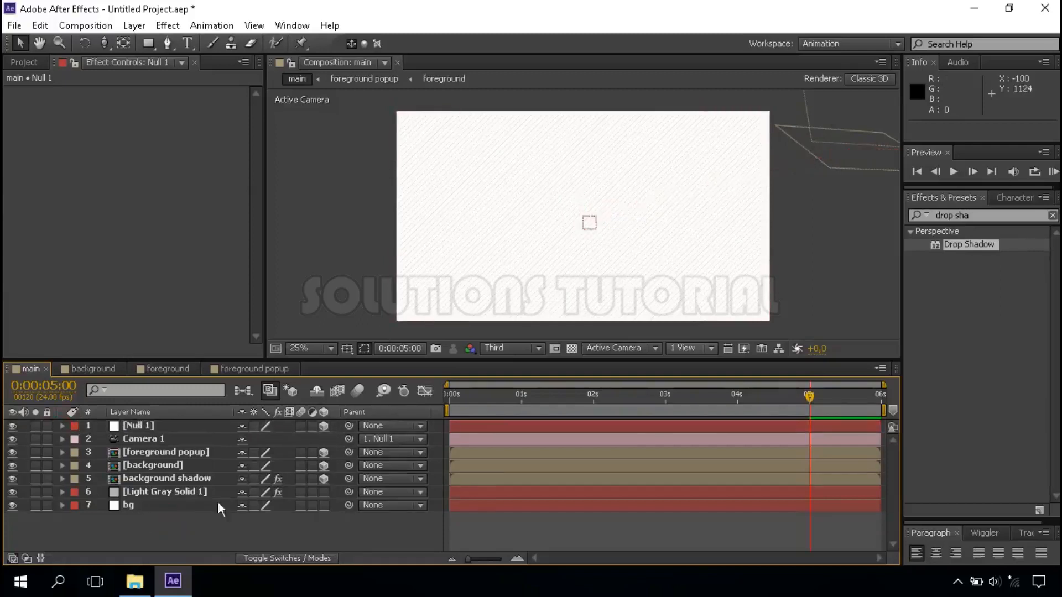
click(449, 396)
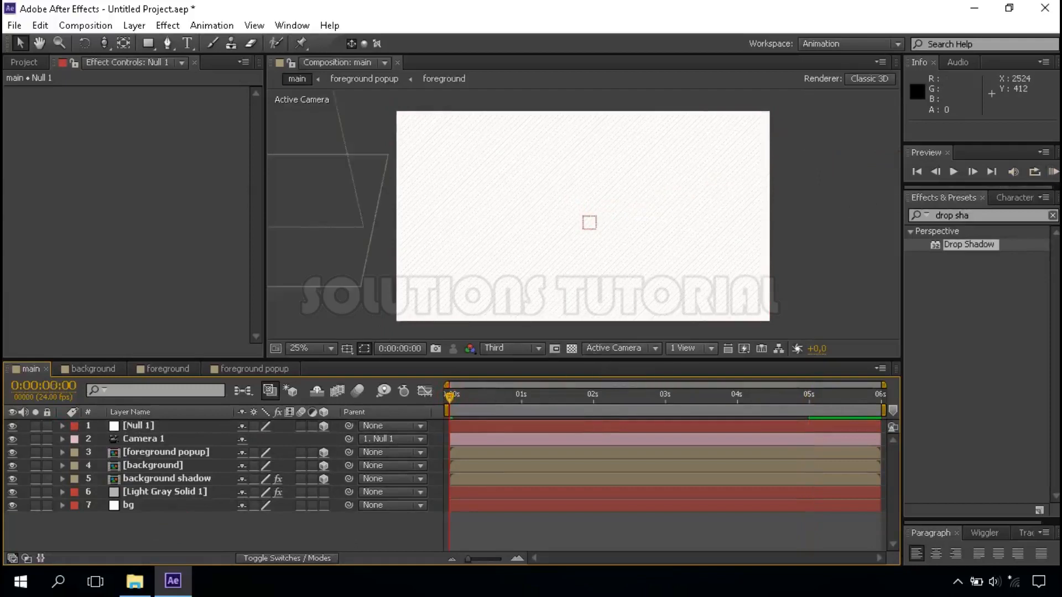
click(1053, 172)
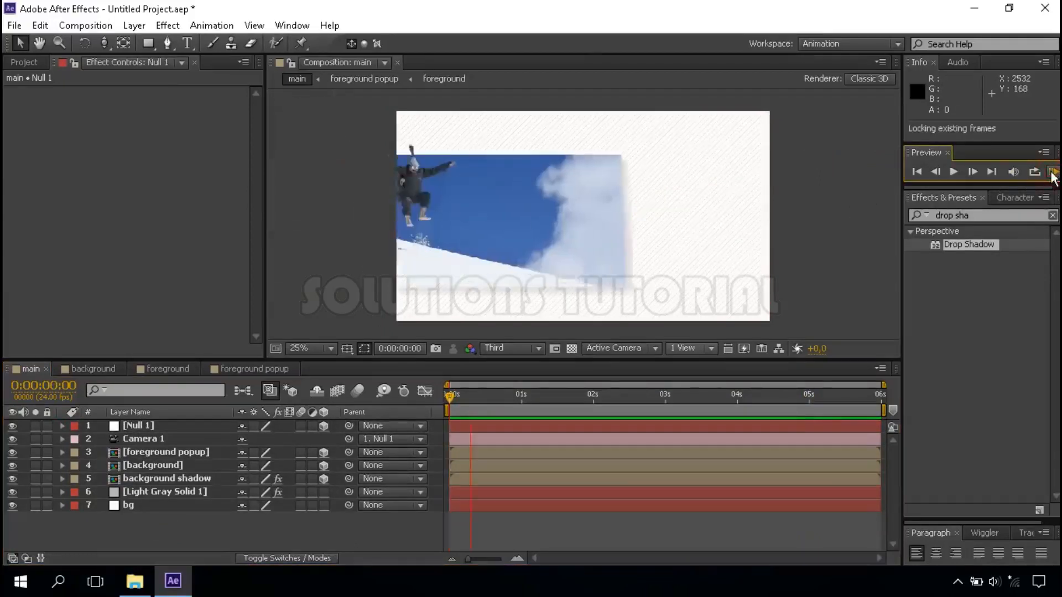